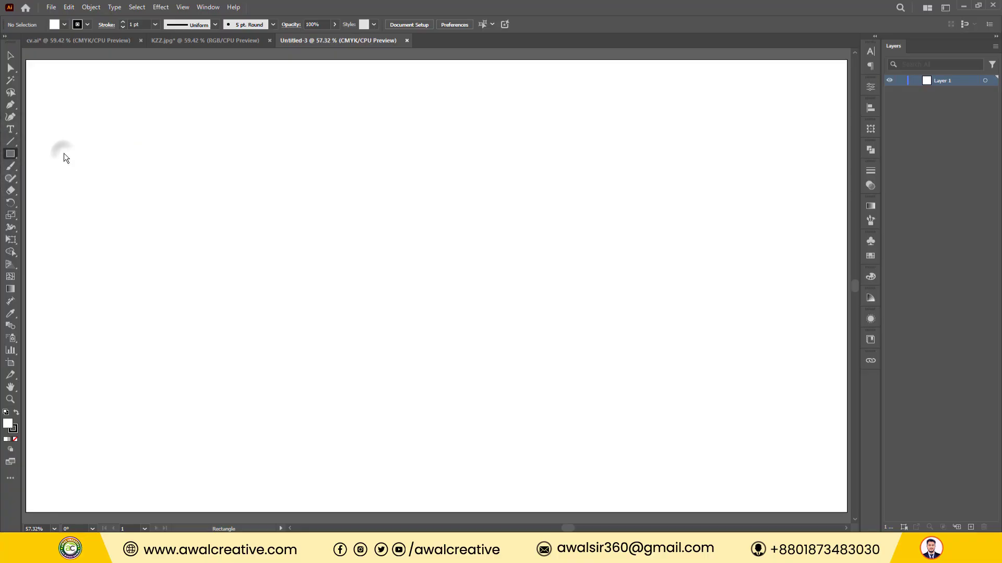
# Draw a tall vertical rectangle about 70 by 630 pt with a light blue fill and no stroke.
pyautogui.click(83, 24)
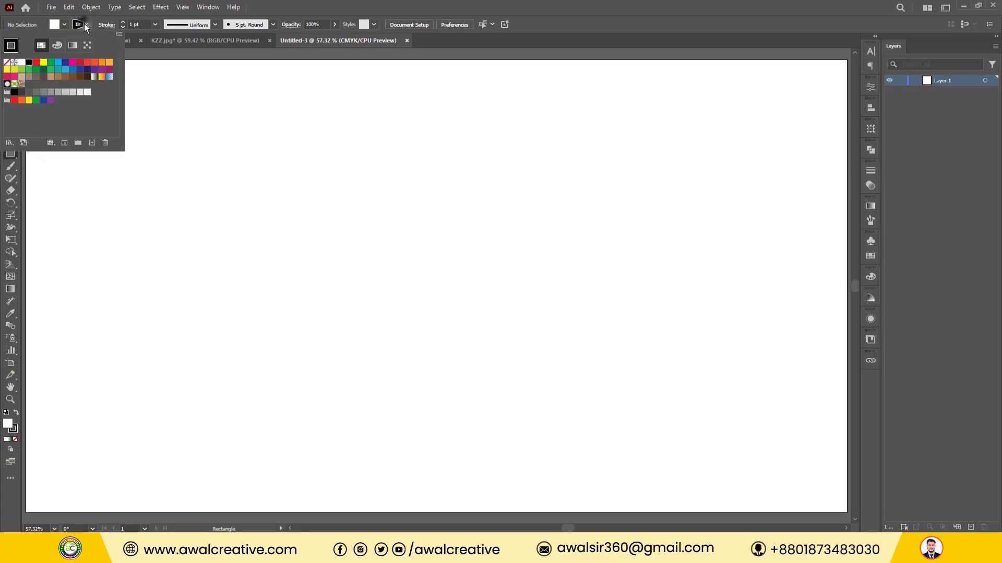
pyautogui.click(7, 62)
pyautogui.click(48, 27)
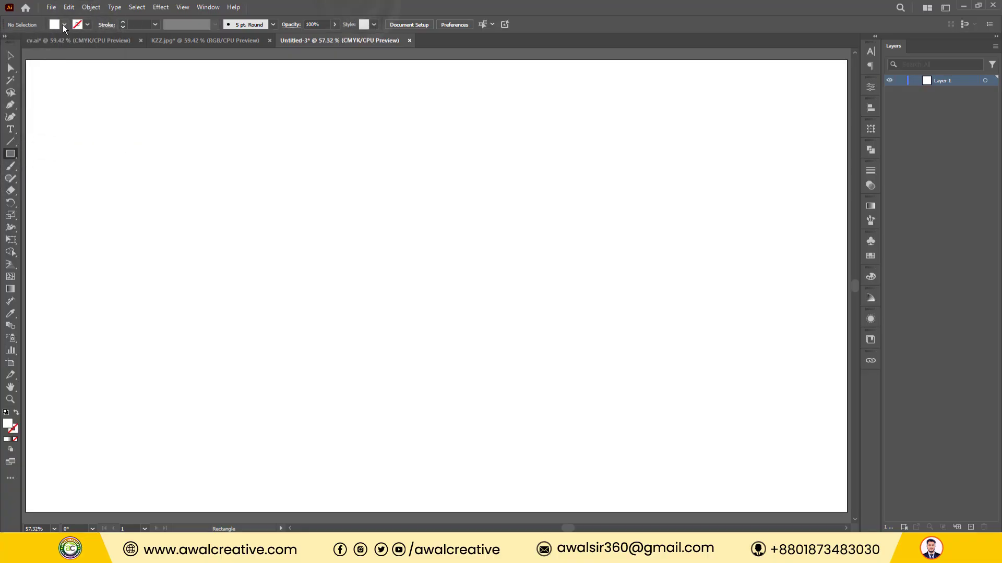
pyautogui.click(64, 24)
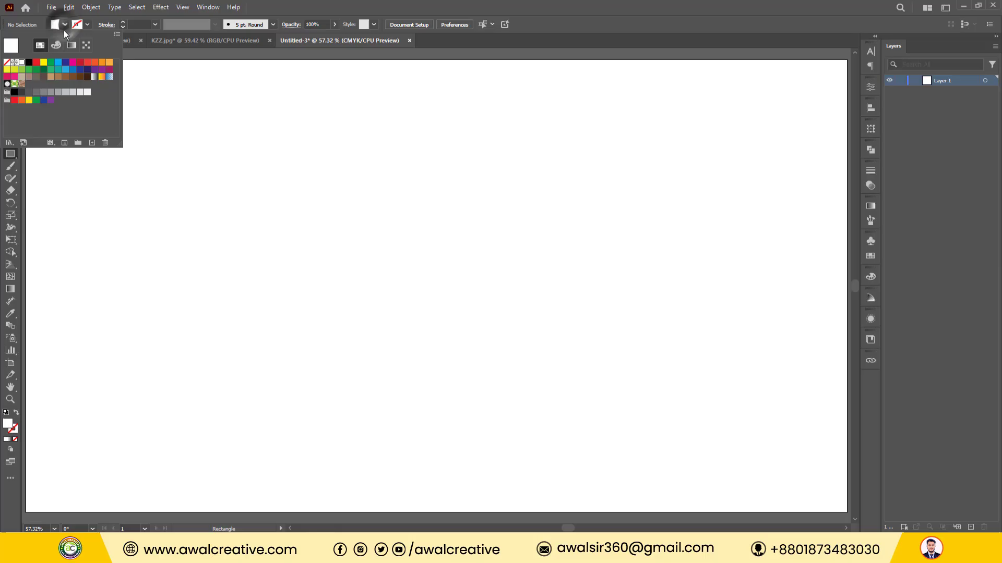
pyautogui.click(66, 70)
pyautogui.click(608, 4)
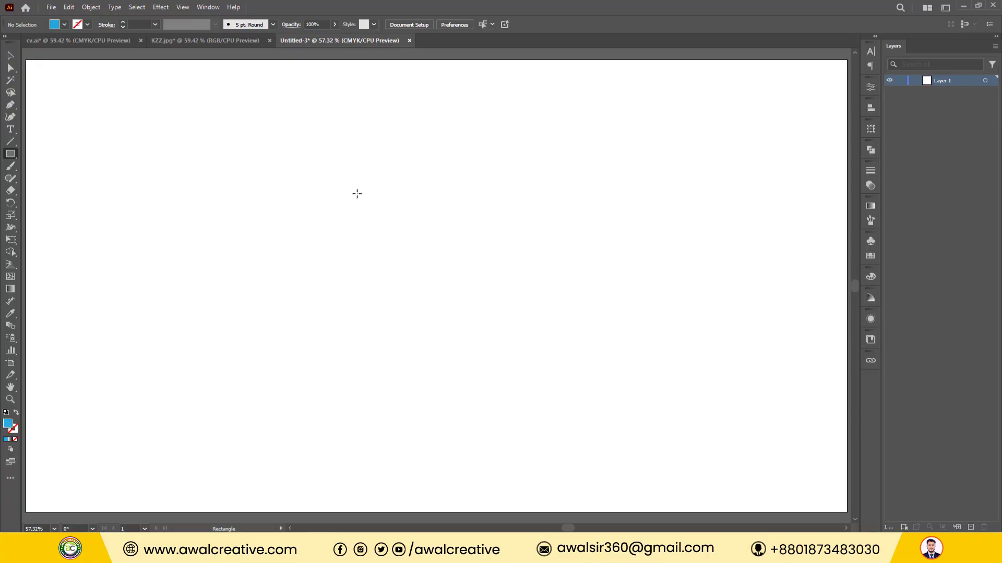
pyautogui.moveTo(396, 173); pyautogui.dragTo(426, 436)
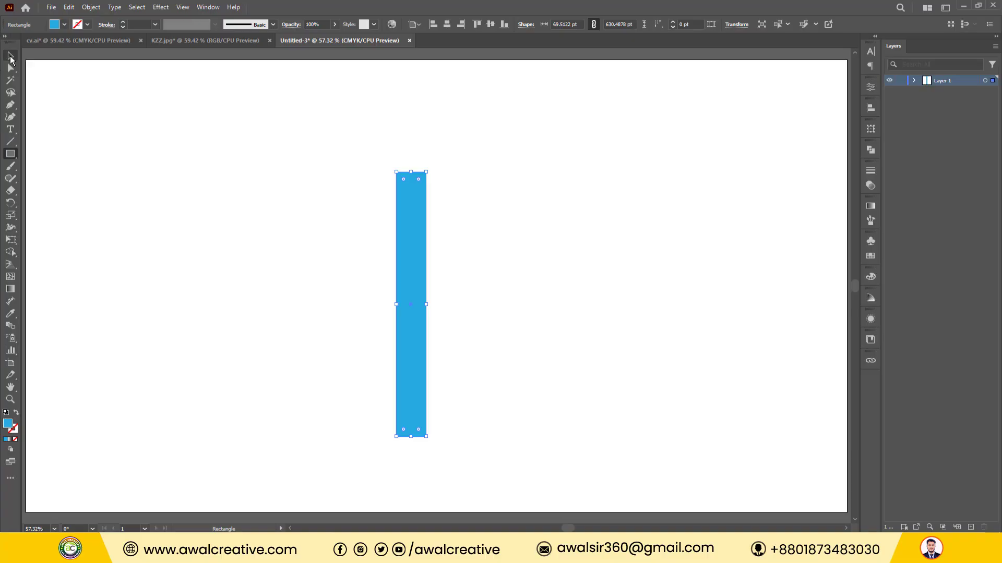
# Duplicate the vertical bar and place the copy, rotated to horizontal, below the original.
pyautogui.click(10, 56)
pyautogui.moveTo(415, 321); pyautogui.dragTo(505, 340)
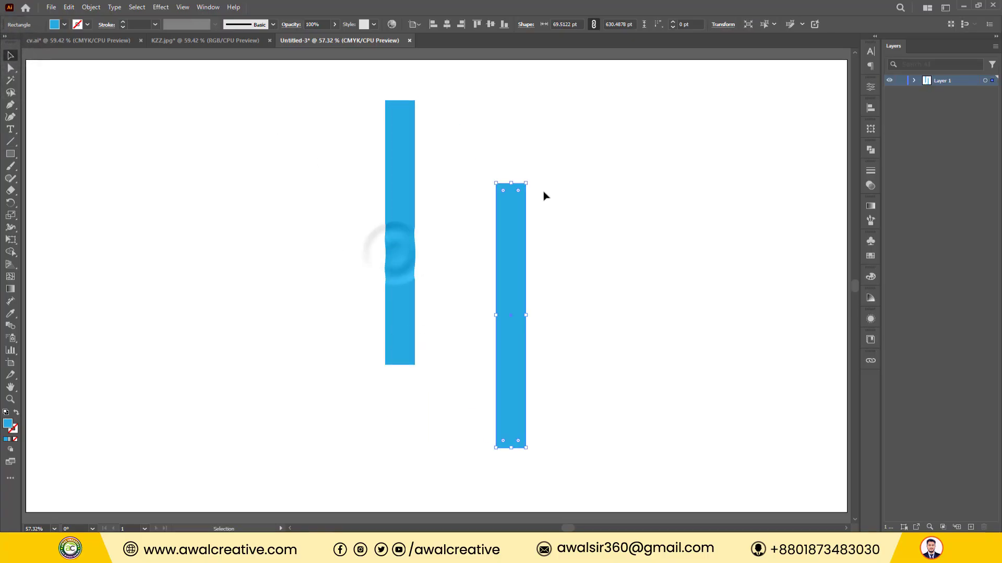
pyautogui.moveTo(529, 181); pyautogui.dragTo(650, 327)
pyautogui.moveTo(572, 316); pyautogui.dragTo(600, 430)
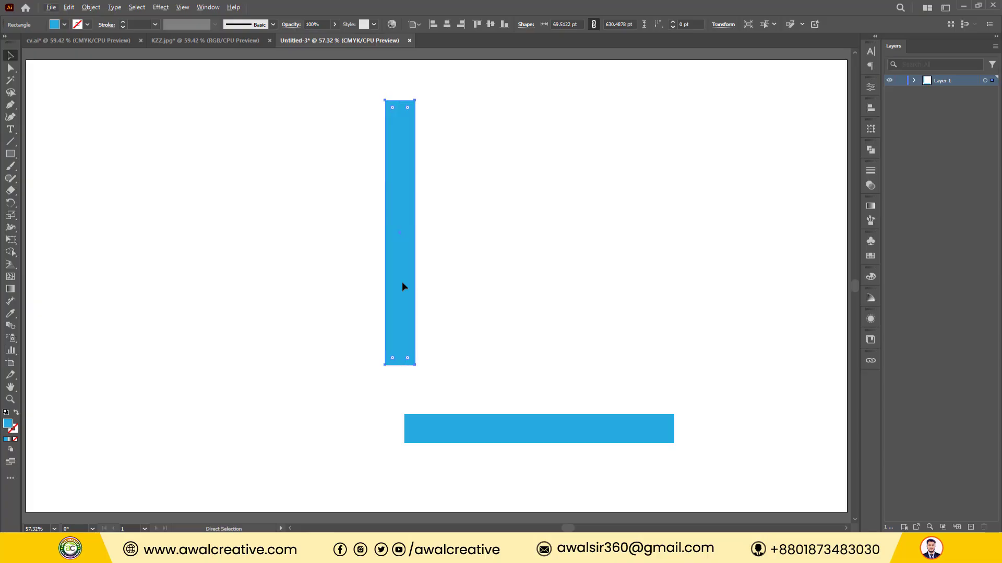
# Paste a copy of the vertical bar in front and shorten it to a 69.51 pt square at the bar's lower end.
pyautogui.press('v')
pyautogui.click(69, 7)
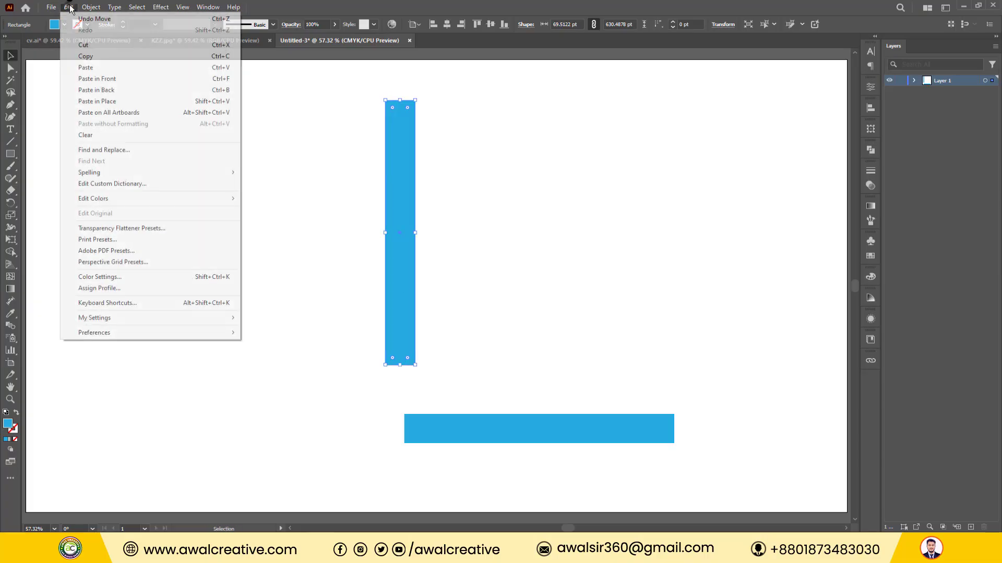
pyautogui.click(70, 7)
pyautogui.click(70, 8)
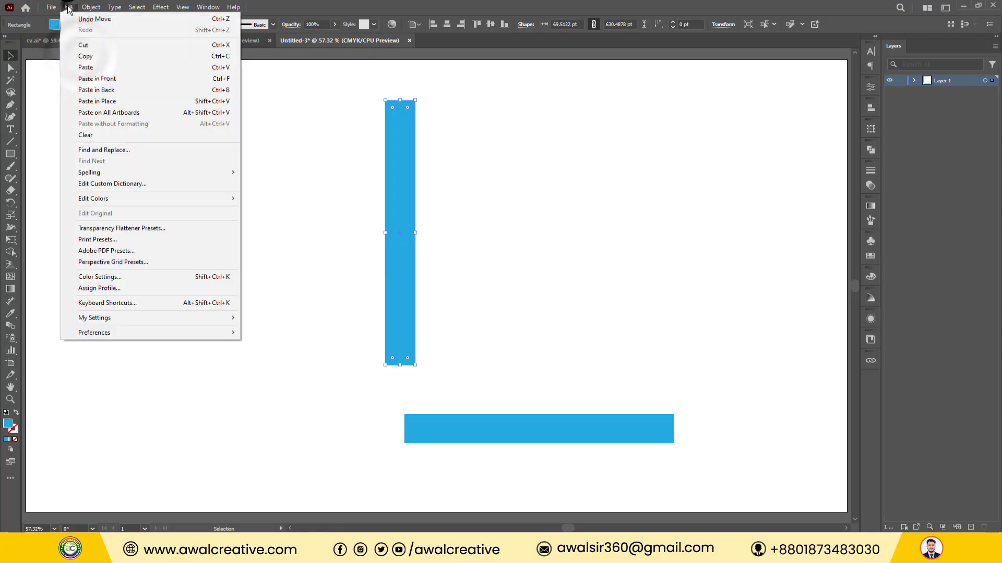
pyautogui.click(152, 78)
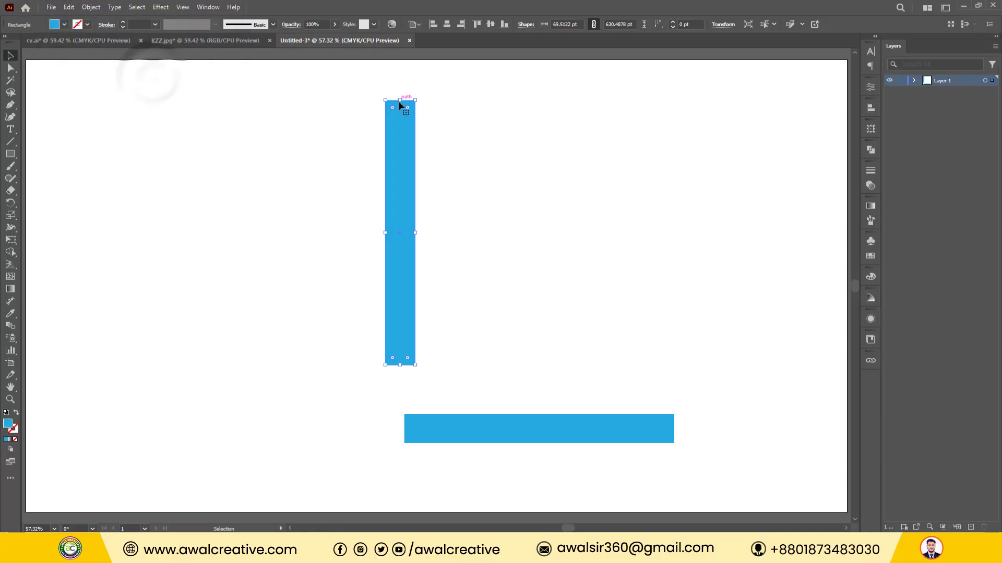
pyautogui.moveTo(400, 100); pyautogui.dragTo(394, 338)
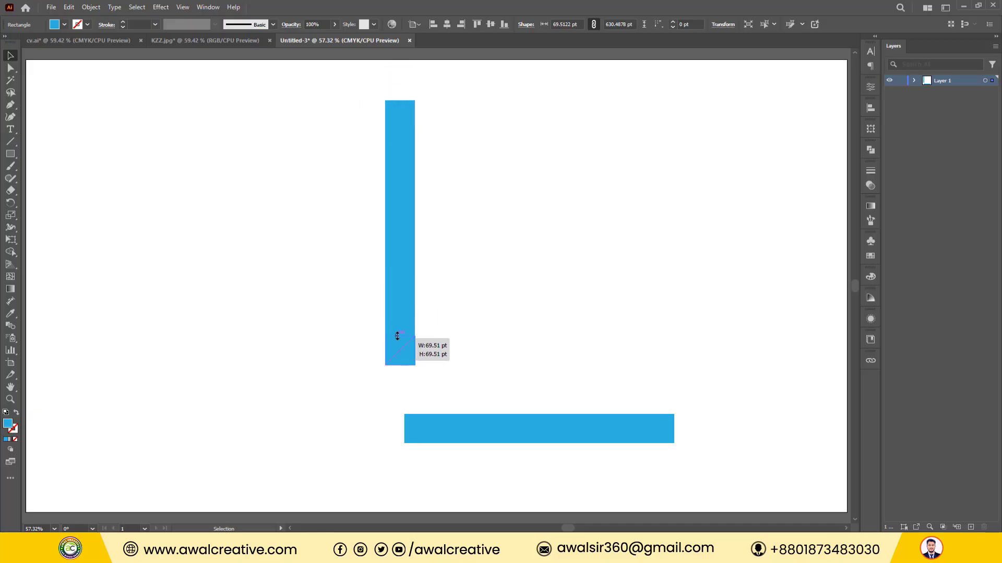
pyautogui.moveTo(397, 336); pyautogui.dragTo(397, 336)
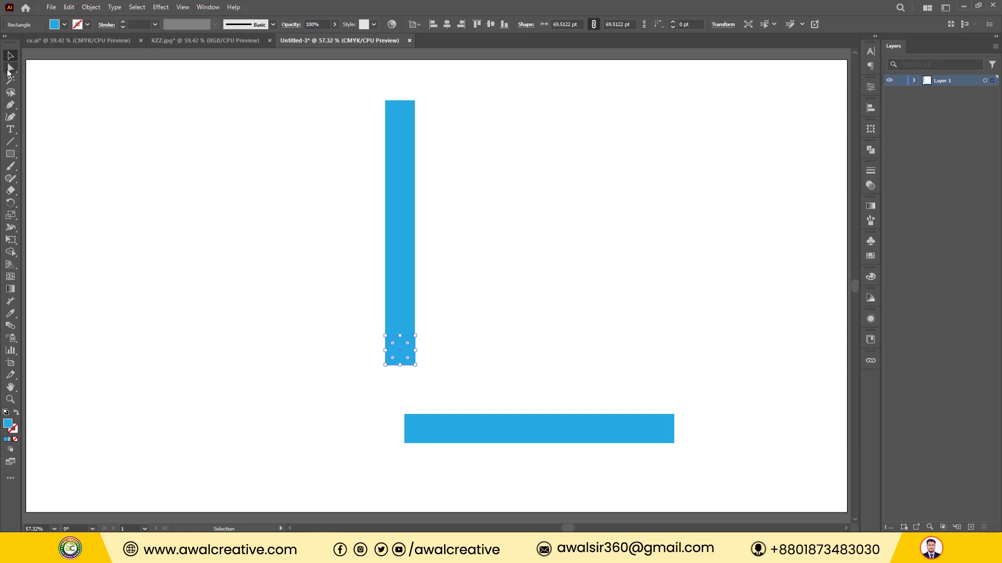
# Round the lower corners of the vertical bar and the square, plus the square's upper-right corner, to about 34.76 pt.
pyautogui.click(10, 68)
pyautogui.moveTo(334, 394); pyautogui.dragTo(458, 357)
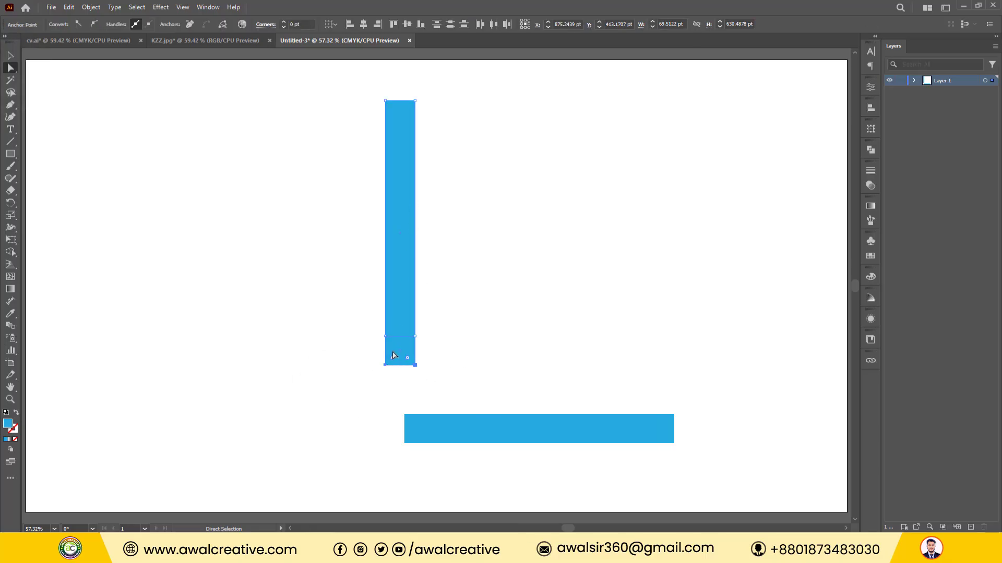
pyautogui.moveTo(436, 377); pyautogui.dragTo(456, 358)
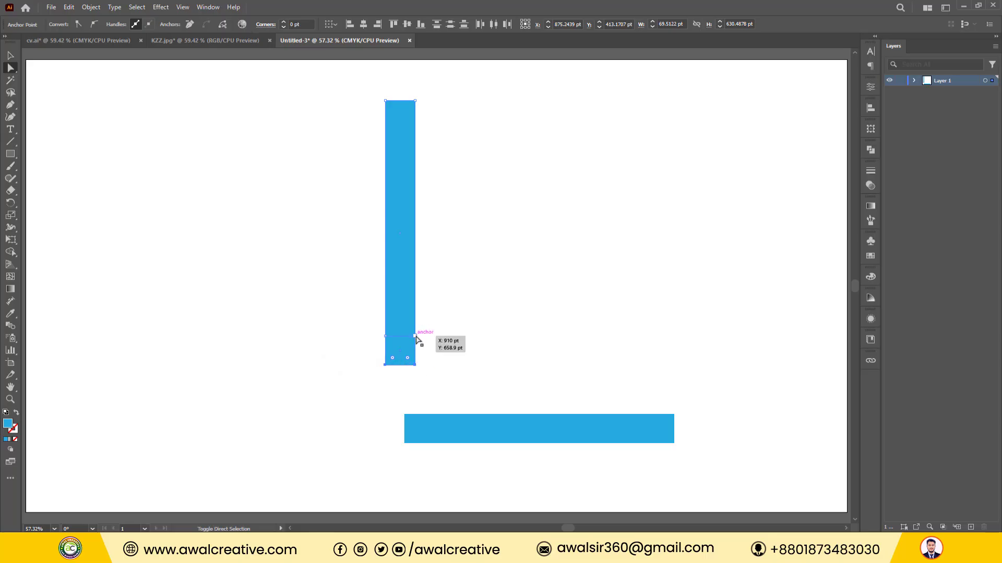
pyautogui.click(416, 339)
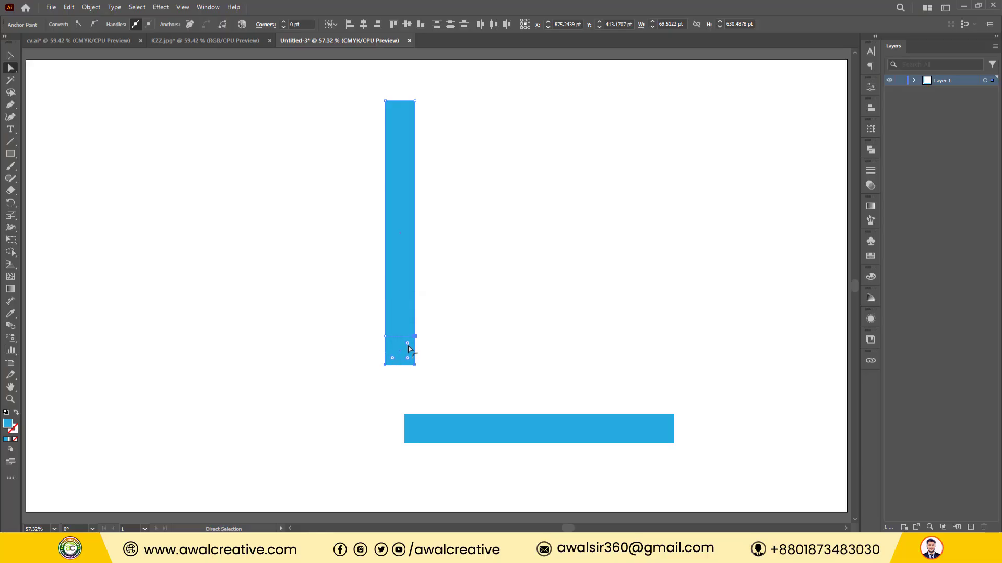
pyautogui.moveTo(408, 347); pyautogui.dragTo(292, 280)
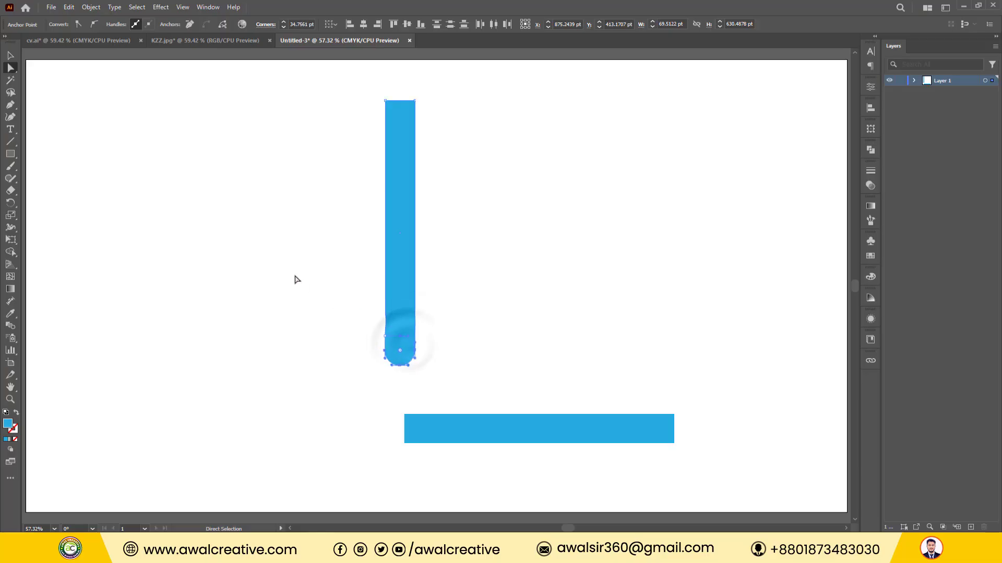
# Cut the rounded square area out of the vertical bar's lower end with Shape Builder and deselect the result.
pyautogui.click(11, 55)
pyautogui.moveTo(301, 197); pyautogui.dragTo(460, 386)
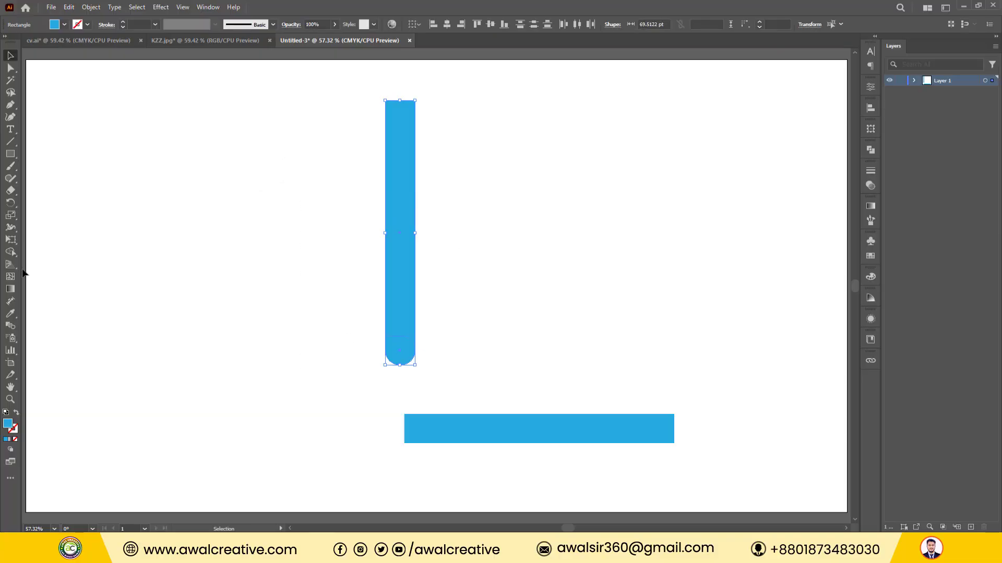
pyautogui.click(10, 252)
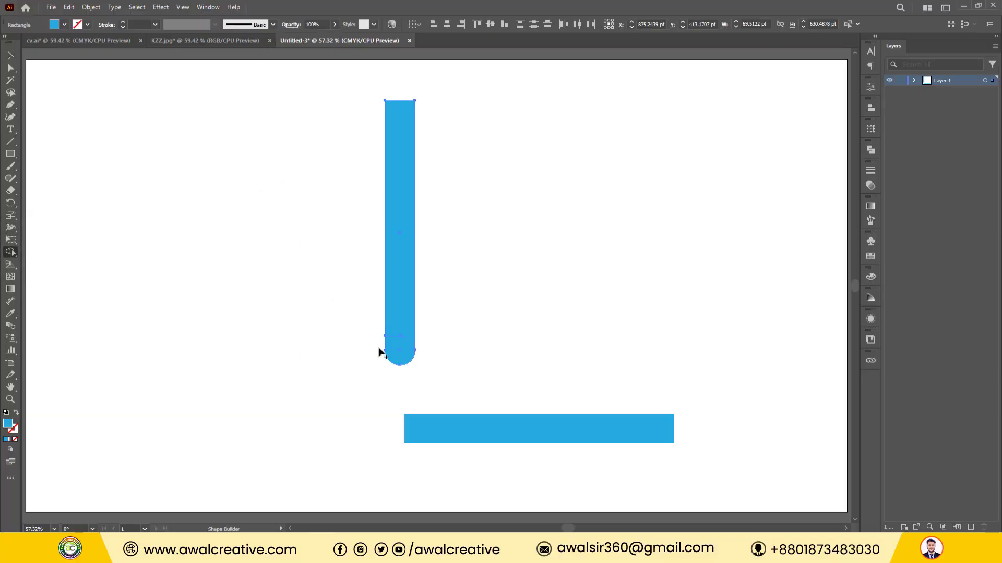
pyautogui.keyDown('alt'); pyautogui.click(389, 364); pyautogui.keyUp('alt')
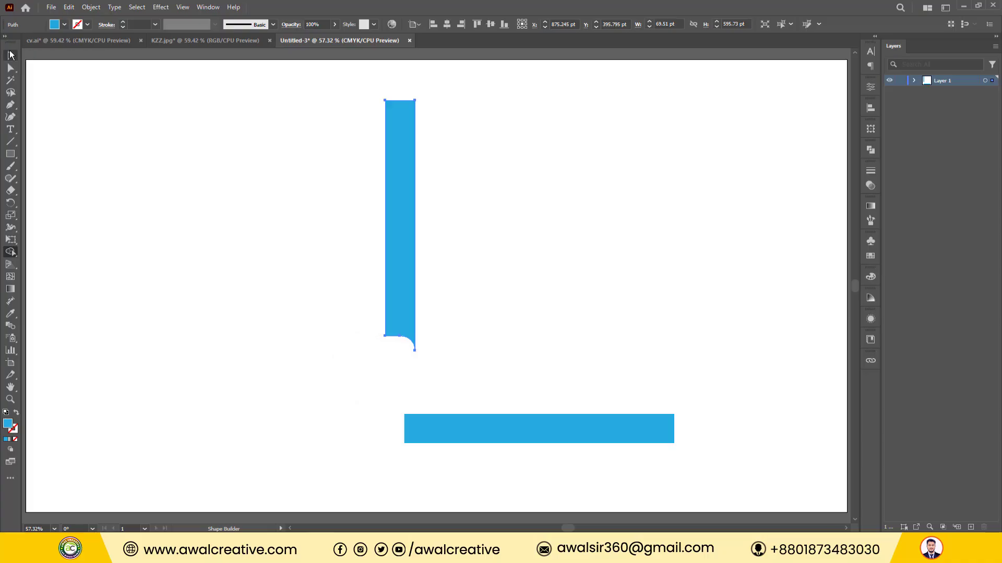
pyautogui.click(11, 55)
pyautogui.click(620, 229)
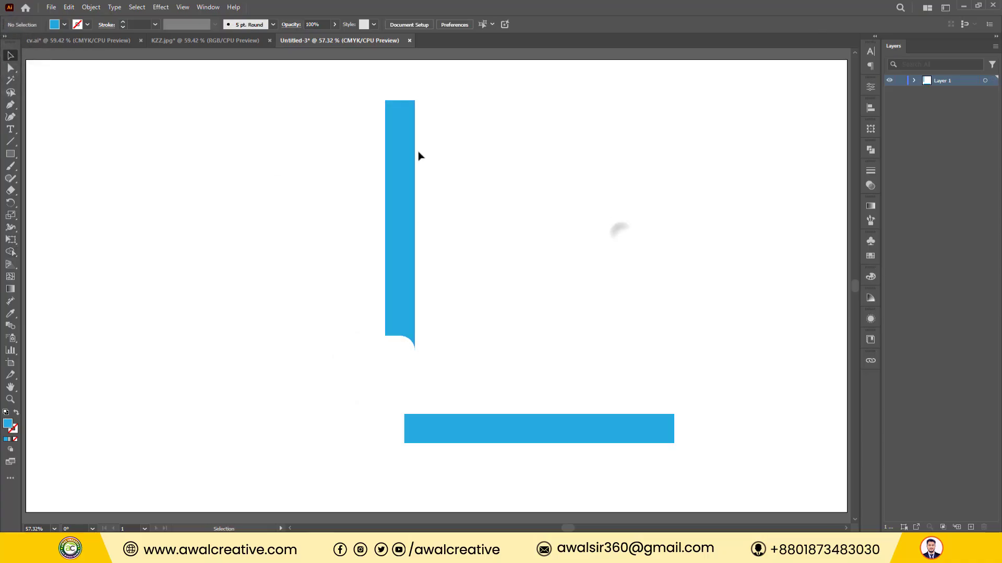
# Shorten the vertical bar by moving its two upper anchor points down, leaving a piece about 107 pt high.
pyautogui.click(11, 68)
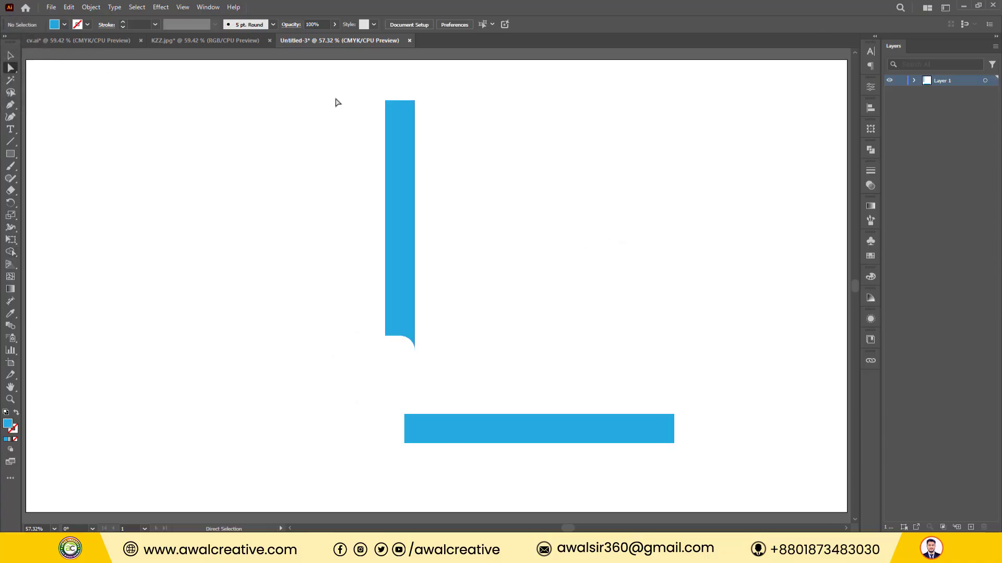
pyautogui.moveTo(337, 103); pyautogui.dragTo(492, 125)
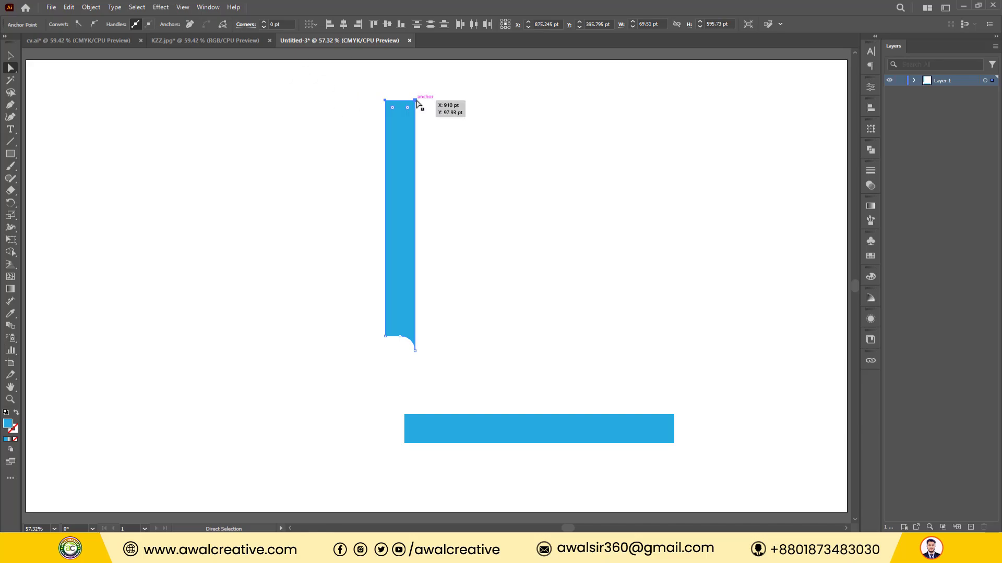
pyautogui.moveTo(416, 101); pyautogui.dragTo(421, 307)
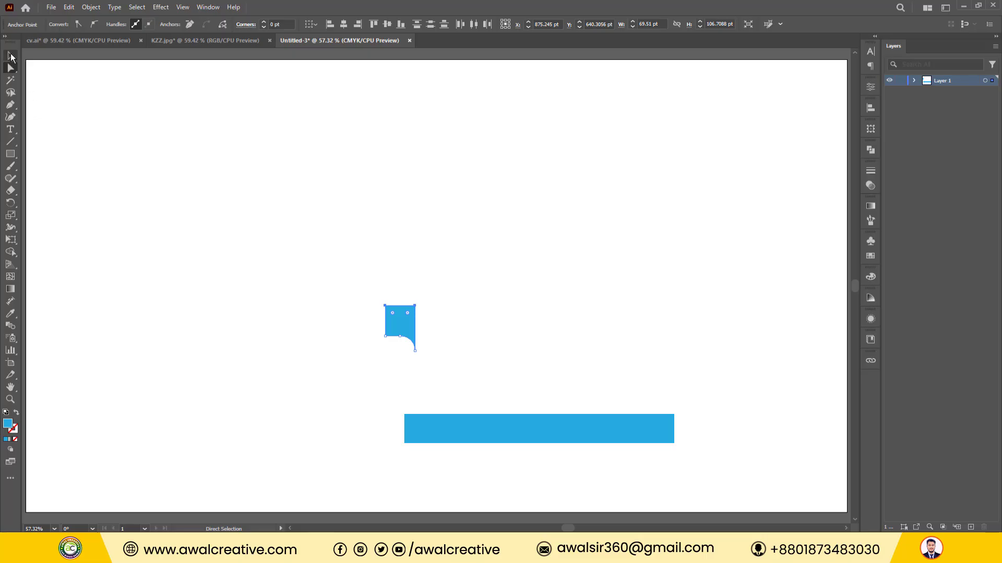
# Move the horizontal bar above the curved piece and place the curved piece over the bar's right end.
pyautogui.click(10, 56)
pyautogui.moveTo(606, 438); pyautogui.dragTo(518, 249)
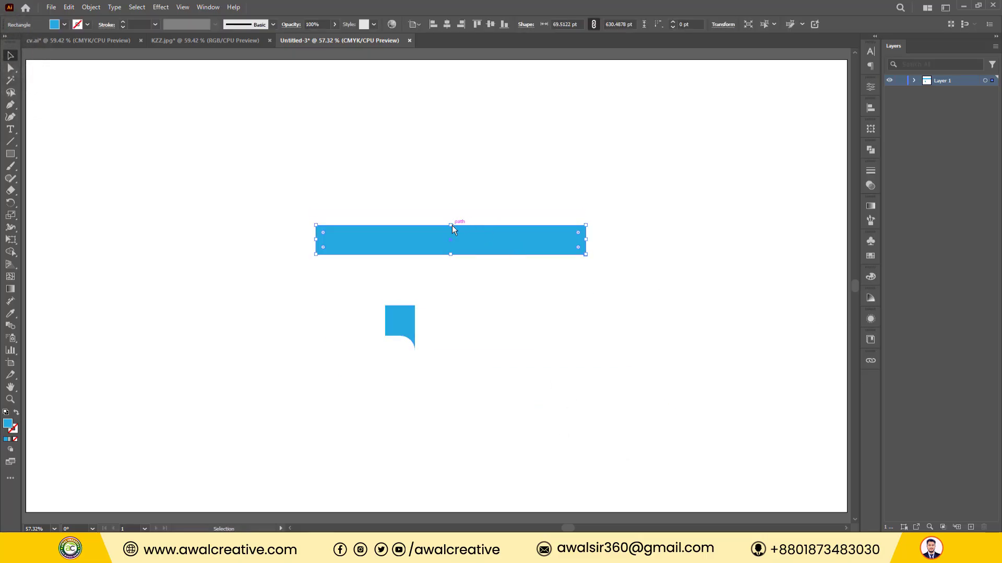
pyautogui.moveTo(451, 225); pyautogui.dragTo(471, 145)
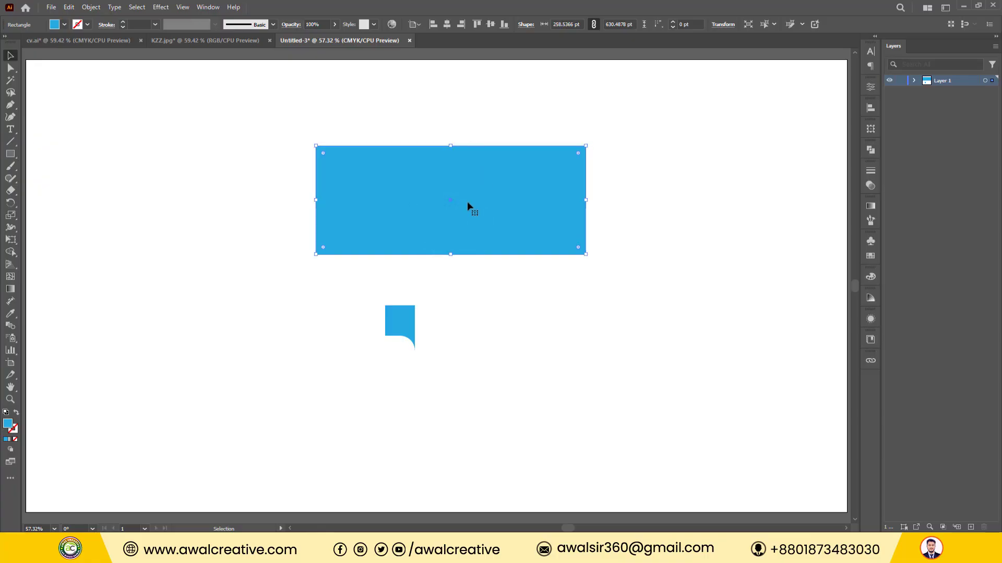
pyautogui.hotkey('ctrl', 'z')
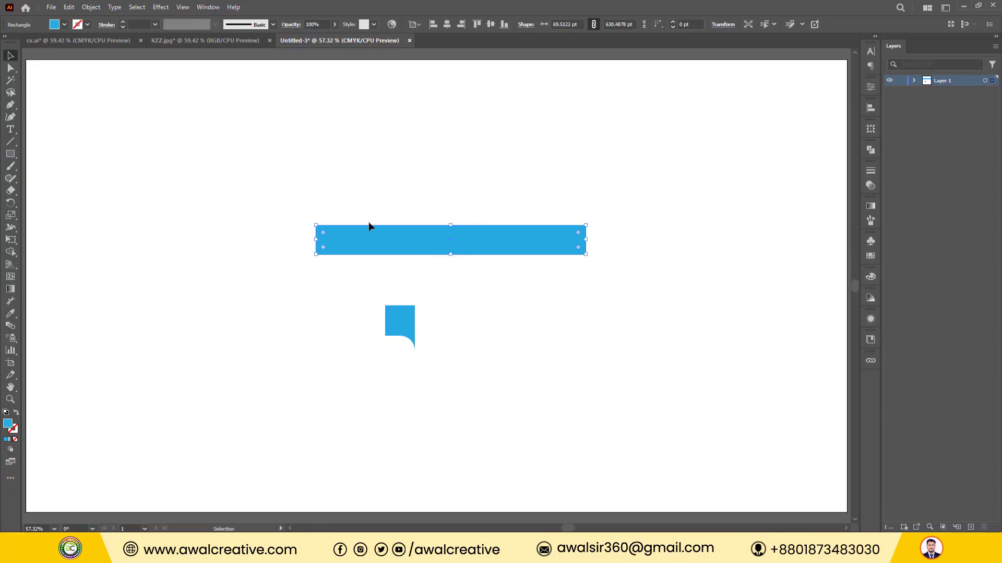
pyautogui.moveTo(402, 322); pyautogui.dragTo(575, 242)
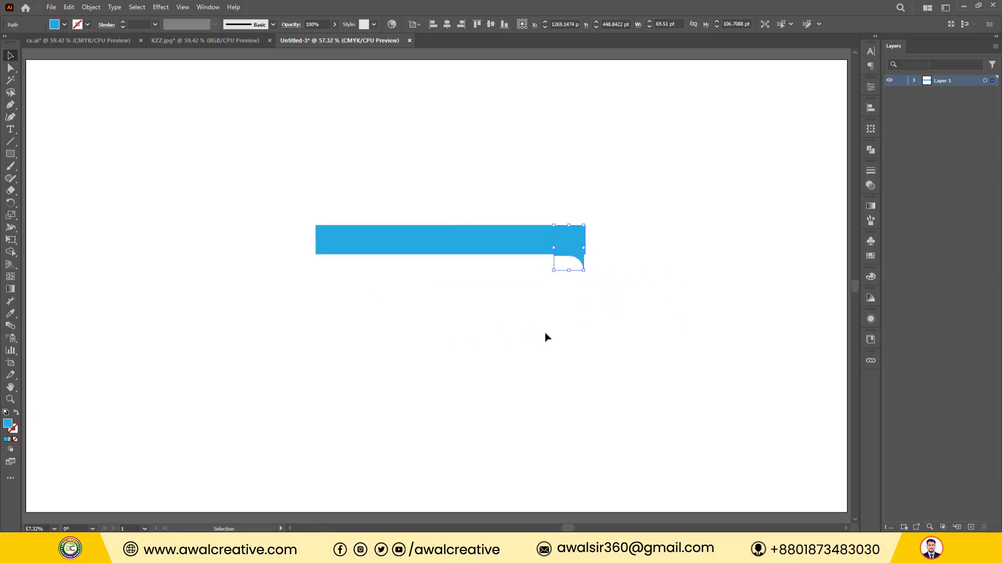
# In outline view, align the curved piece's flat lower edge with the lower edge of the horizontal bar at its right end.
pyautogui.hotkey('ctrl', 'y')
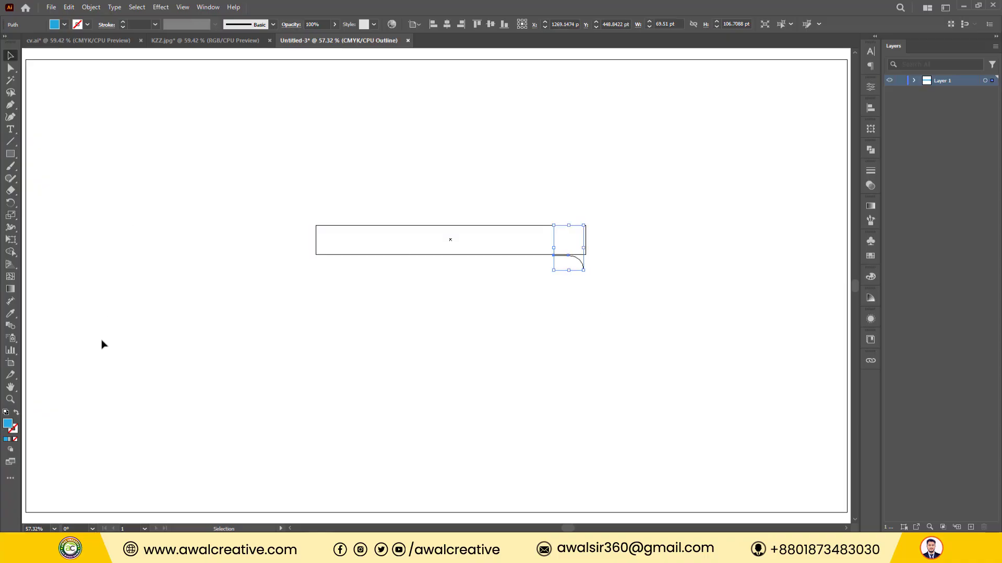
pyautogui.click(10, 399)
pyautogui.moveTo(532, 206); pyautogui.dragTo(617, 283)
pyautogui.click(12, 56)
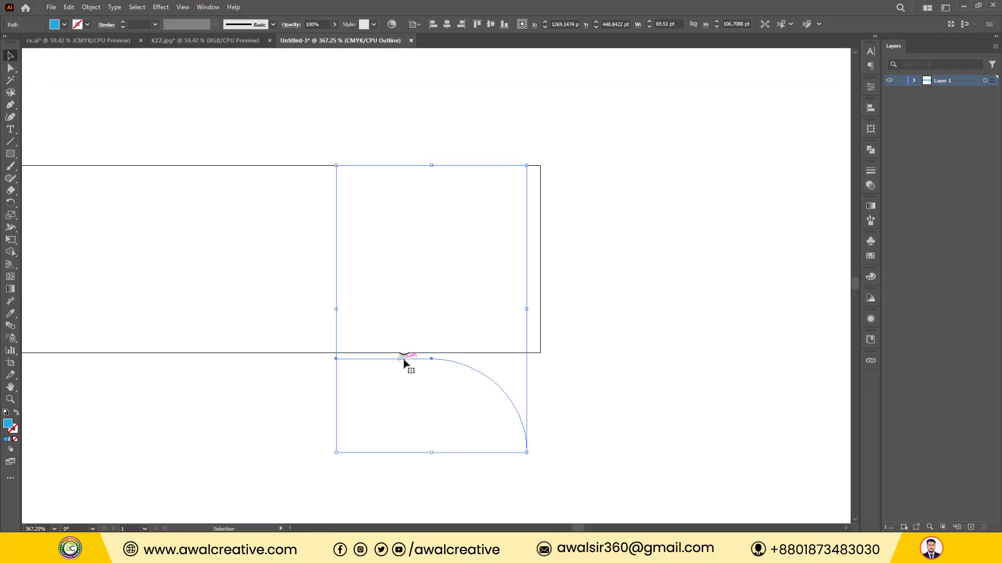
pyautogui.click(637, 380)
pyautogui.moveTo(528, 380); pyautogui.dragTo(541, 352)
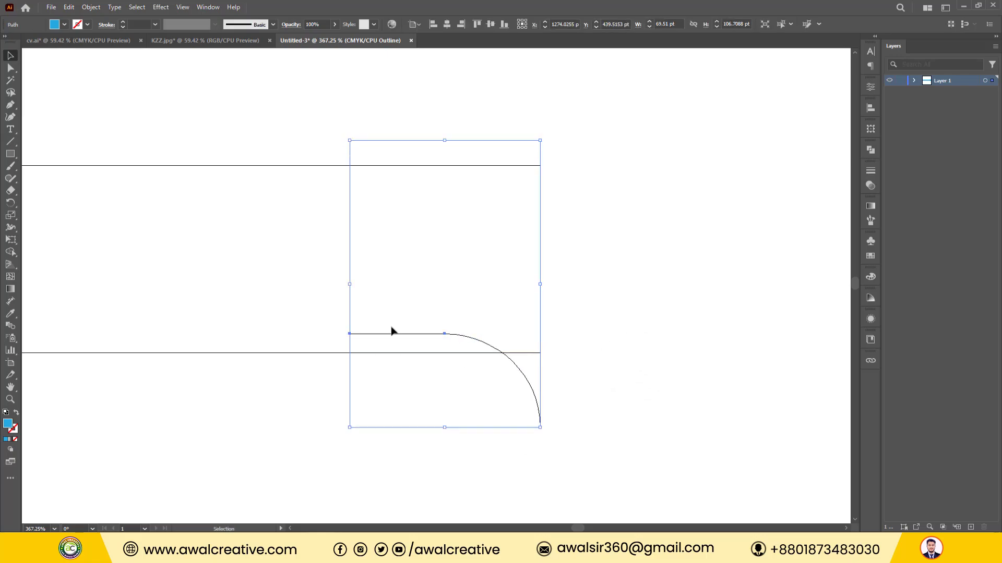
pyautogui.moveTo(388, 337); pyautogui.dragTo(387, 355)
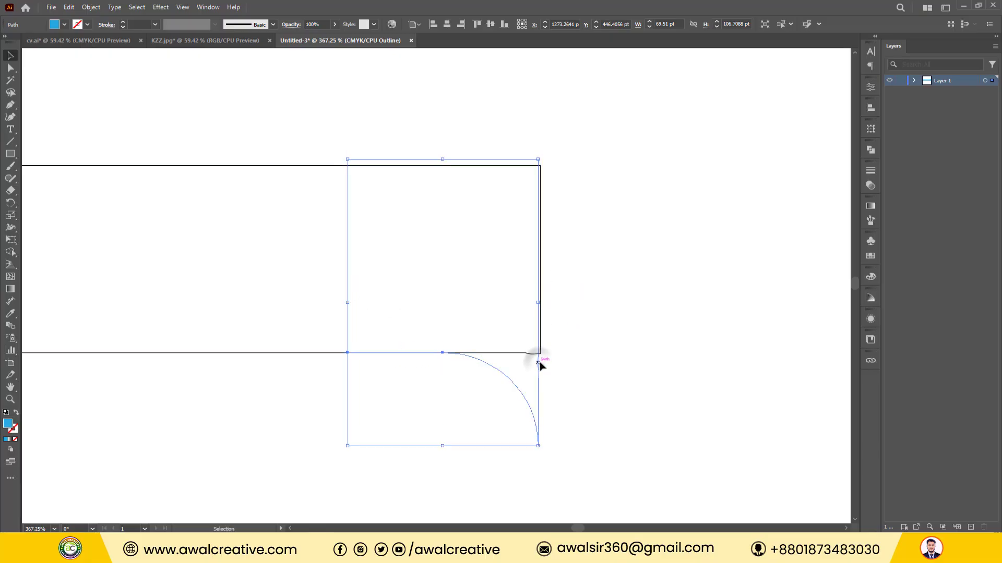
# Move the curved piece so its right edge and flat lower edge meet the horizontal bar's right and lower edges.
pyautogui.click(540, 288)
pyautogui.click(466, 287)
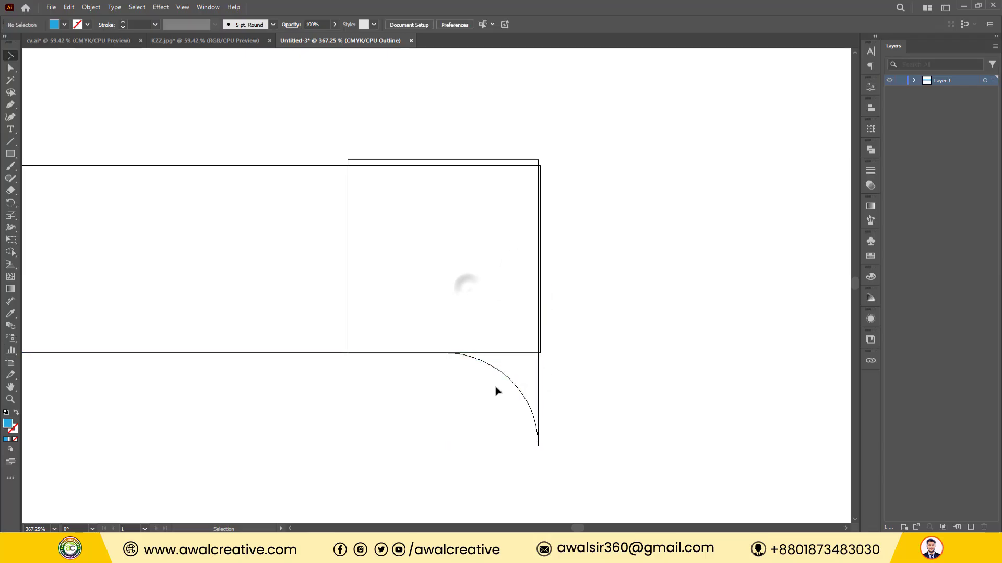
pyautogui.click(506, 379)
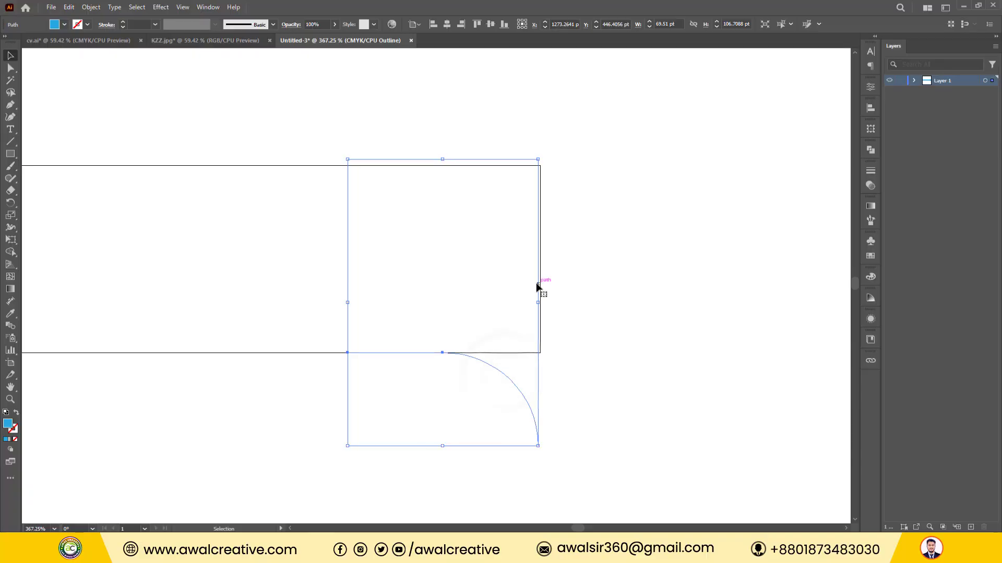
pyautogui.moveTo(539, 286); pyautogui.dragTo(542, 293)
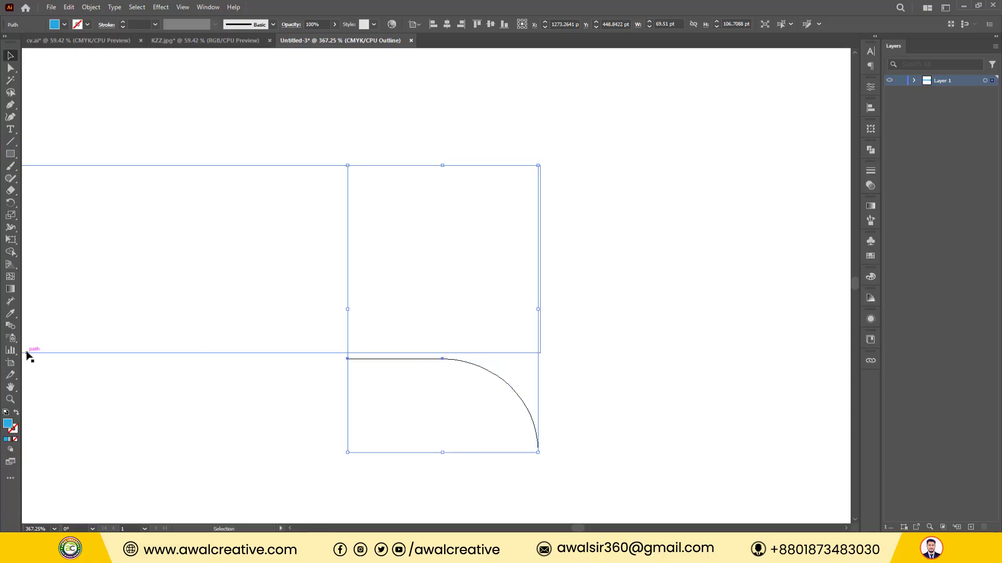
pyautogui.click(9, 399)
pyautogui.moveTo(316, 133); pyautogui.dragTo(628, 457)
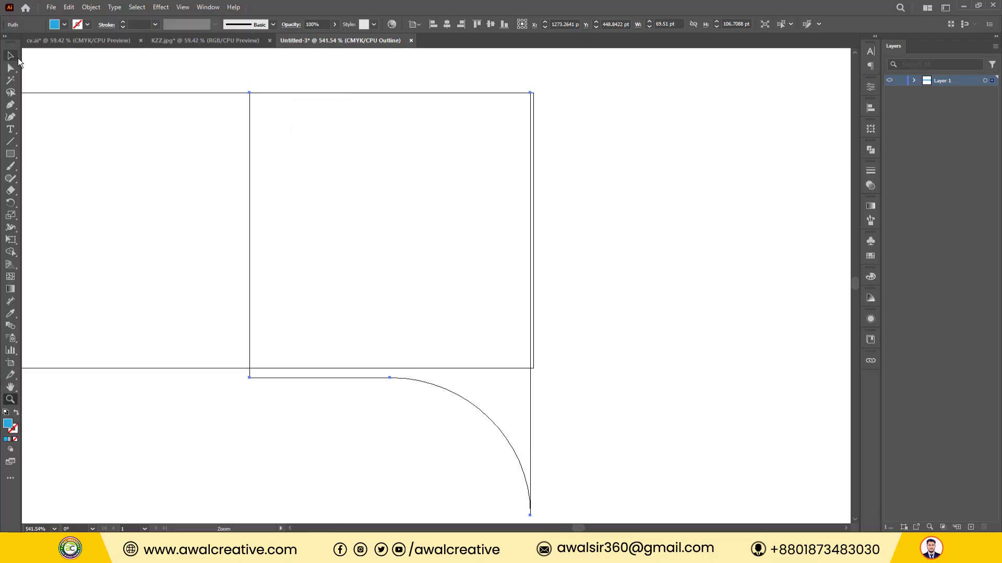
pyautogui.click(11, 56)
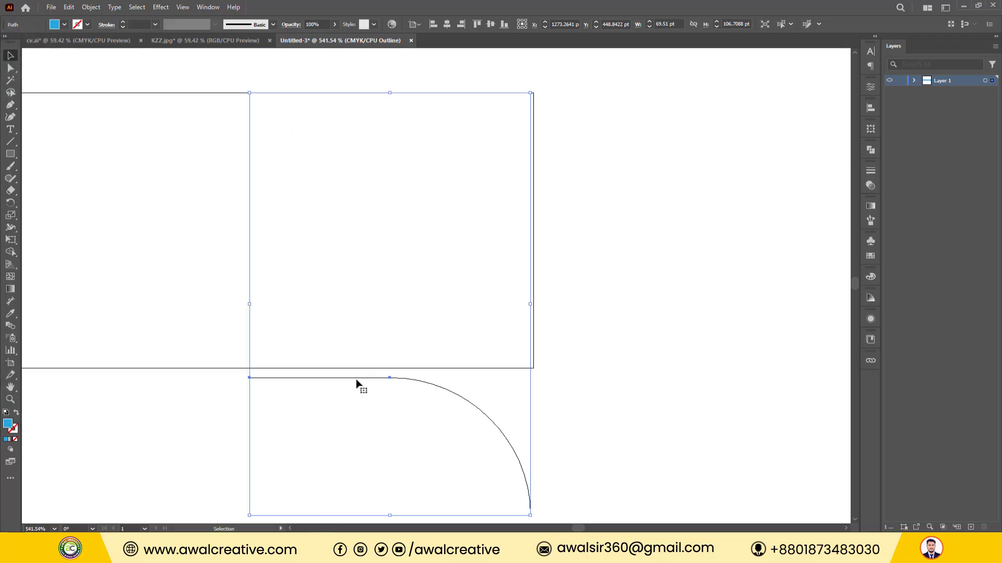
pyautogui.click(605, 417)
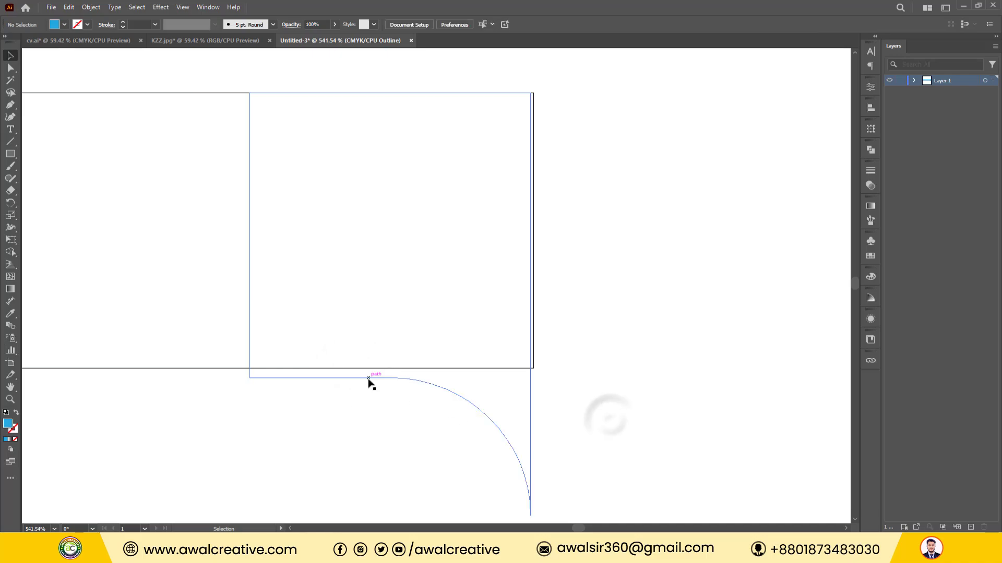
pyautogui.moveTo(365, 381); pyautogui.dragTo(367, 371)
pyautogui.click(670, 313)
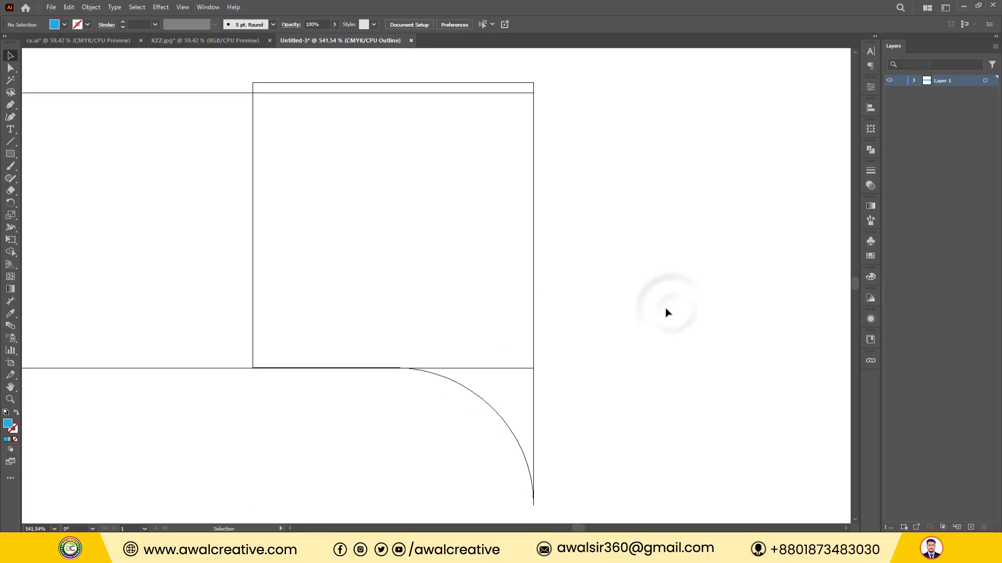
# Move the curved piece's two upper anchor points onto the horizontal bar's top edge and deselect.
pyautogui.click(10, 56)
pyautogui.click(346, 83)
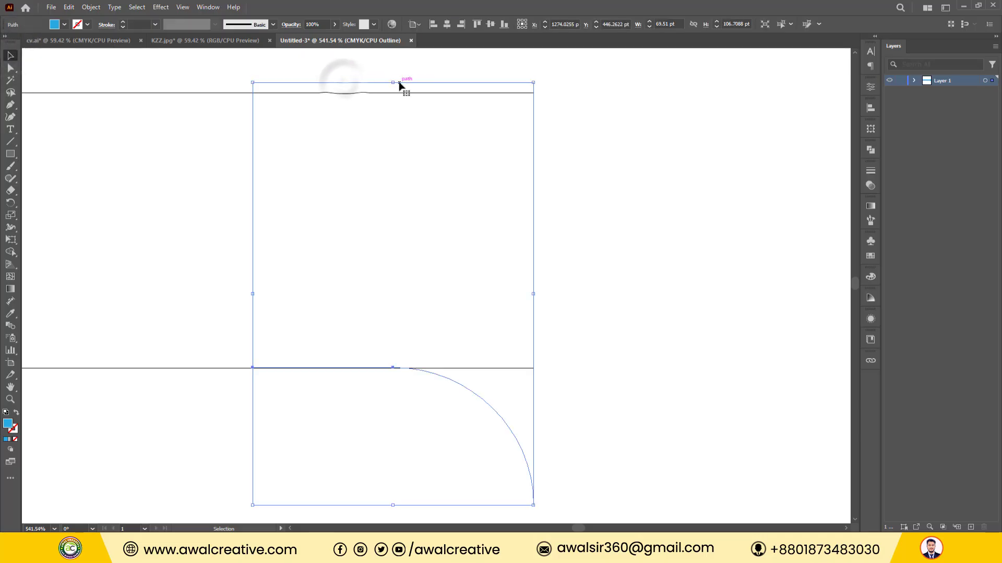
pyautogui.click(10, 68)
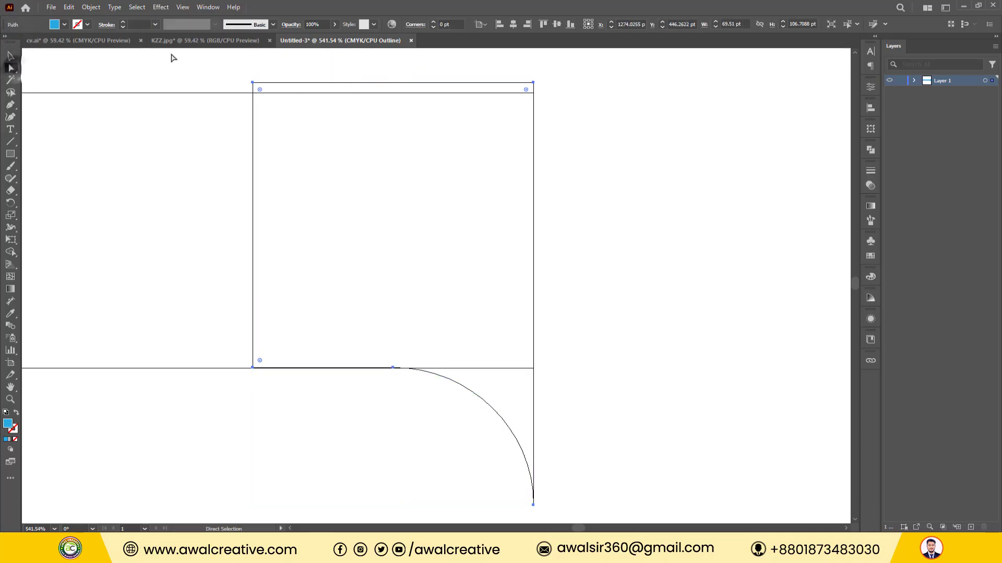
pyautogui.moveTo(179, 53); pyautogui.dragTo(551, 90)
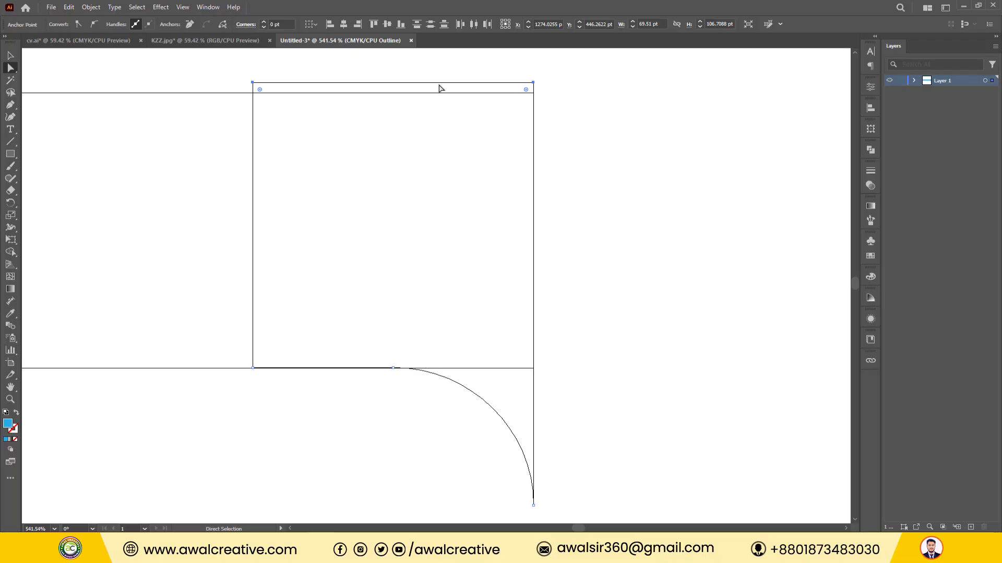
pyautogui.hotkey('shift', 'Down')
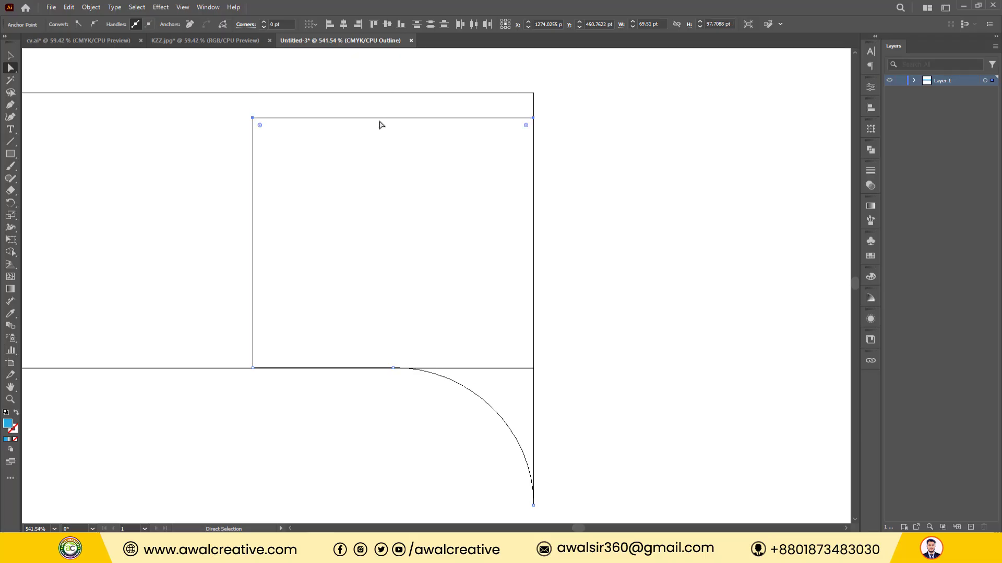
pyautogui.moveTo(380, 119); pyautogui.dragTo(381, 94)
pyautogui.click(660, 106)
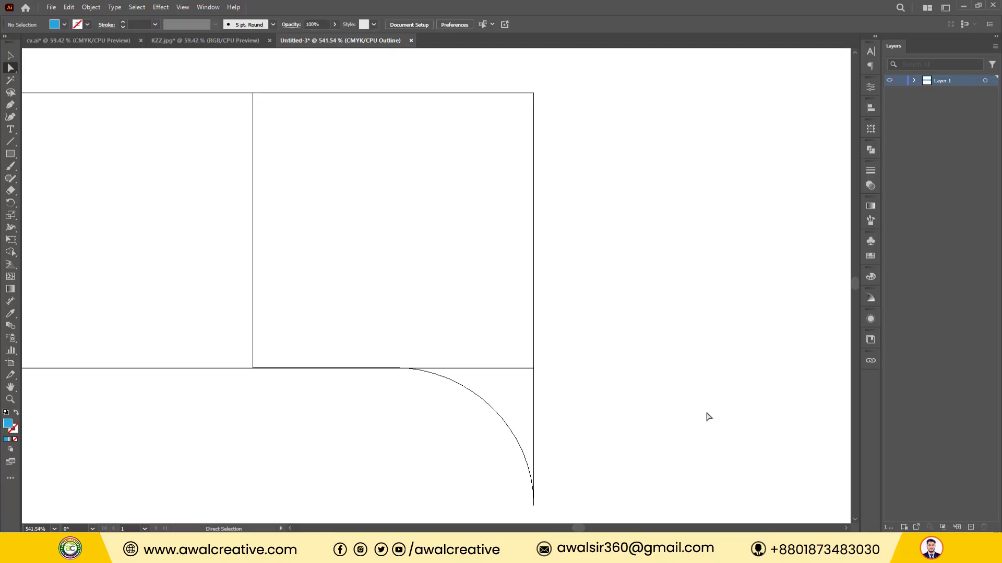
# Snap the curved piece's flat lower segment onto the bar's lower edge, then return to preview mode with the whole artboard in view.
pyautogui.scroll(-1, 348, 376)
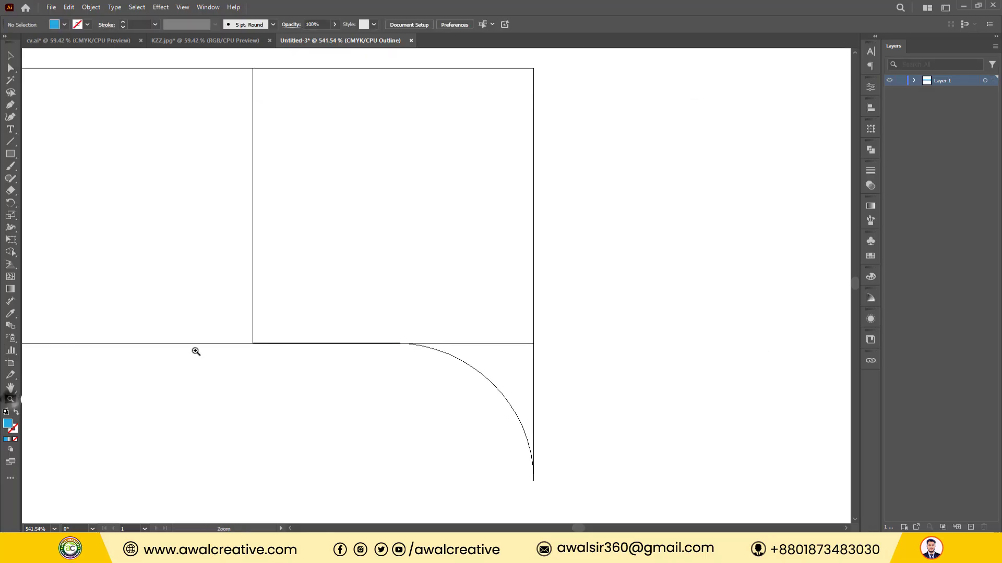
pyautogui.moveTo(207, 313); pyautogui.dragTo(559, 398)
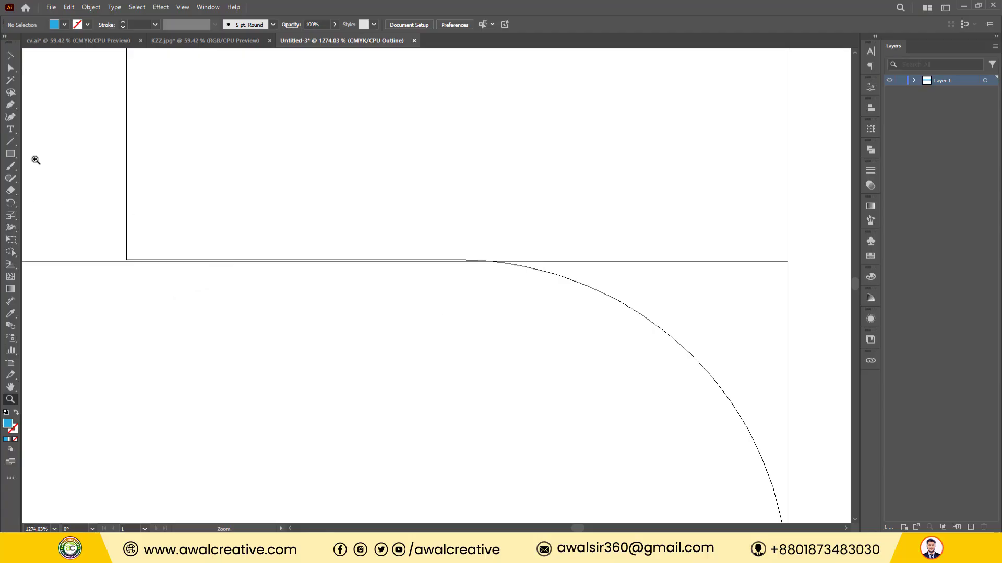
pyautogui.click(537, 267)
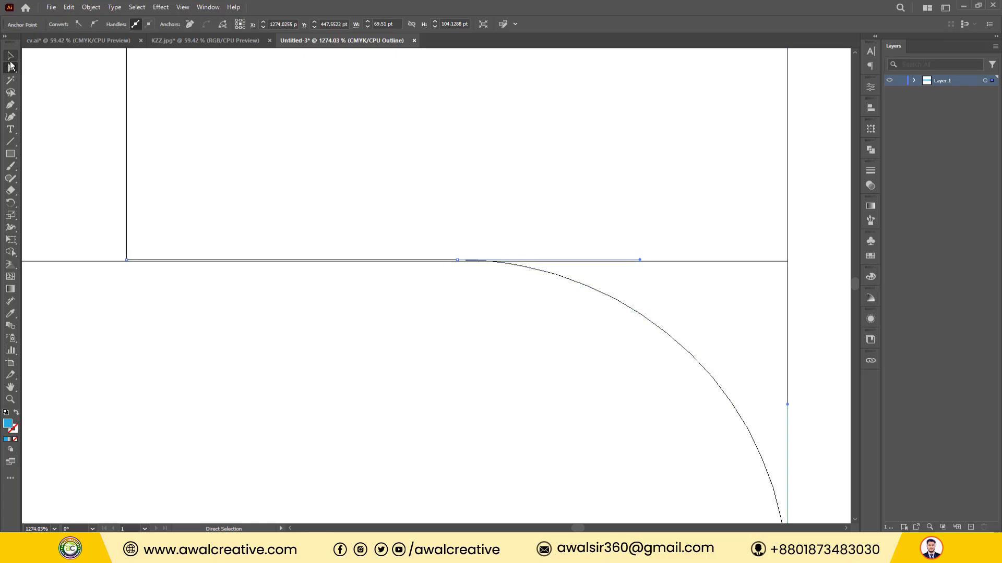
pyautogui.click(357, 340)
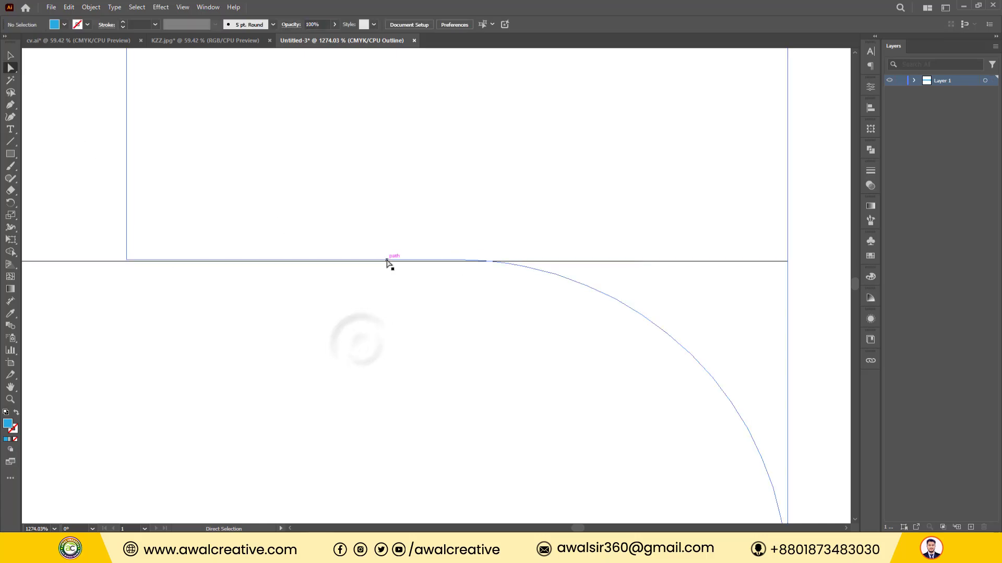
pyautogui.click(387, 260)
pyautogui.moveTo(386, 260); pyautogui.dragTo(386, 264)
pyautogui.click(413, 319)
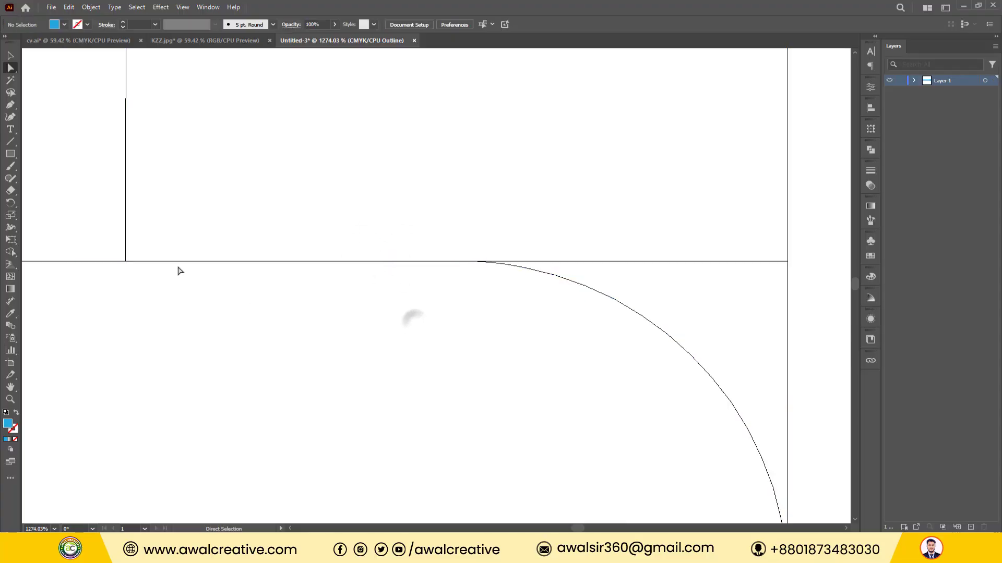
pyautogui.hotkey('ctrl', '0')
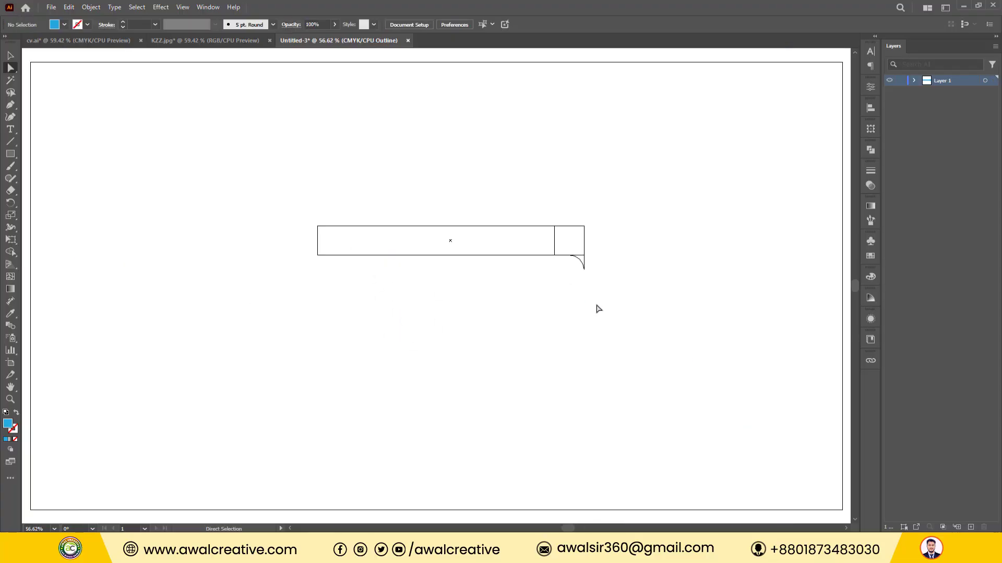
pyautogui.hotkey('ctrl', 'y')
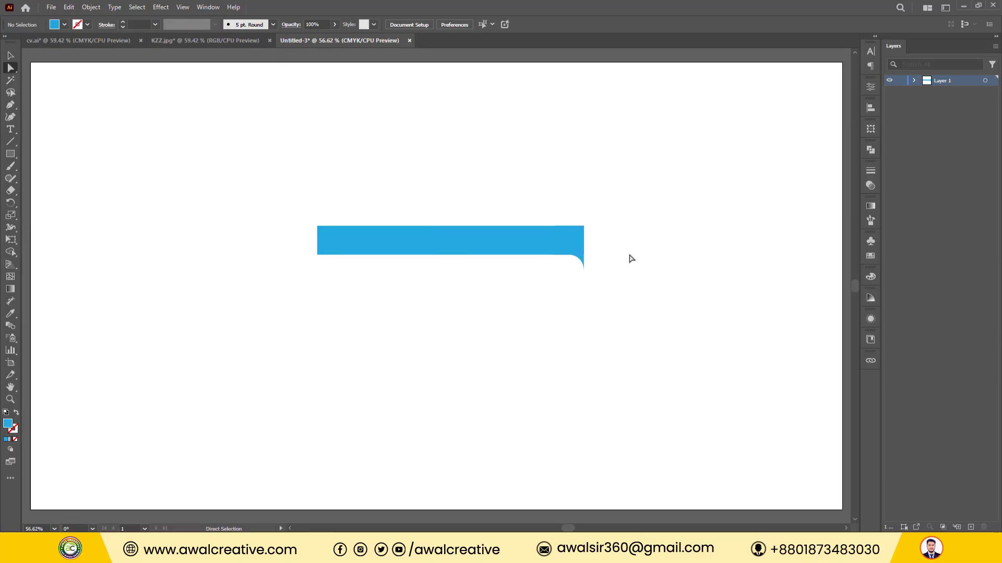
# Duplicate the curved corner piece and place the copy over the horizontal bar's left end.
pyautogui.click(581, 244)
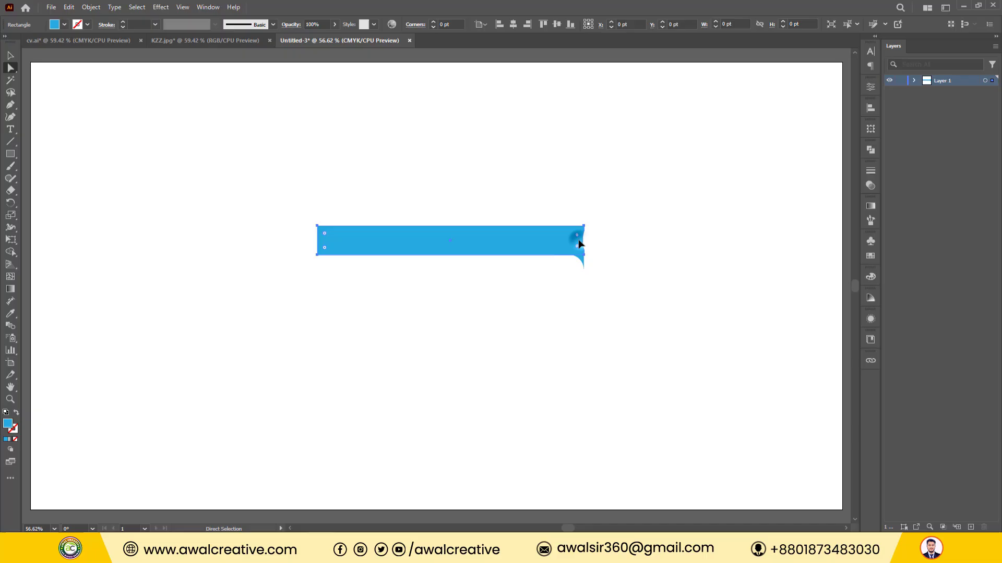
pyautogui.click(10, 55)
pyautogui.click(658, 202)
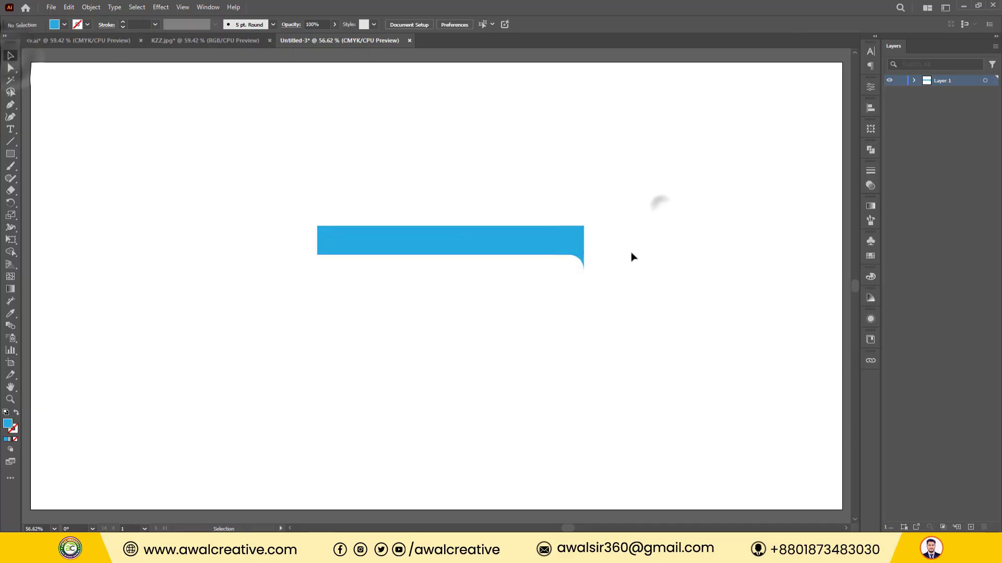
pyautogui.click(576, 248)
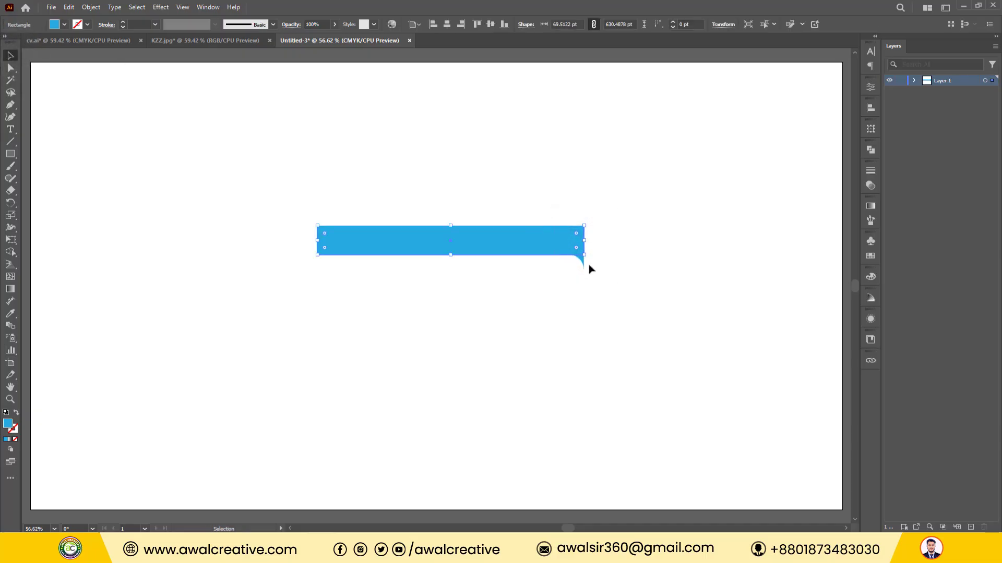
pyautogui.click(584, 265)
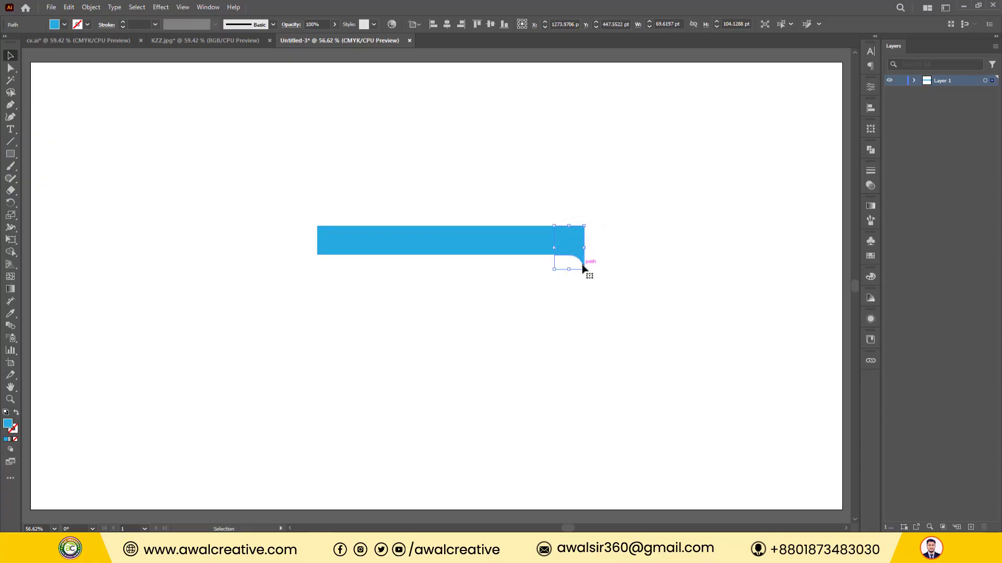
pyautogui.rightClick(583, 267)
pyautogui.moveTo(641, 470)
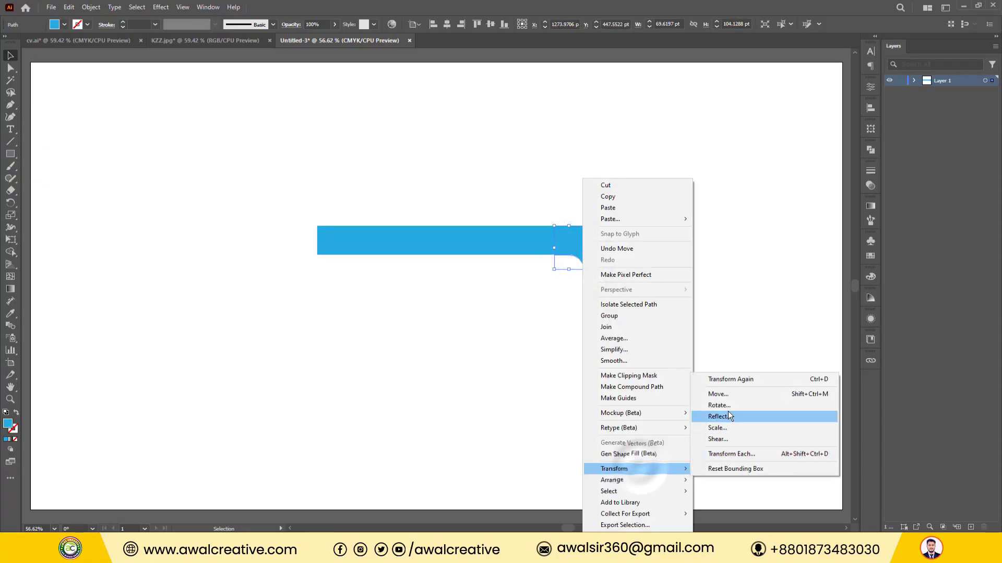
pyautogui.click(720, 476)
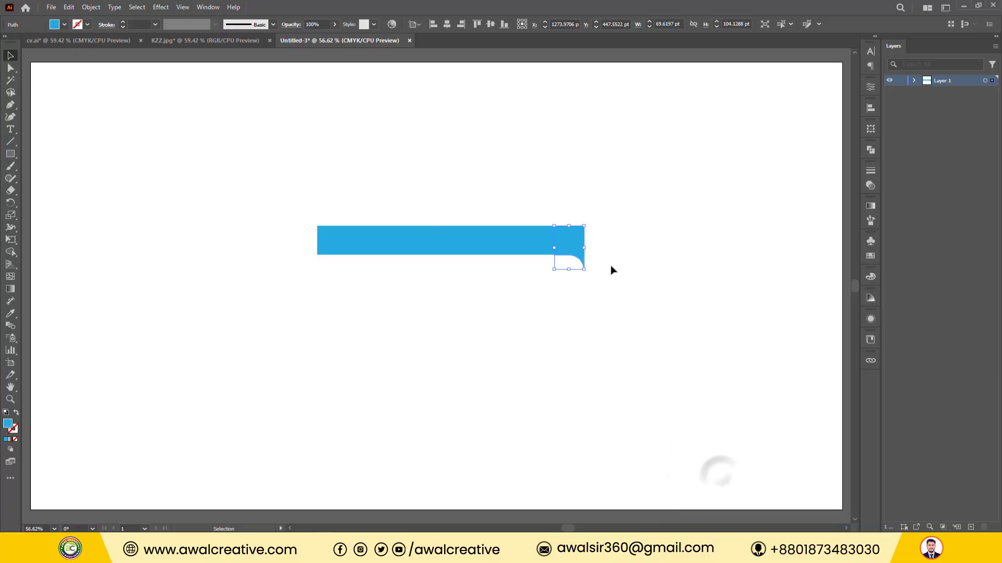
pyautogui.moveTo(576, 246); pyautogui.dragTo(339, 255)
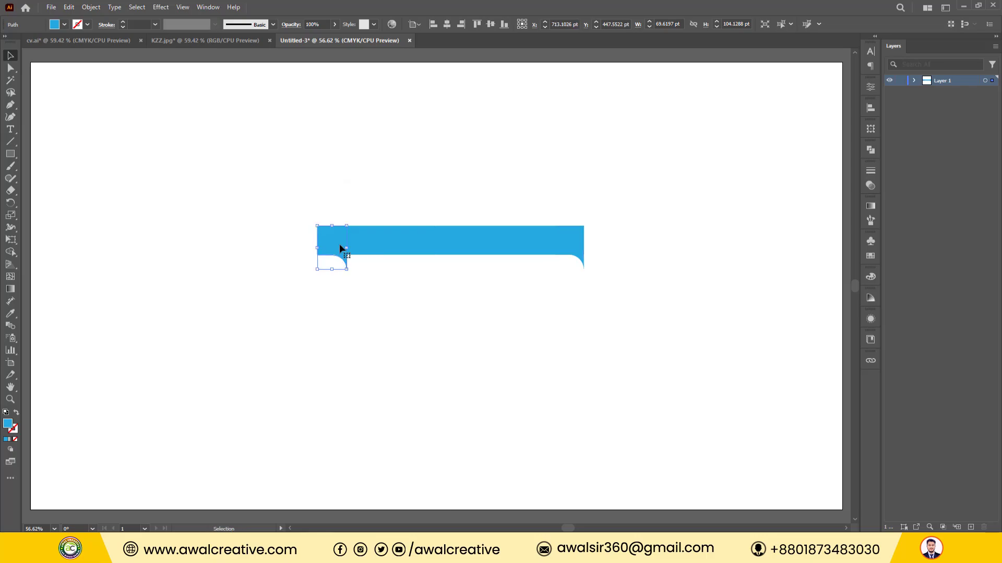
# Reflect the copied piece across the horizontal axis and move it up so its flat base matches the bar's lower edge.
pyautogui.rightClick(340, 248)
pyautogui.moveTo(416, 469)
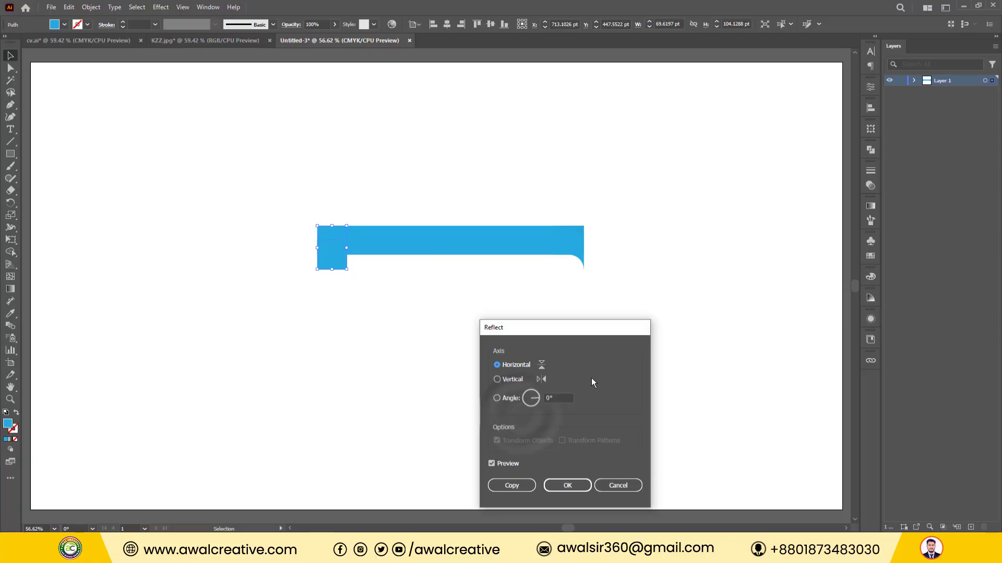
pyautogui.click(565, 485)
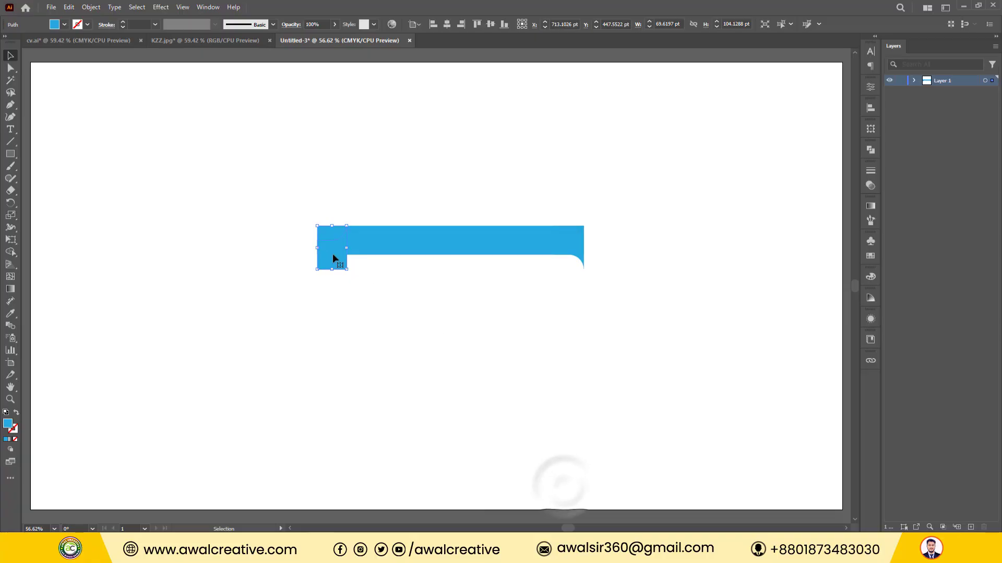
pyautogui.moveTo(332, 260); pyautogui.dragTo(342, 247)
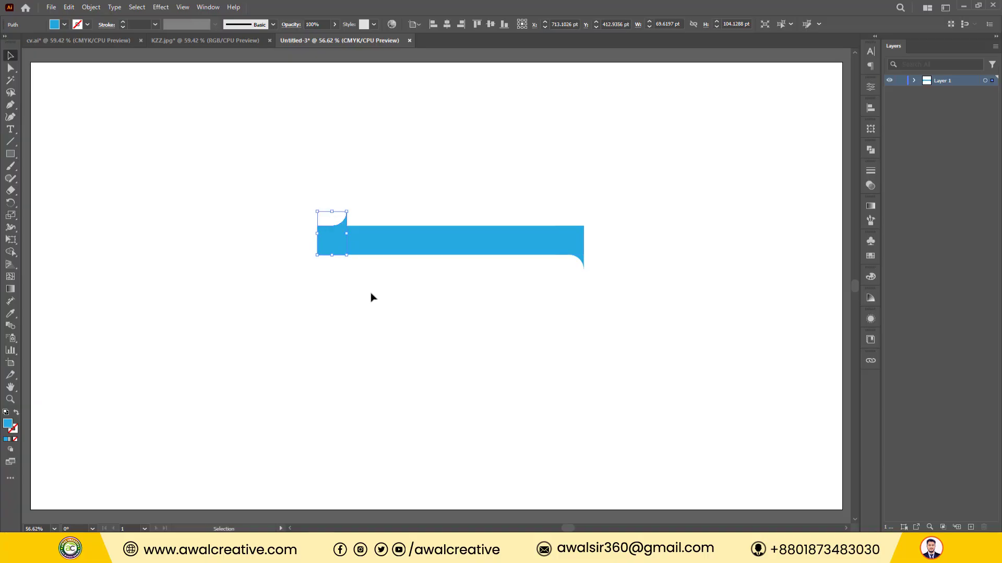
# Reflect the copied piece at the bar's left end across the vertical axis and deselect it.
pyautogui.rightClick(342, 240)
pyautogui.moveTo(412, 470)
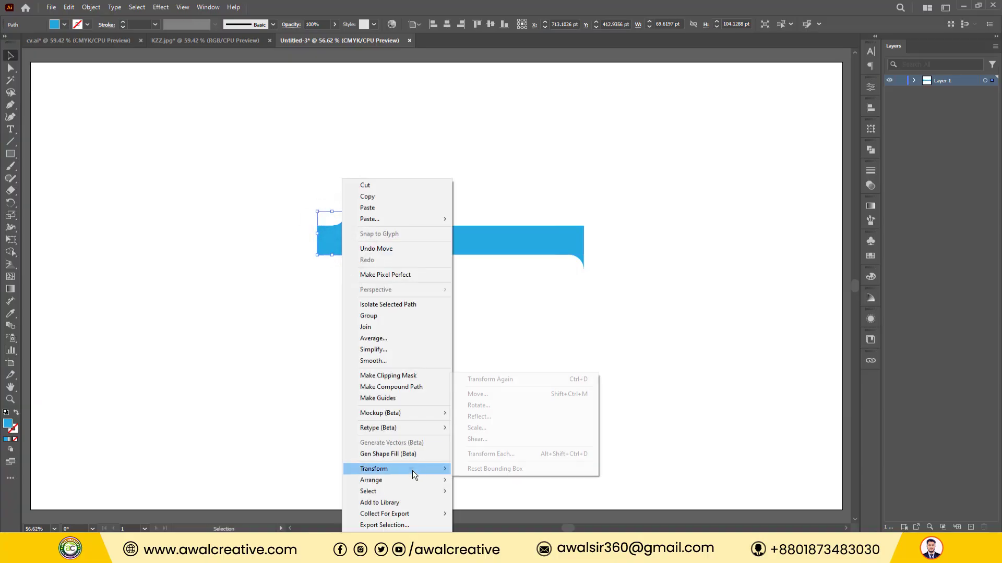
pyautogui.click(514, 417)
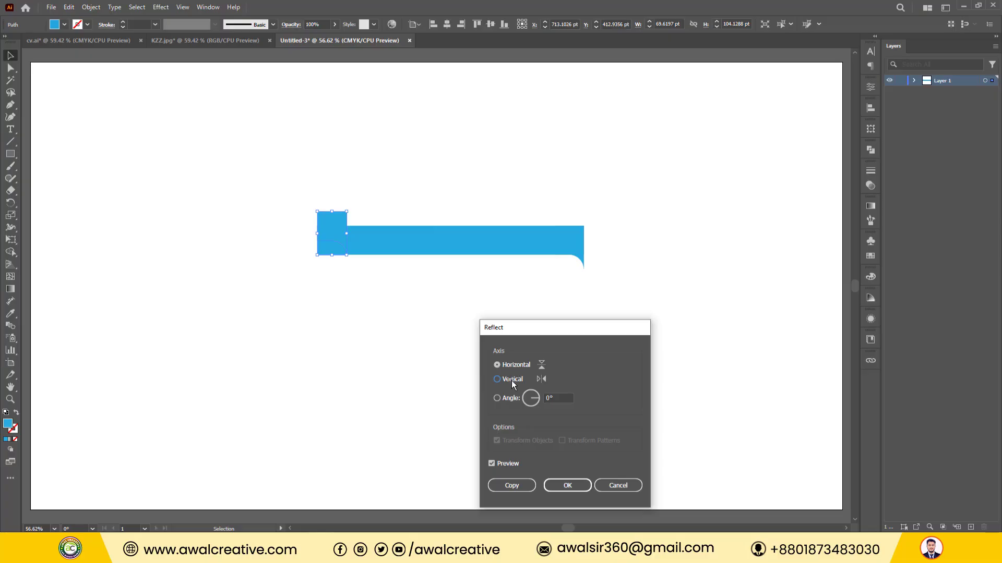
pyautogui.click(511, 380)
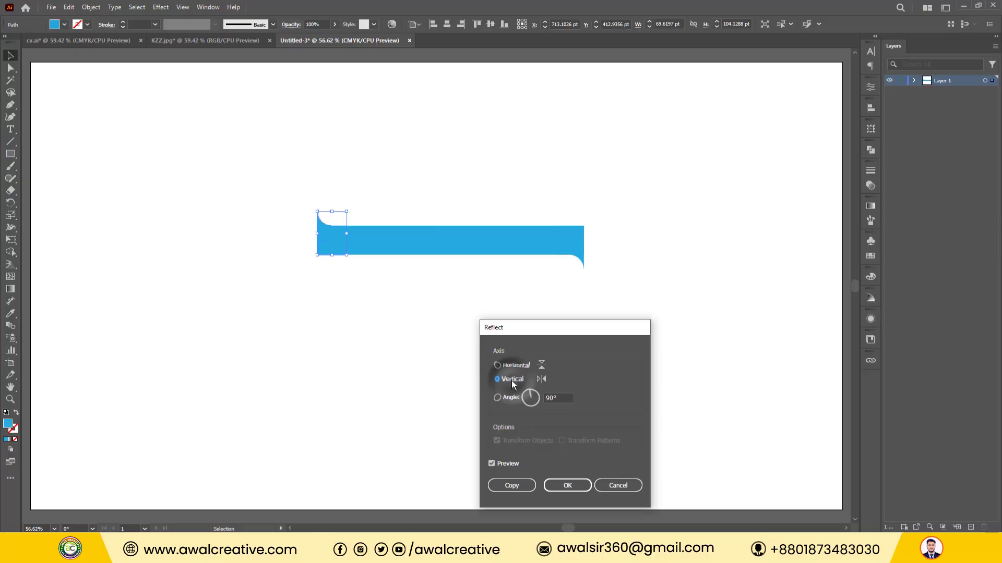
pyautogui.click(578, 486)
pyautogui.click(483, 347)
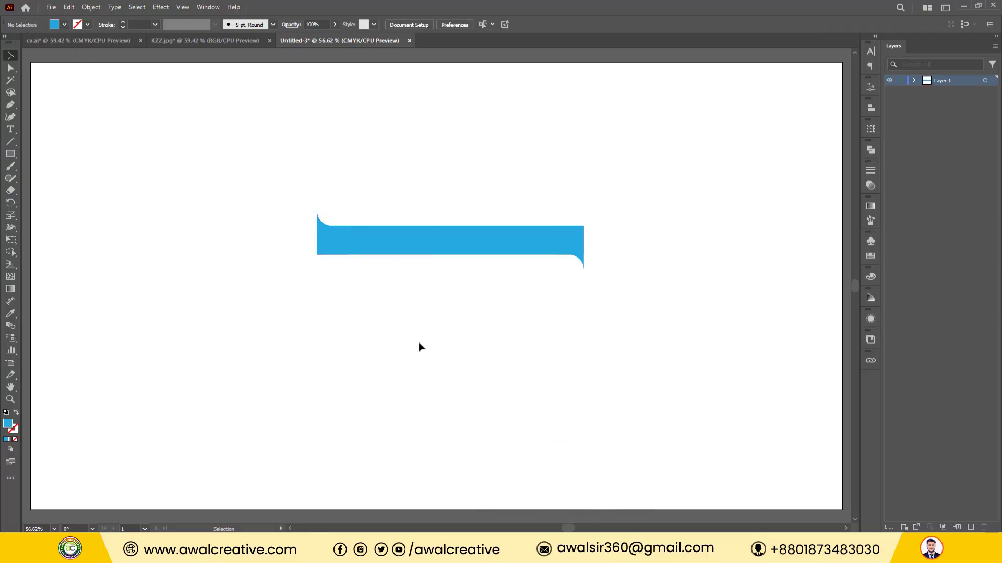
pyautogui.moveTo(285, 180); pyautogui.dragTo(616, 291)
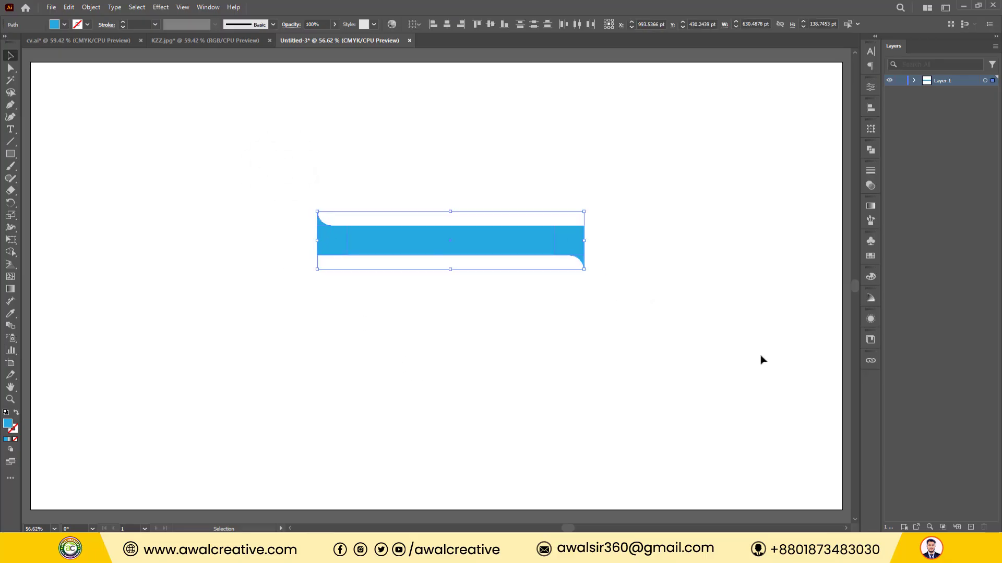
pyautogui.click(574, 356)
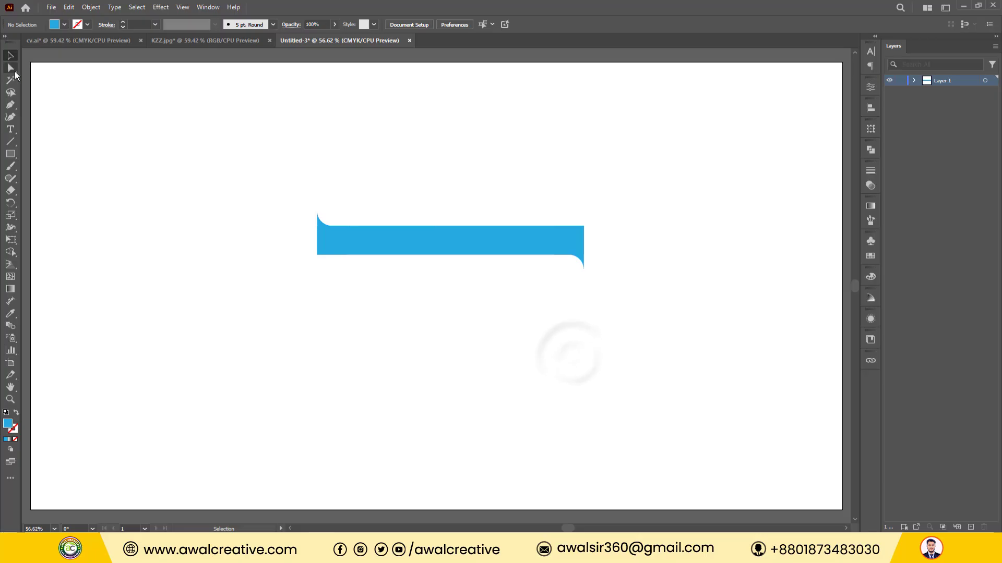
# Round the bar's lower-left and upper-right outer corners to a radius of about 49 pt.
pyautogui.press('a')
pyautogui.moveTo(290, 270); pyautogui.dragTo(334, 251)
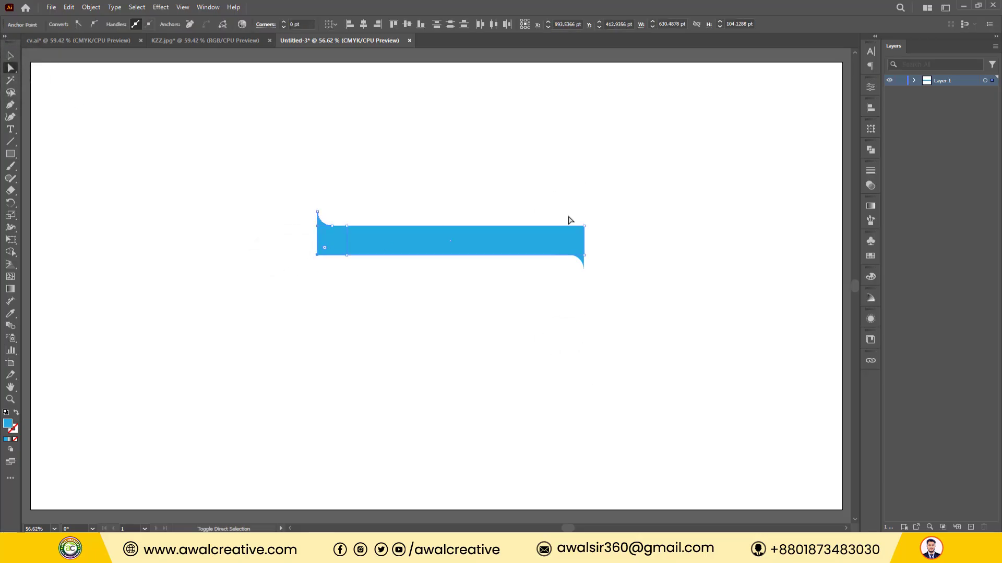
pyautogui.moveTo(570, 220); pyautogui.dragTo(553, 241)
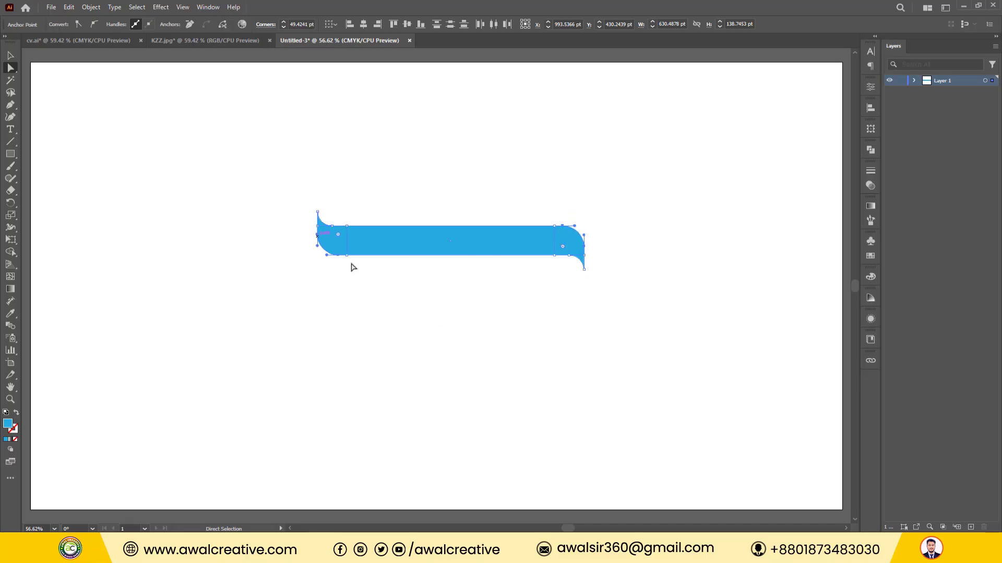
pyautogui.click(10, 55)
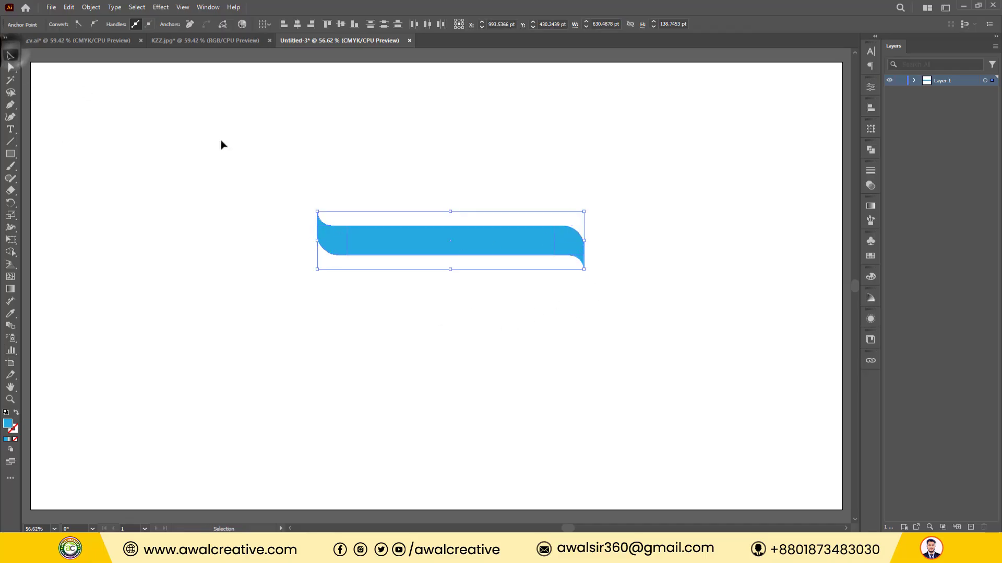
pyautogui.click(220, 140)
# Unite the bar and both curved corner pieces into a single shape with Pathfinder, then close the Pathfinder options.
pyautogui.moveTo(257, 159); pyautogui.dragTo(649, 313)
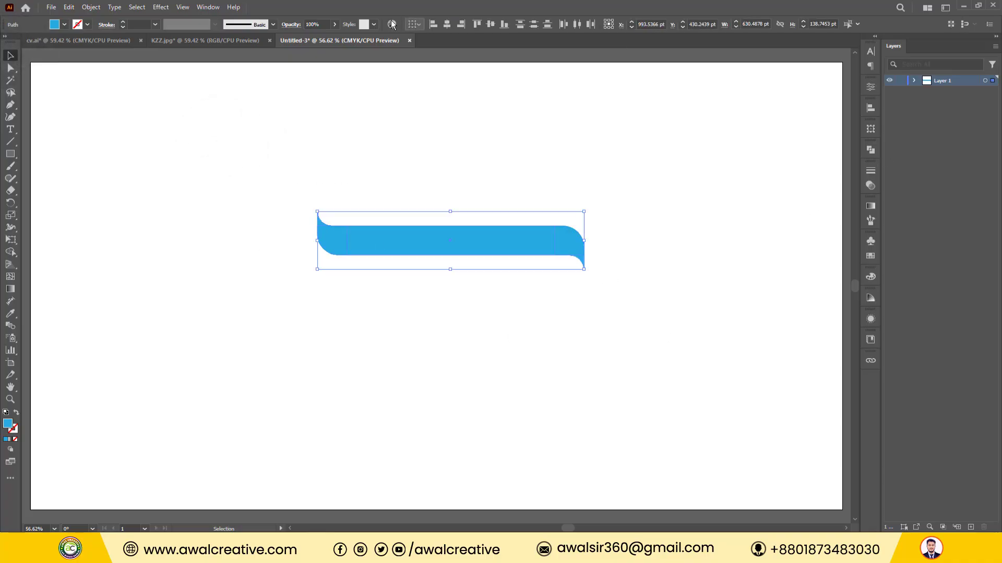
pyautogui.click(209, 6)
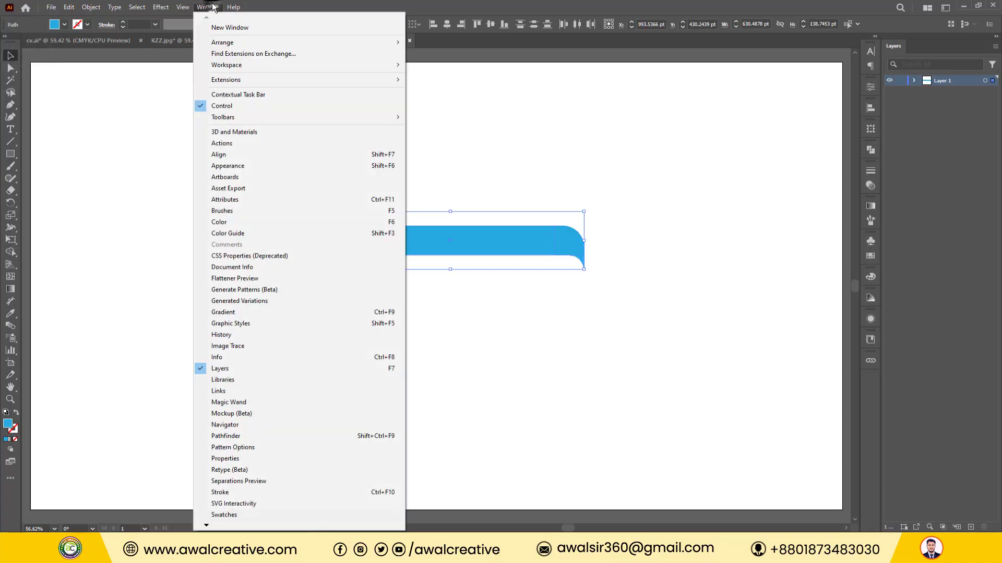
pyautogui.click(252, 437)
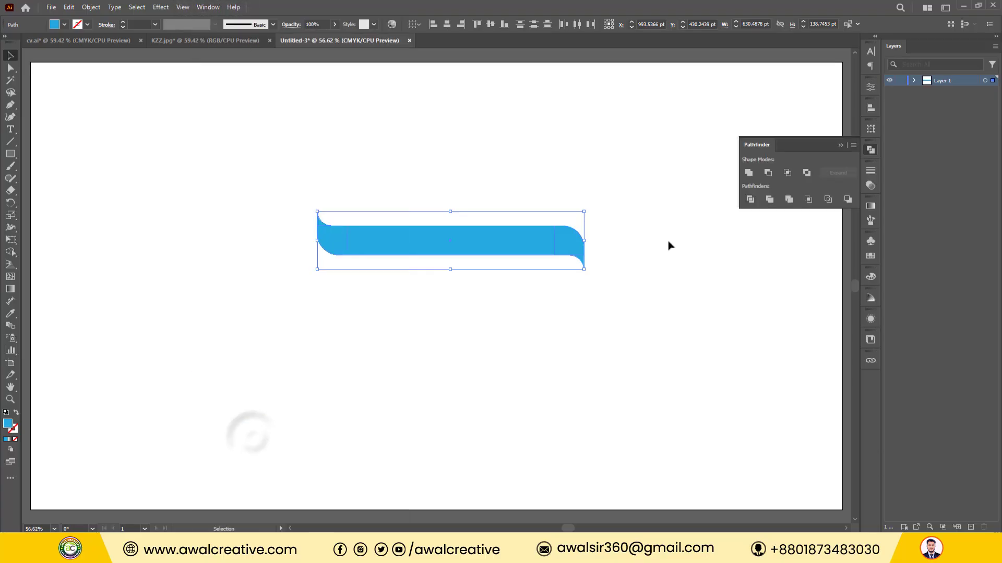
pyautogui.click(748, 174)
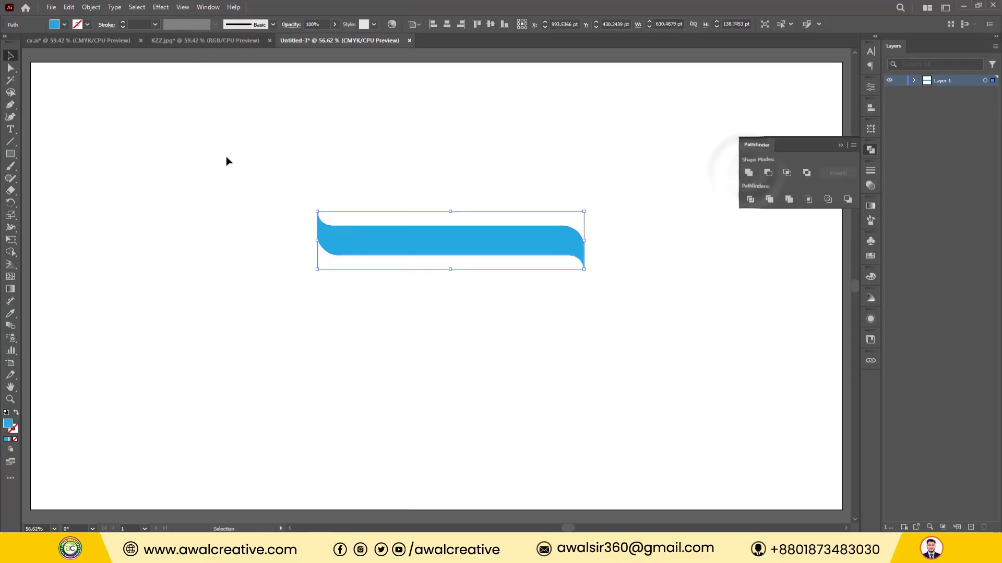
pyautogui.click(635, 316)
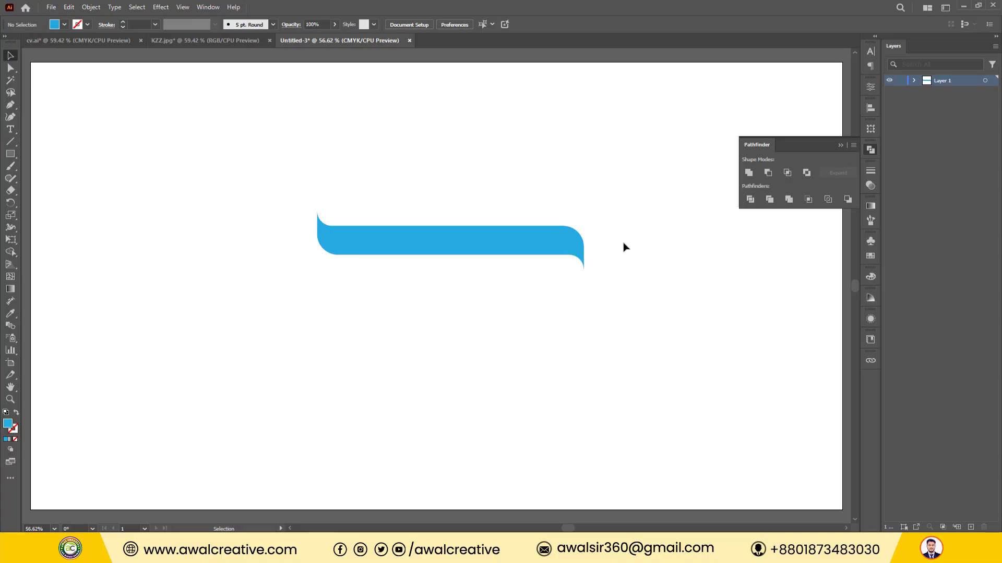
pyautogui.click(841, 145)
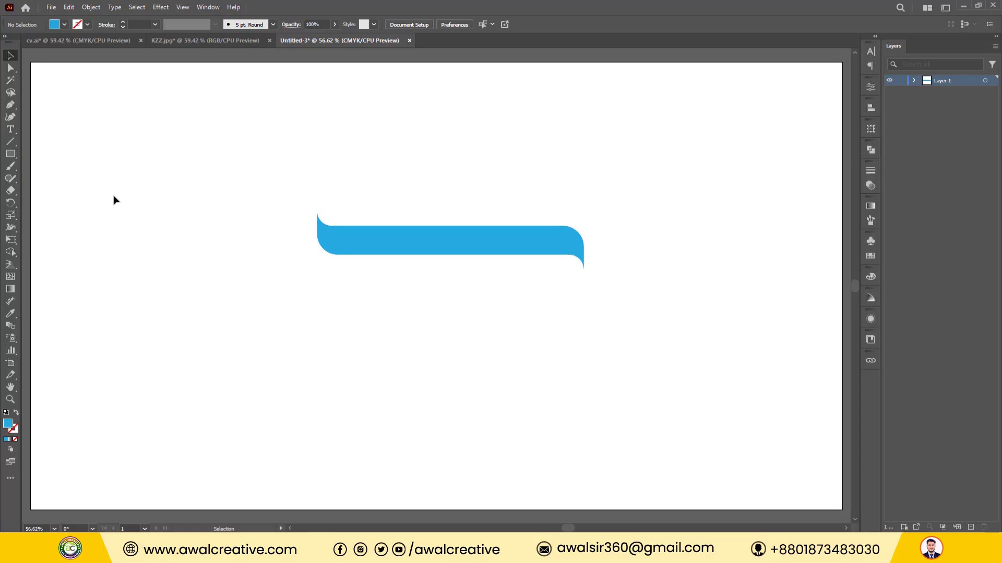
# Measure the bar's height with a temporary vertical line segment from its upper edge to its lower edge.
pyautogui.click(10, 401)
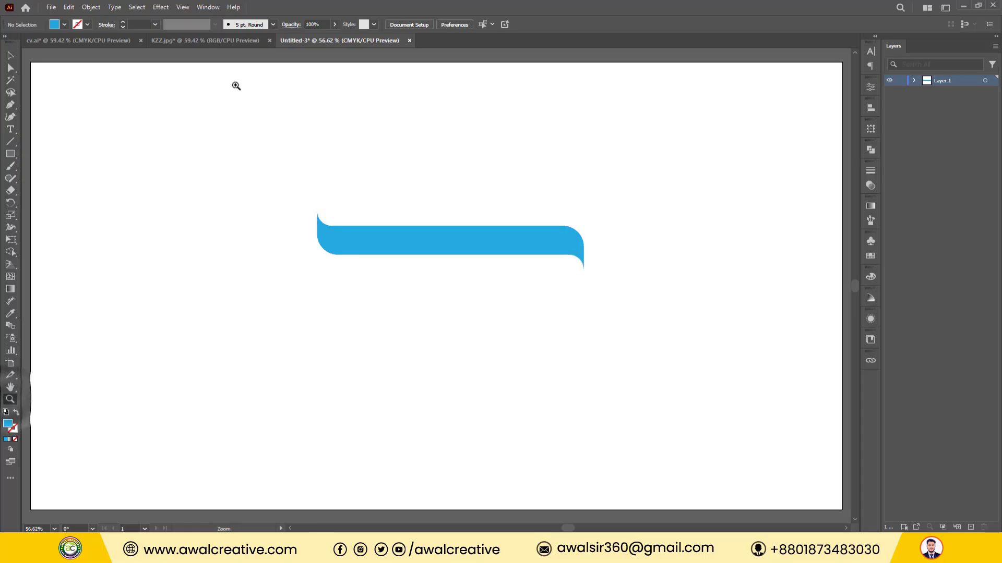
pyautogui.moveTo(232, 82); pyautogui.dragTo(671, 380)
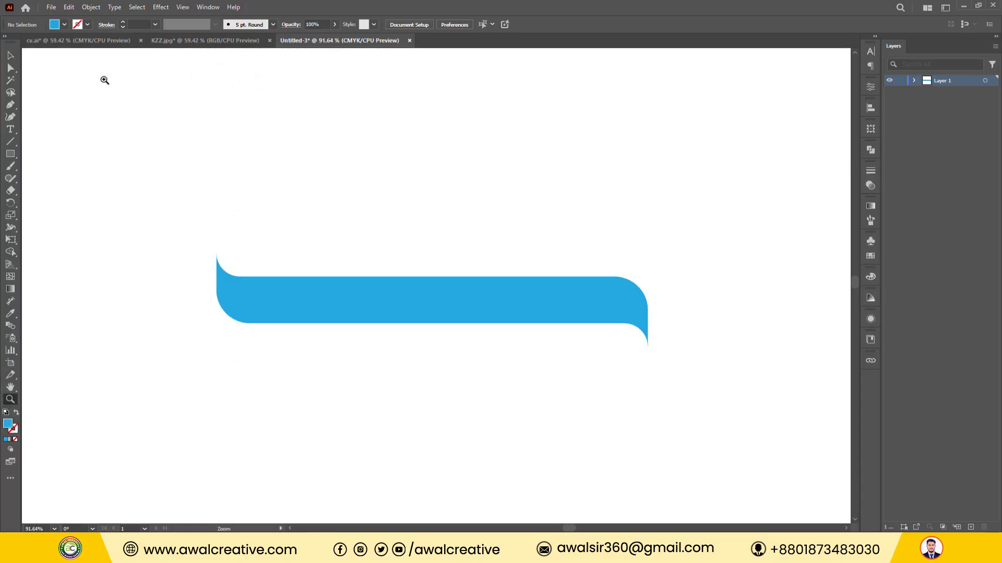
pyautogui.click(10, 56)
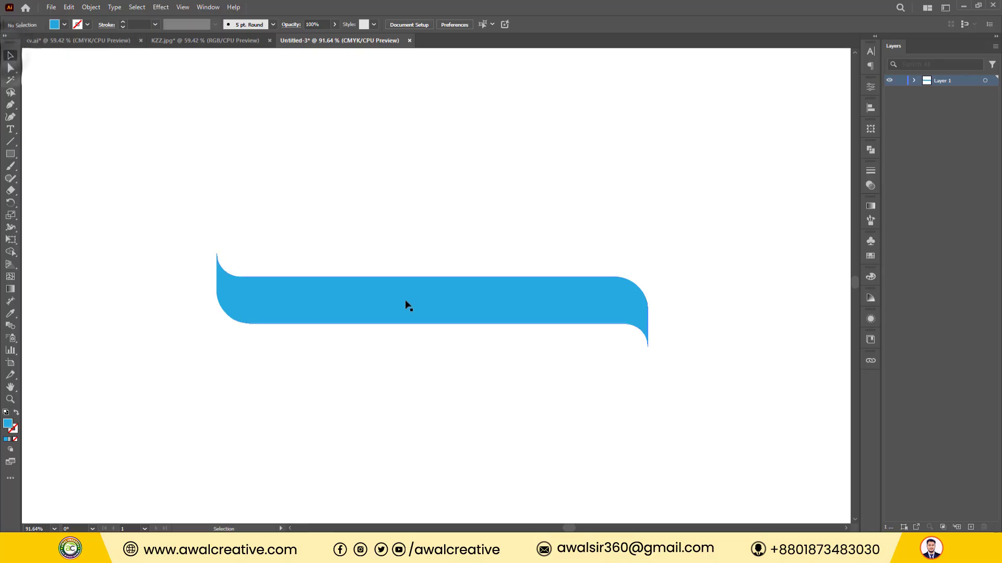
pyautogui.click(404, 297)
pyautogui.click(160, 132)
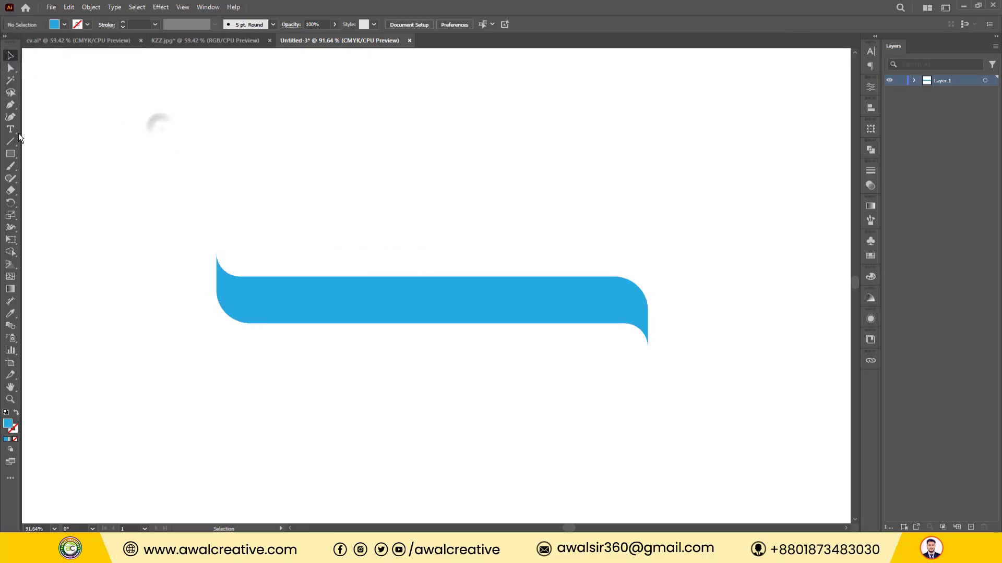
pyautogui.click(10, 142)
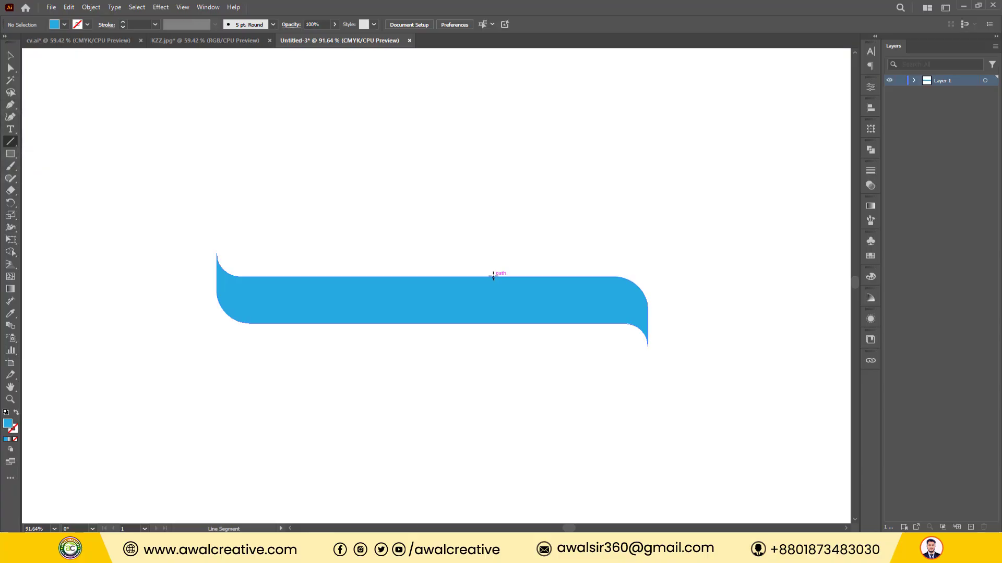
pyautogui.moveTo(493, 276); pyautogui.dragTo(493, 322)
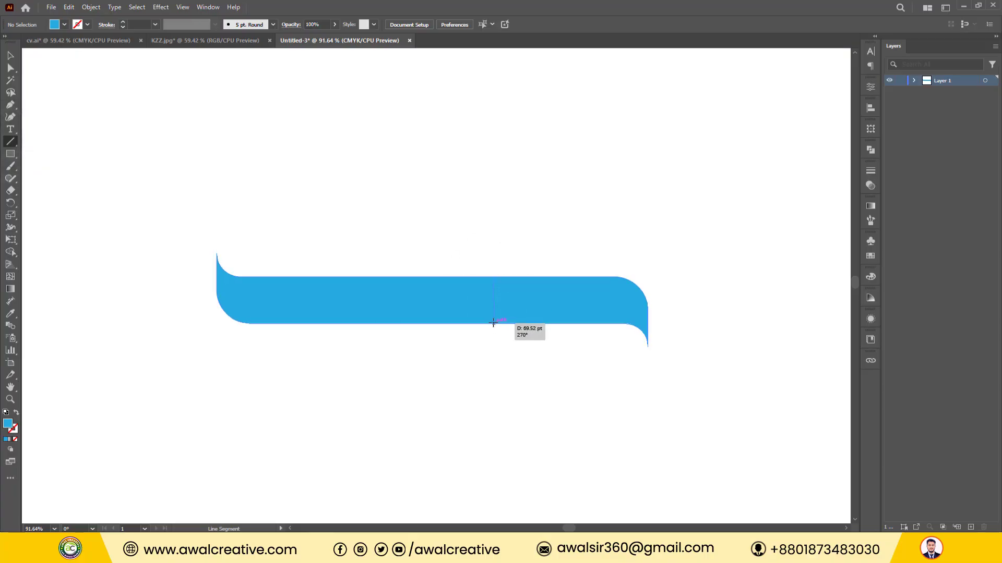
pyautogui.moveTo(493, 323); pyautogui.dragTo(493, 323)
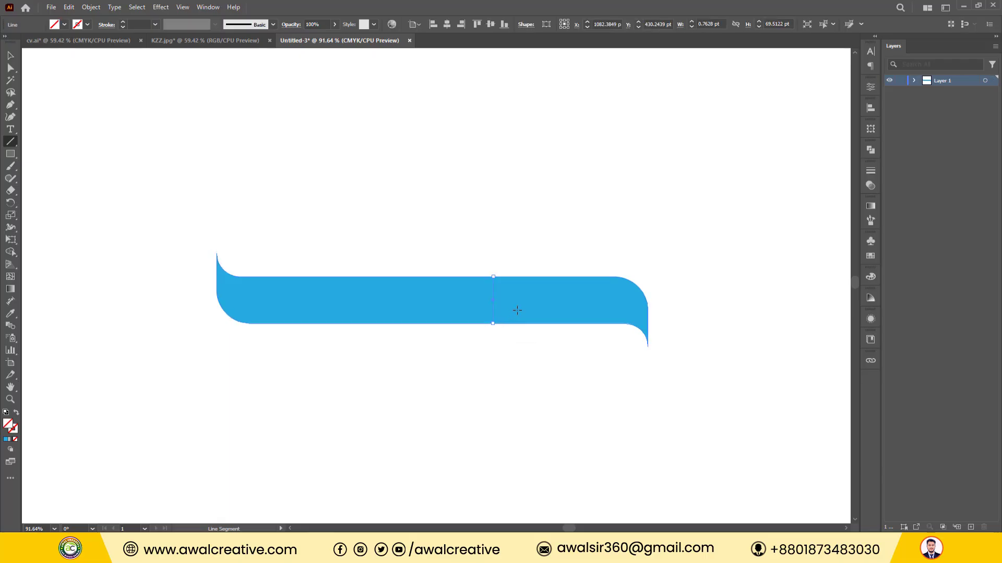
pyautogui.hotkey('ctrl', 'shift', 'a')
# Create a 68 × 68 pt square above the bar and give it the bar's blue fill.
pyautogui.click(10, 154)
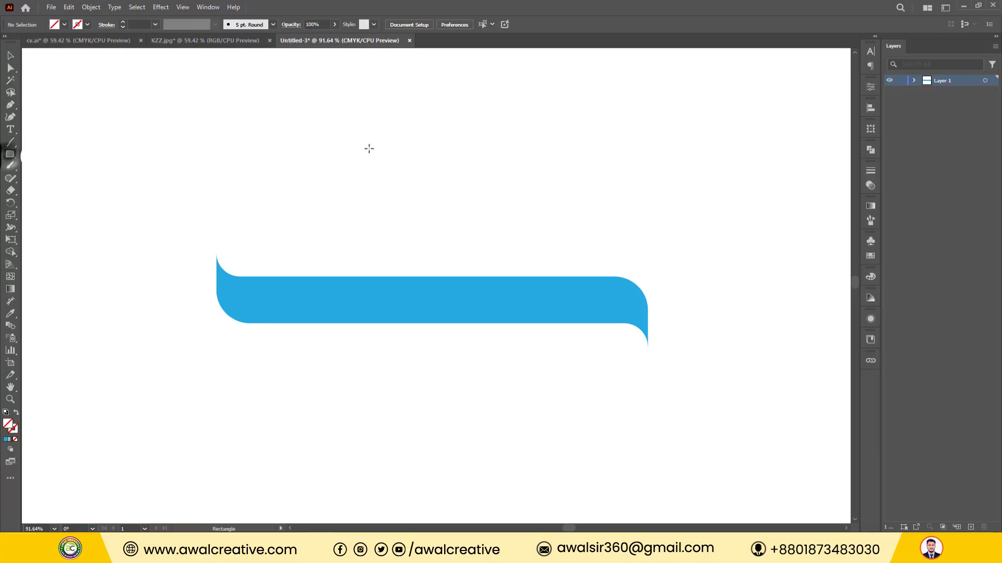
pyautogui.click(368, 148)
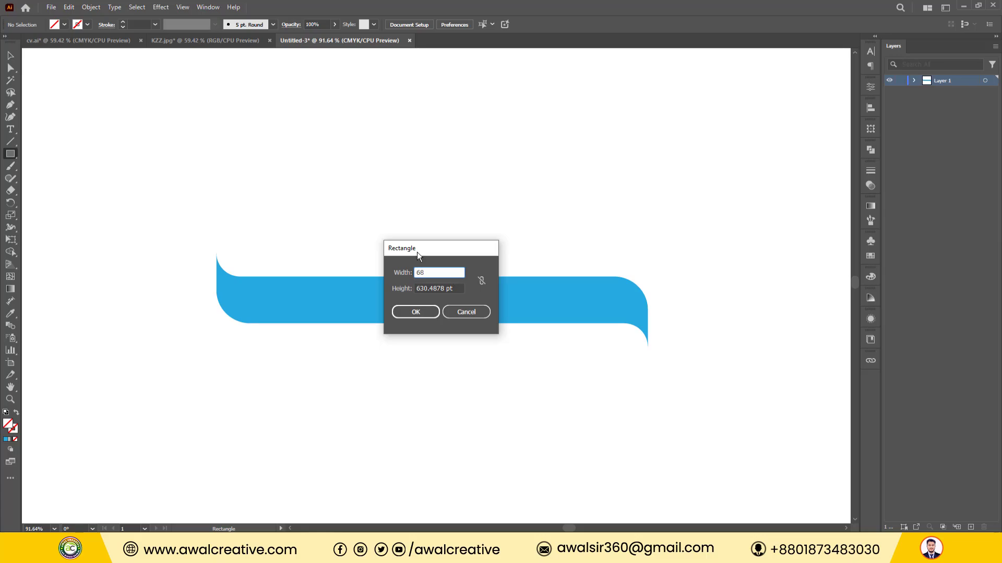
pyautogui.press('Tab')
pyautogui.write('8')
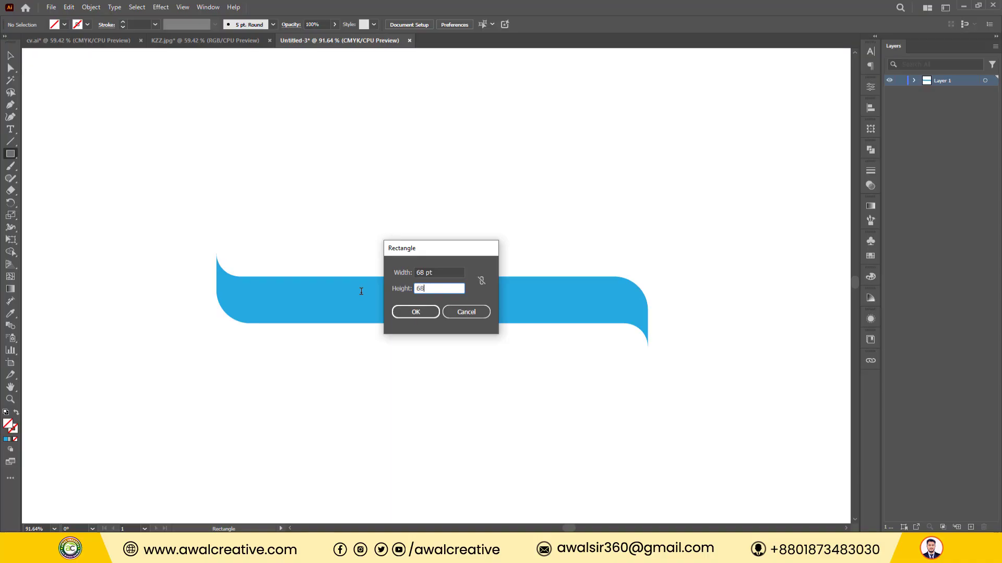
pyautogui.click(416, 310)
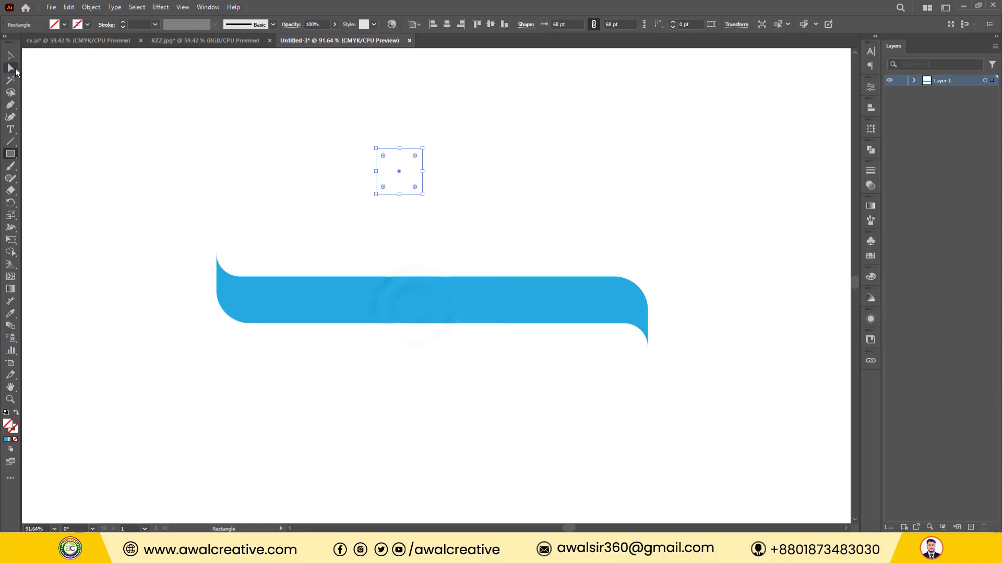
pyautogui.click(11, 313)
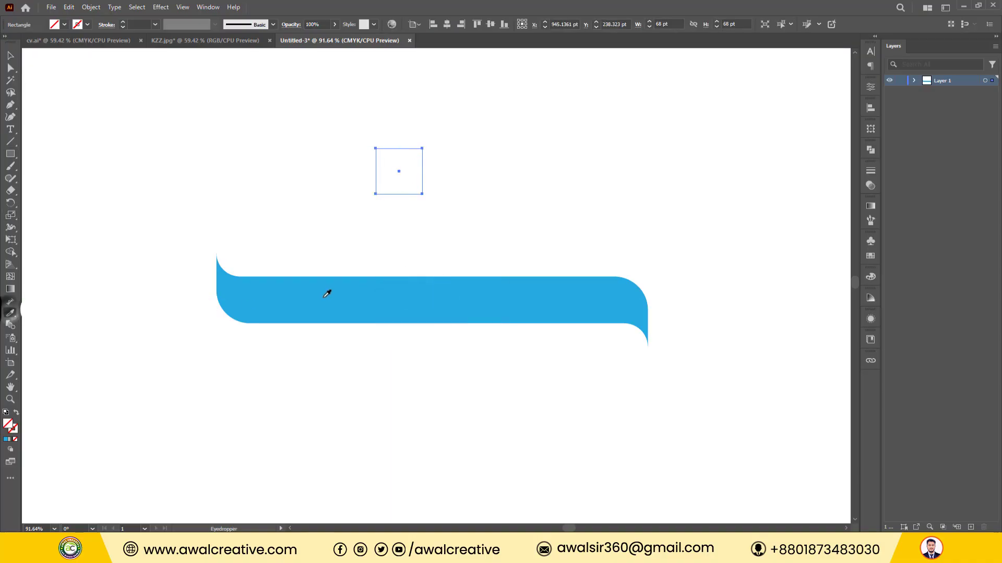
pyautogui.click(327, 292)
# Fully round the square's two left corners and place it on top of the bar's left end, flush with its outer edge.
pyautogui.click(10, 57)
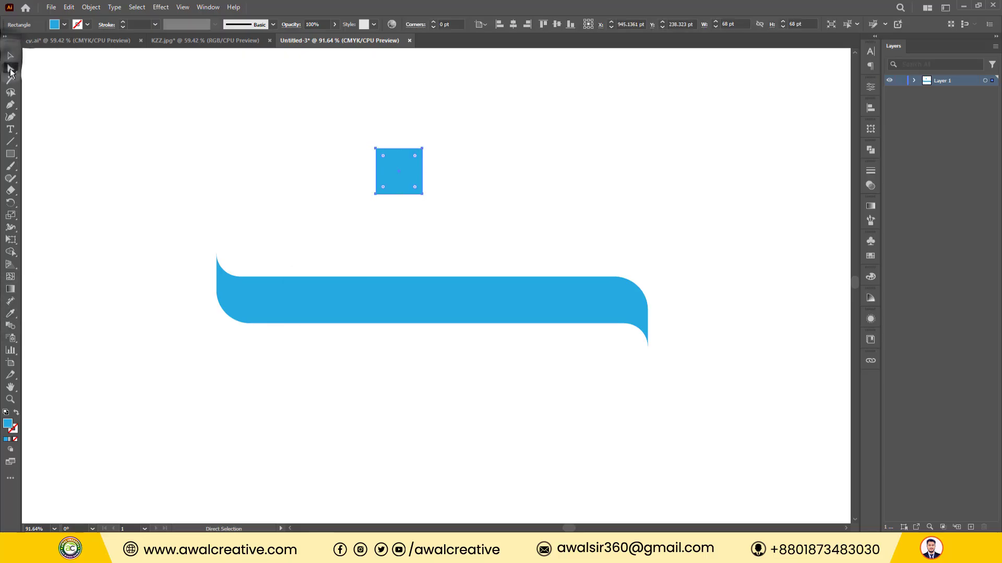
pyautogui.click(10, 67)
pyautogui.moveTo(347, 118); pyautogui.dragTo(398, 199)
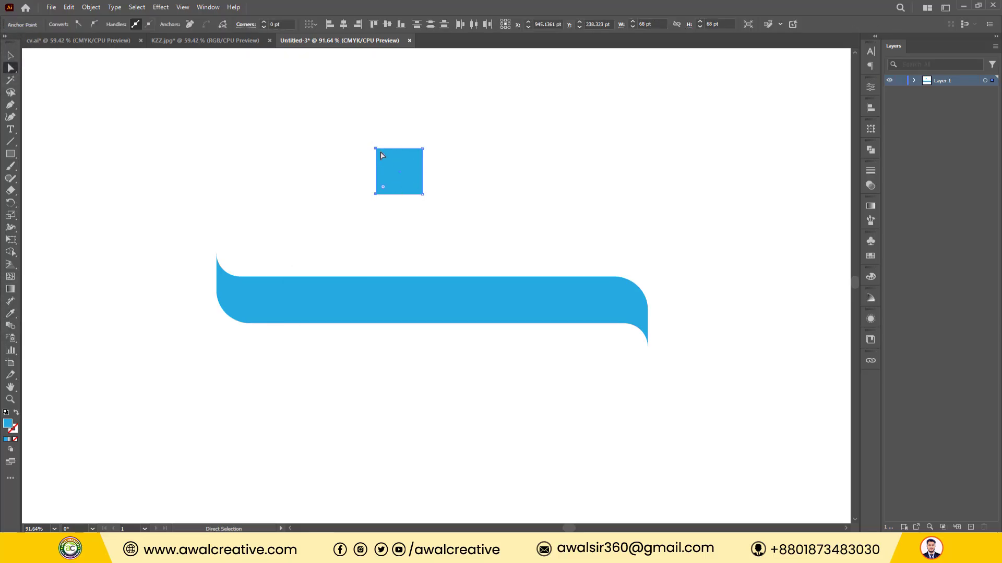
pyautogui.moveTo(383, 157); pyautogui.dragTo(527, 157)
pyautogui.click(10, 56)
pyautogui.click(191, 113)
pyautogui.moveTo(408, 162); pyautogui.dragTo(249, 245)
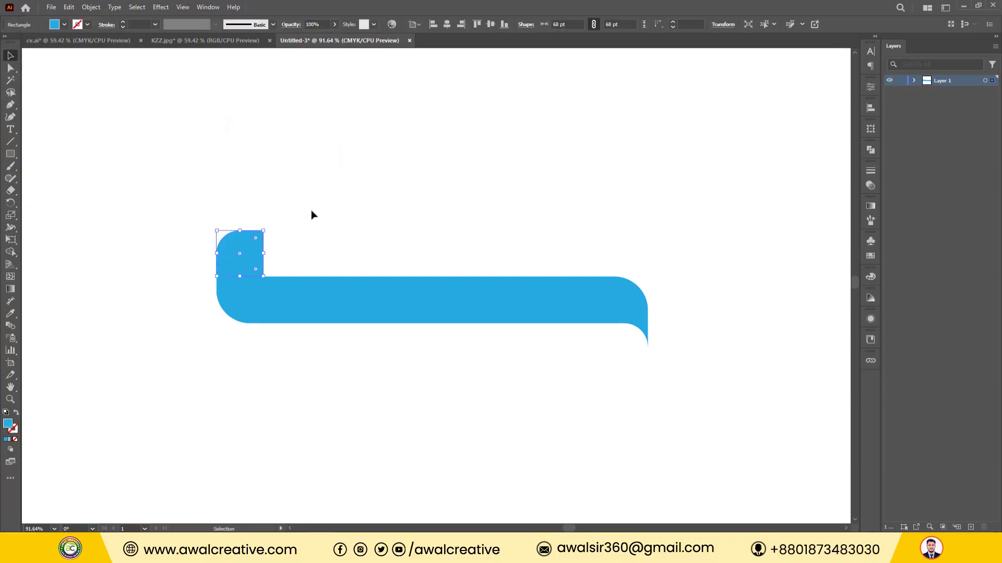
pyautogui.click(311, 214)
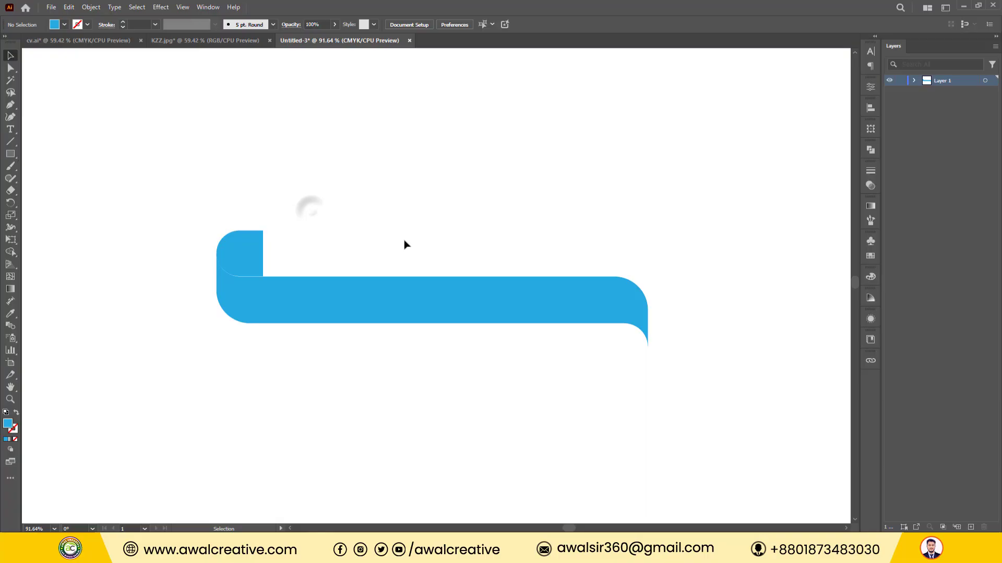
# Switch to outline mode and magnify the joint between the rounded piece and the bar's left end.
pyautogui.click(11, 400)
pyautogui.moveTo(147, 203); pyautogui.dragTo(317, 352)
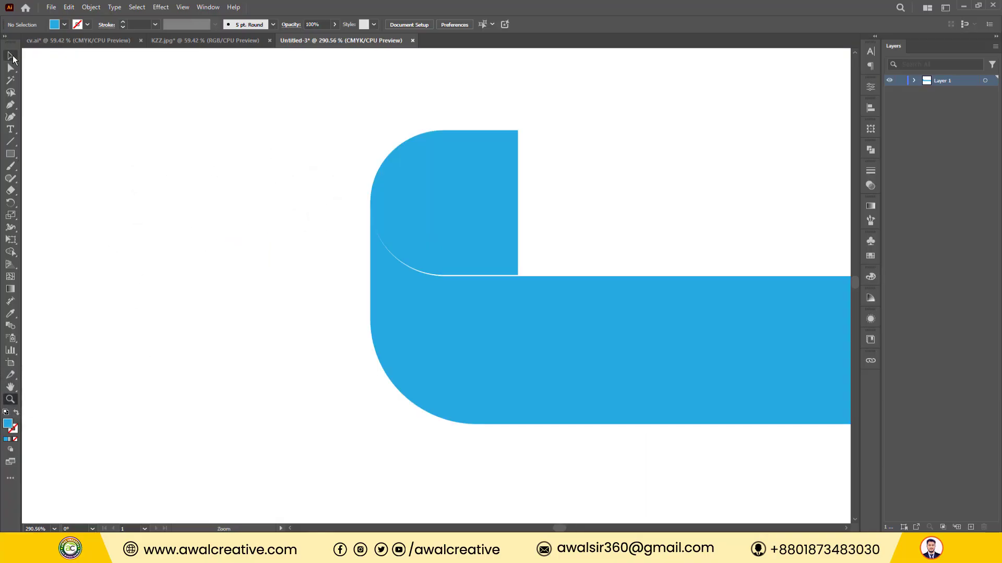
pyautogui.click(11, 56)
pyautogui.hotkey('ctrl', 'y')
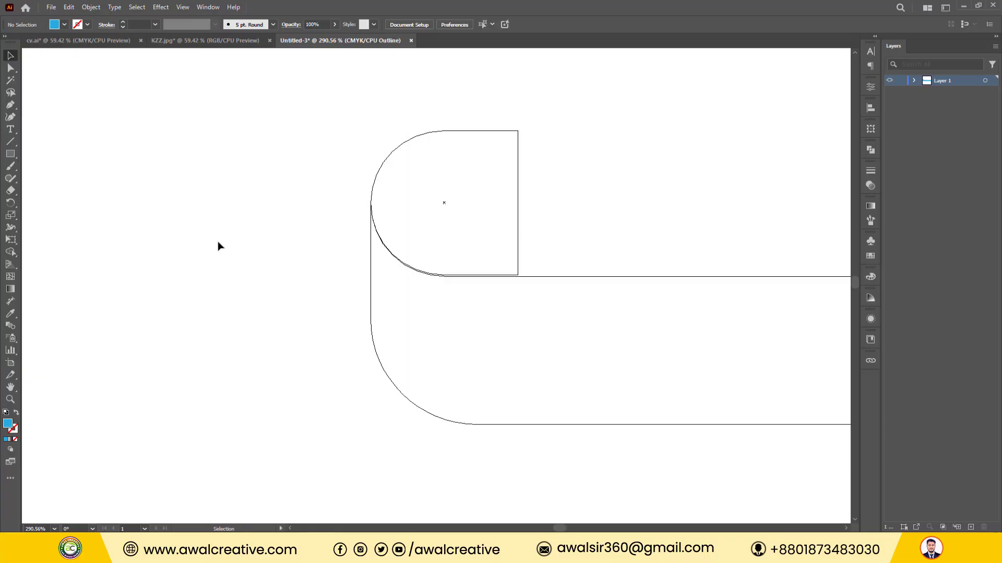
pyautogui.click(8, 400)
pyautogui.moveTo(328, 71); pyautogui.dragTo(539, 295)
pyautogui.scroll(-2, 468, 315)
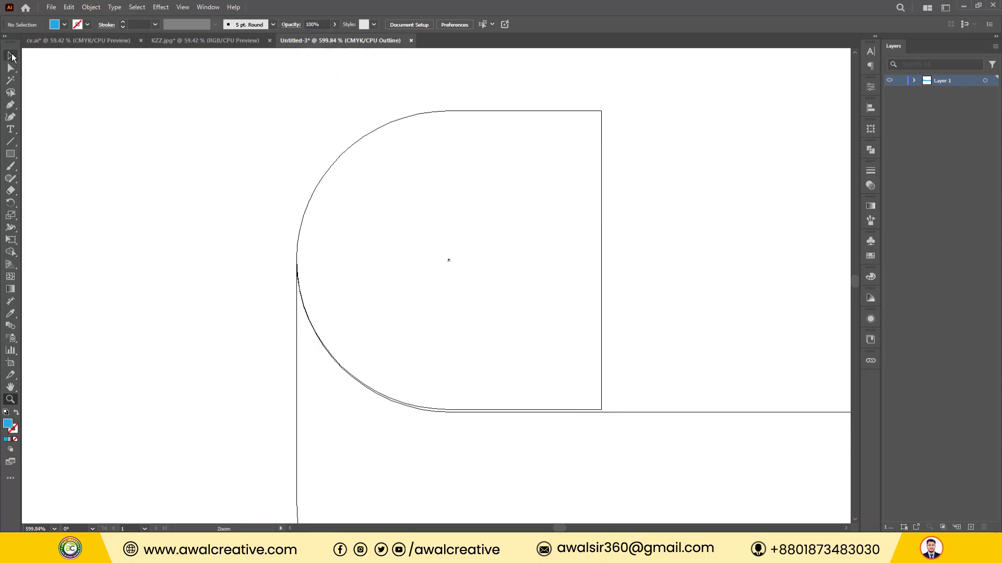
# Try to move the rounded piece slightly down so its base meets the bar's upper edge.
pyautogui.click(11, 56)
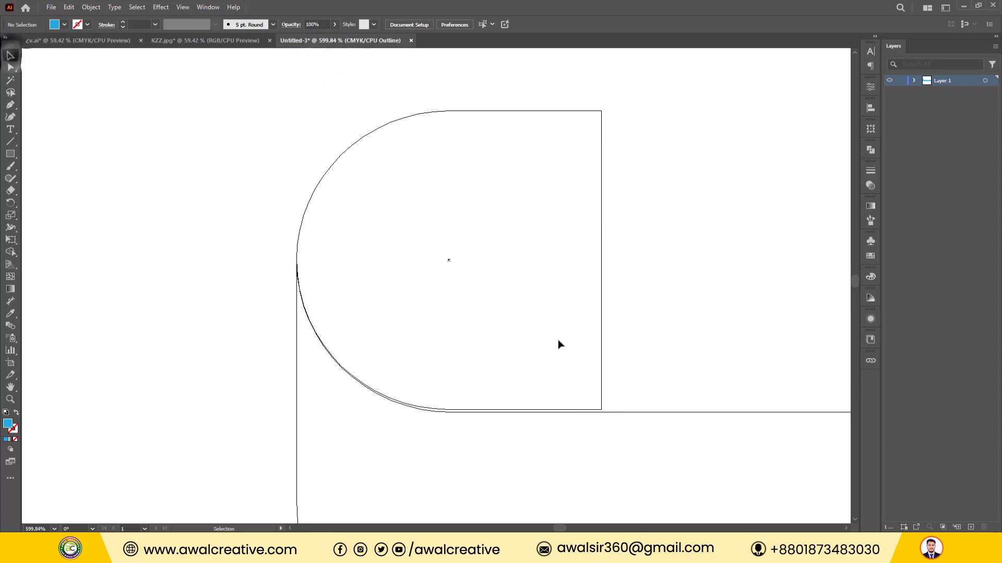
pyautogui.click(601, 346)
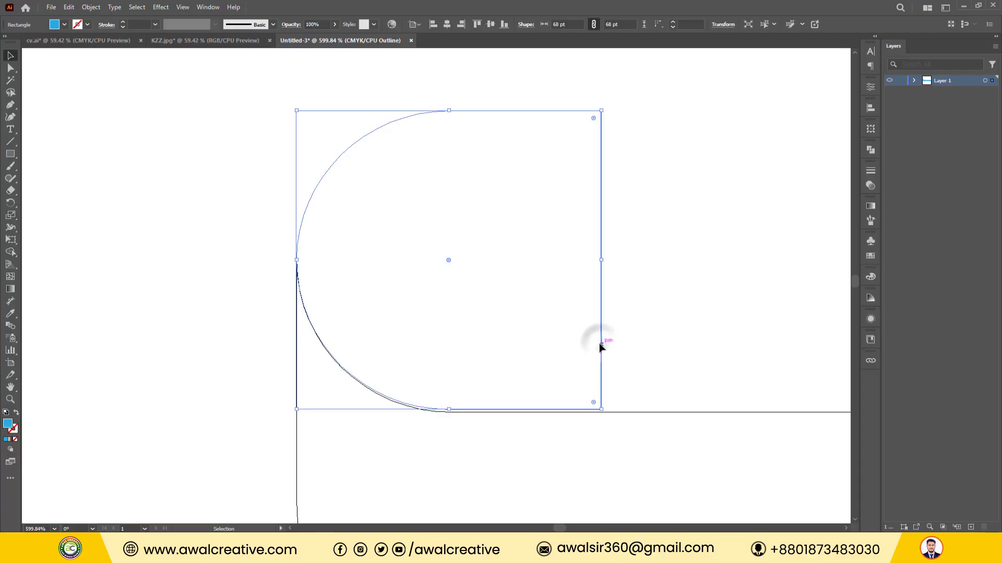
pyautogui.click(541, 412)
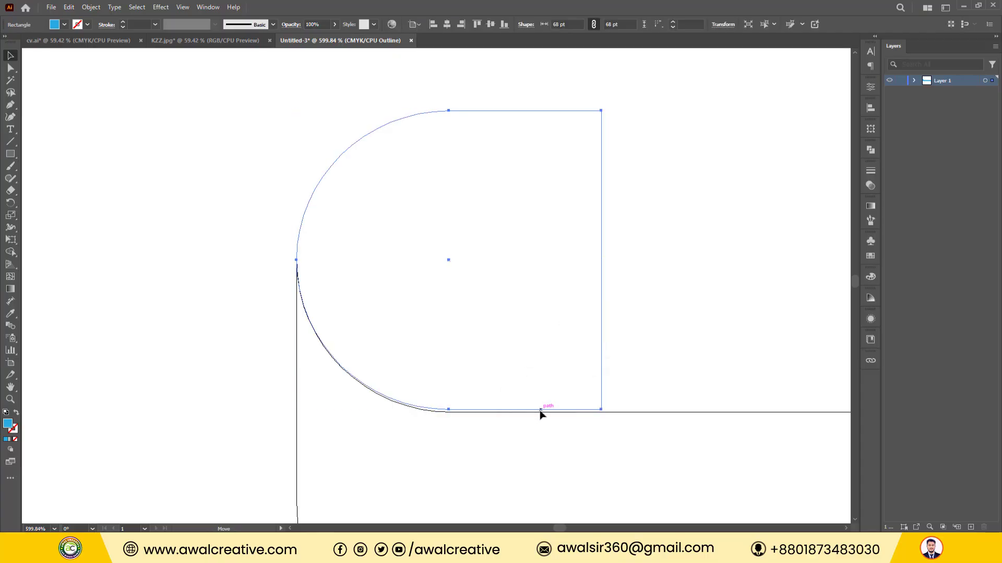
pyautogui.moveTo(540, 412); pyautogui.dragTo(539, 414)
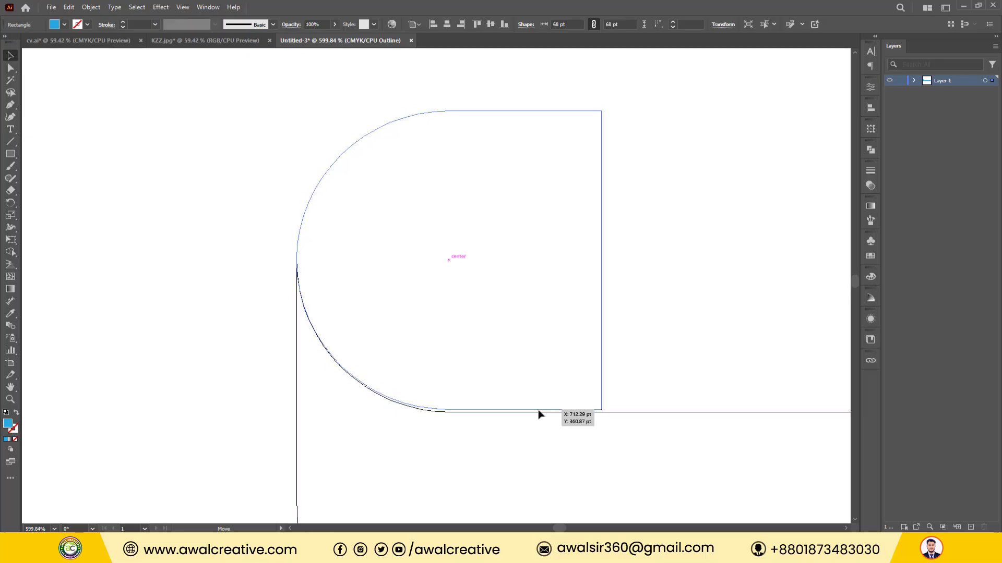
pyautogui.click(668, 358)
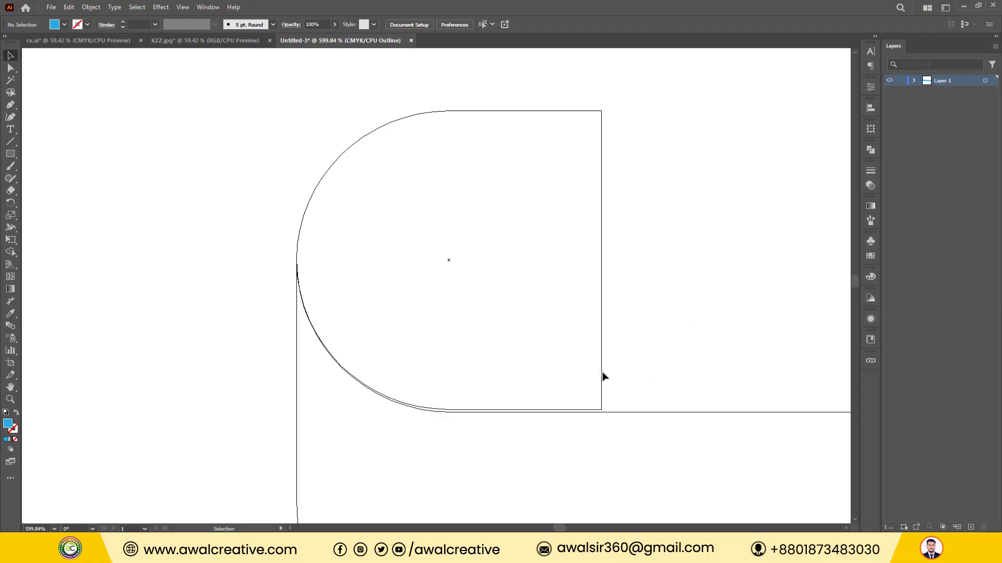
# Reposition the rounded piece so its base rests on the bar's upper edge and its curved side is flush with the bar's left edge.
pyautogui.moveTo(600, 361); pyautogui.dragTo(647, 345)
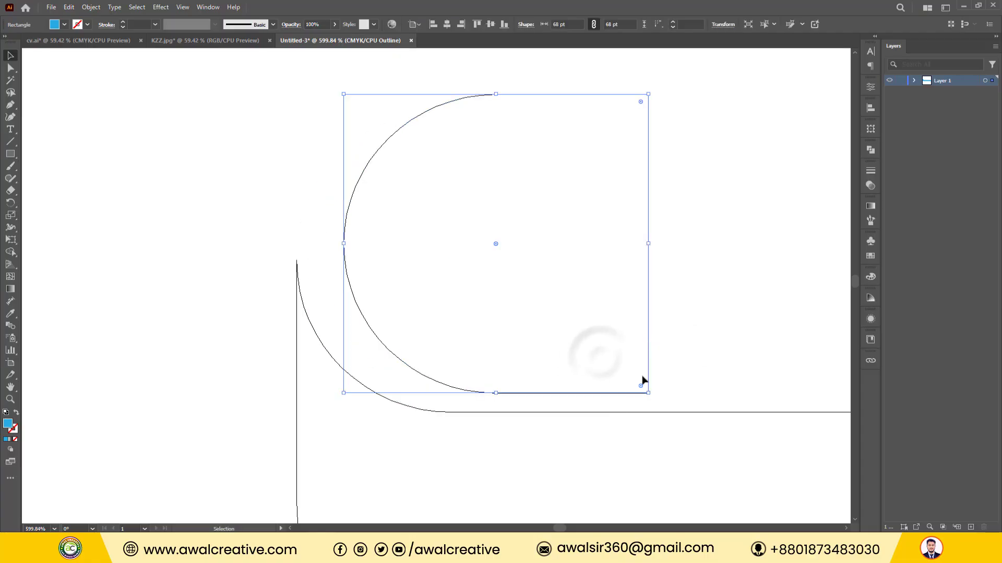
pyautogui.moveTo(599, 398); pyautogui.dragTo(571, 412)
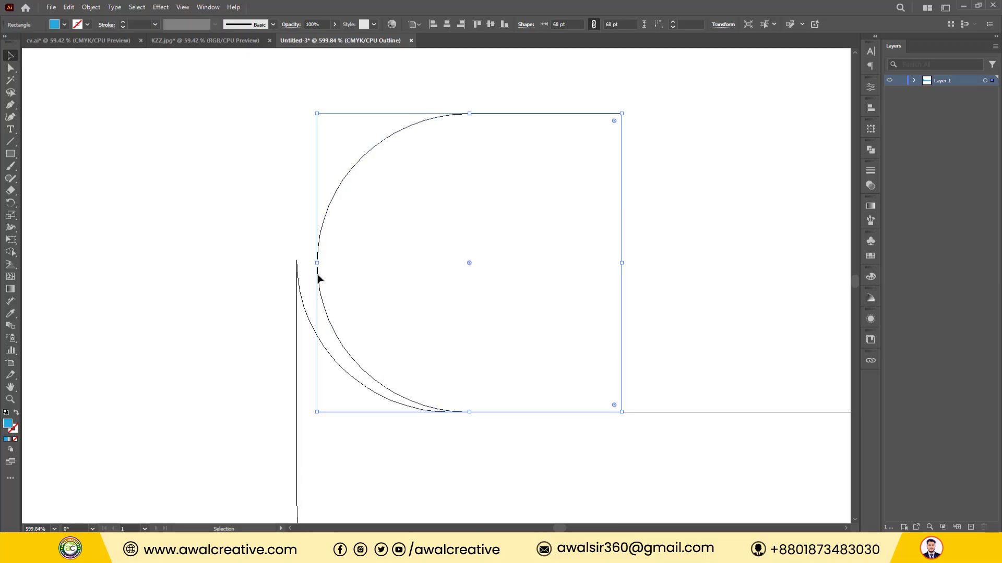
pyautogui.moveTo(316, 273); pyautogui.dragTo(297, 271)
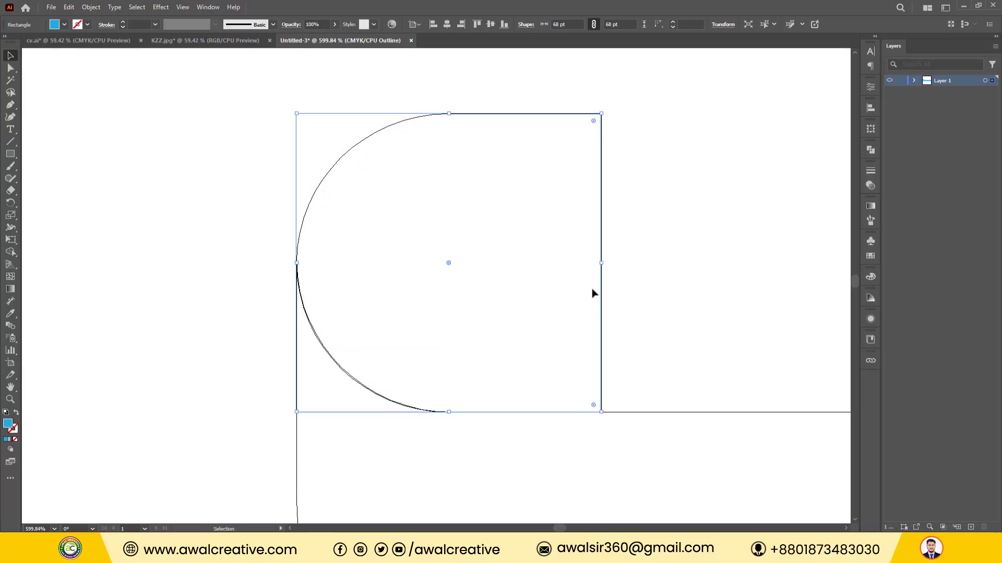
pyautogui.click(705, 286)
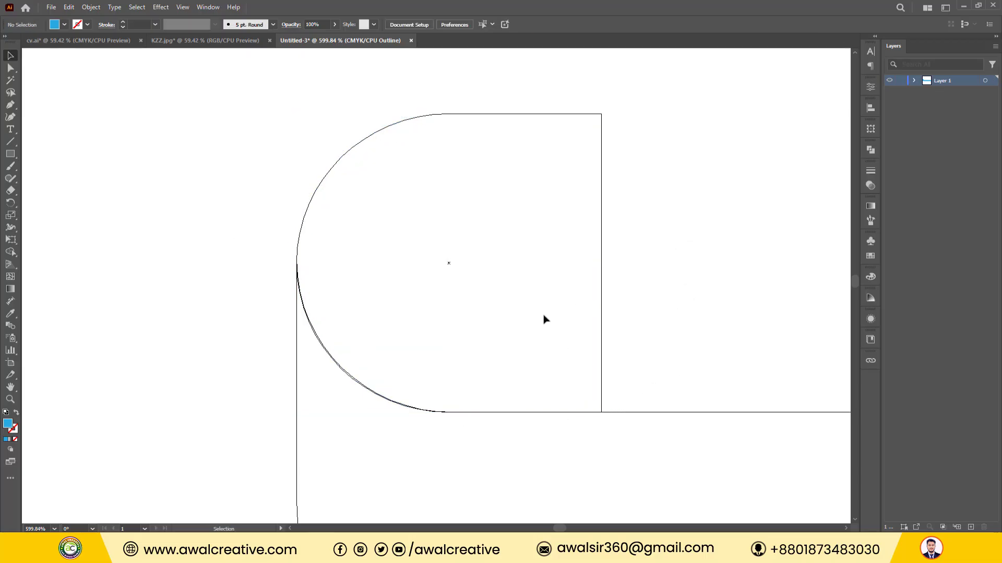
pyautogui.hotkey('ctrl', '0')
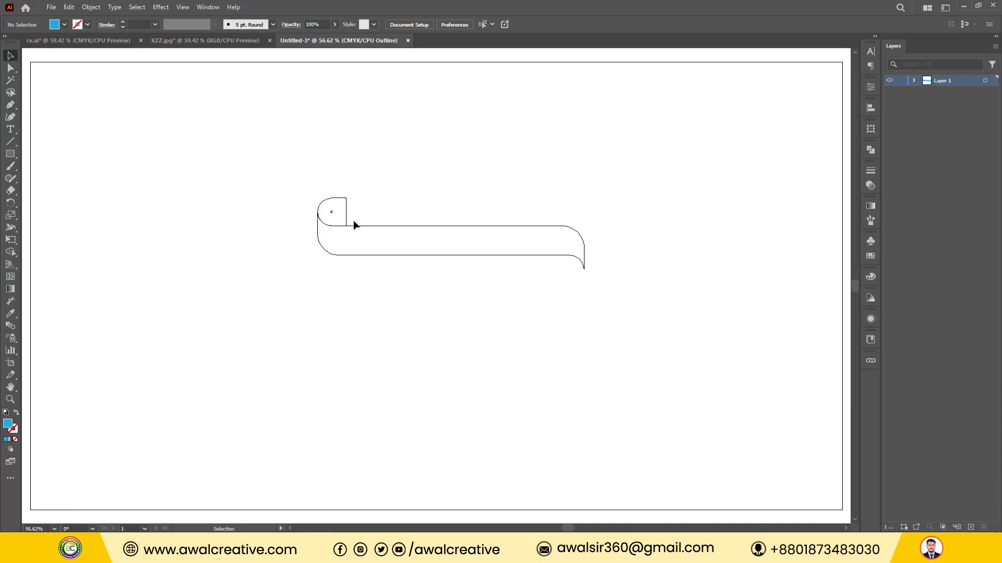
# Copy the rounded piece to above the bar's right end and reflect the copy so its curve faces right.
pyautogui.click(342, 180)
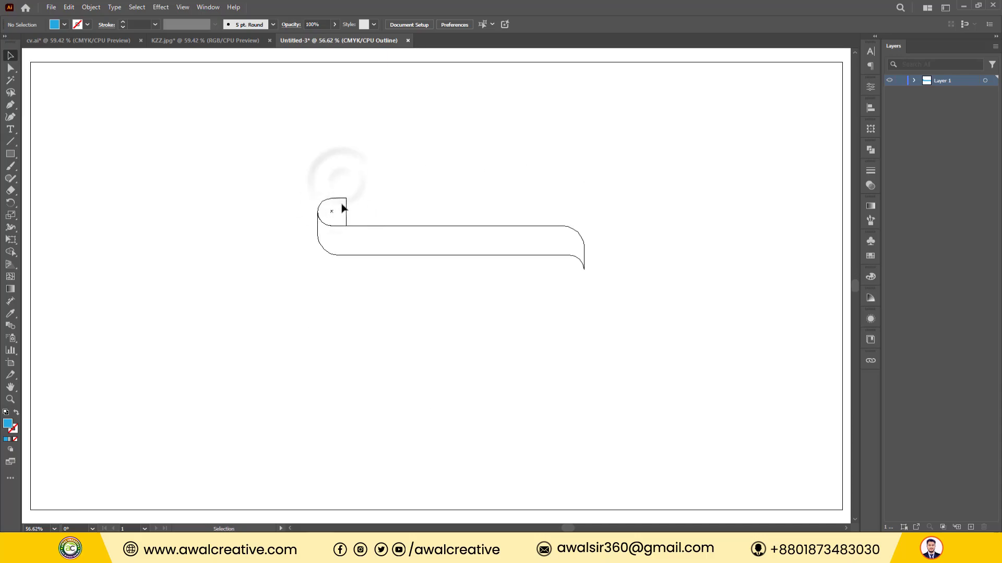
pyautogui.moveTo(349, 208); pyautogui.dragTo(546, 209)
pyautogui.rightClick(545, 208)
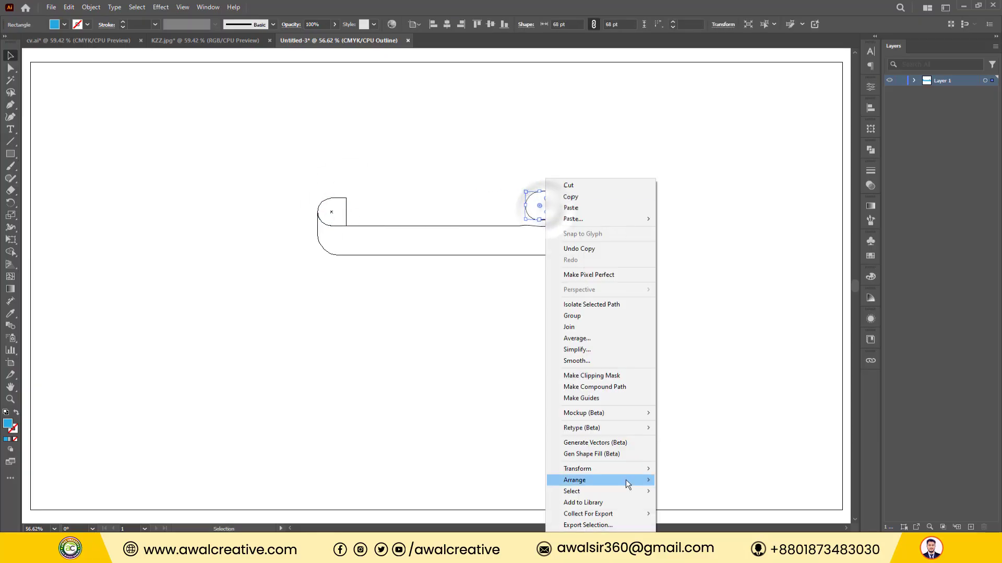
pyautogui.moveTo(650, 471)
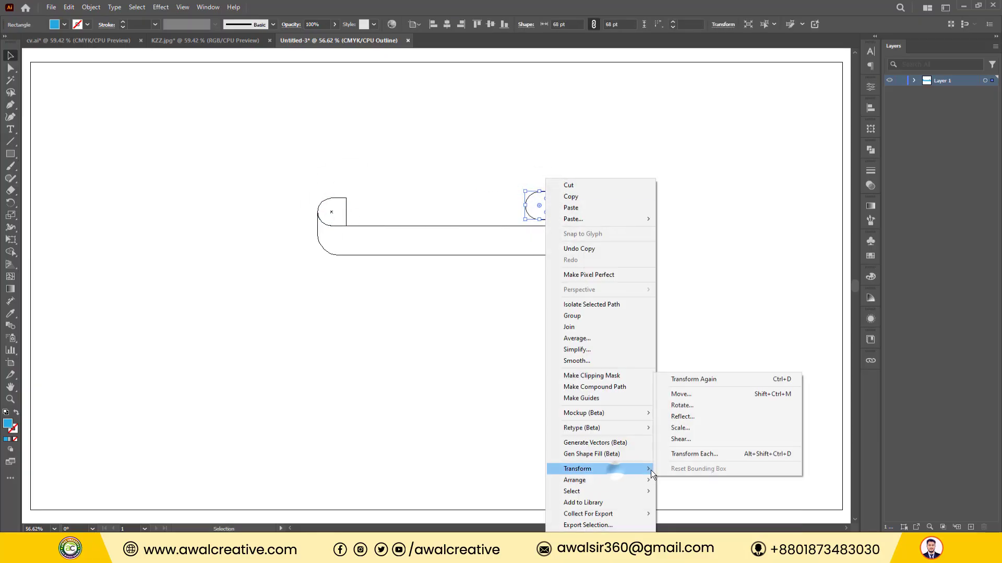
pyautogui.click(687, 419)
pyautogui.click(567, 485)
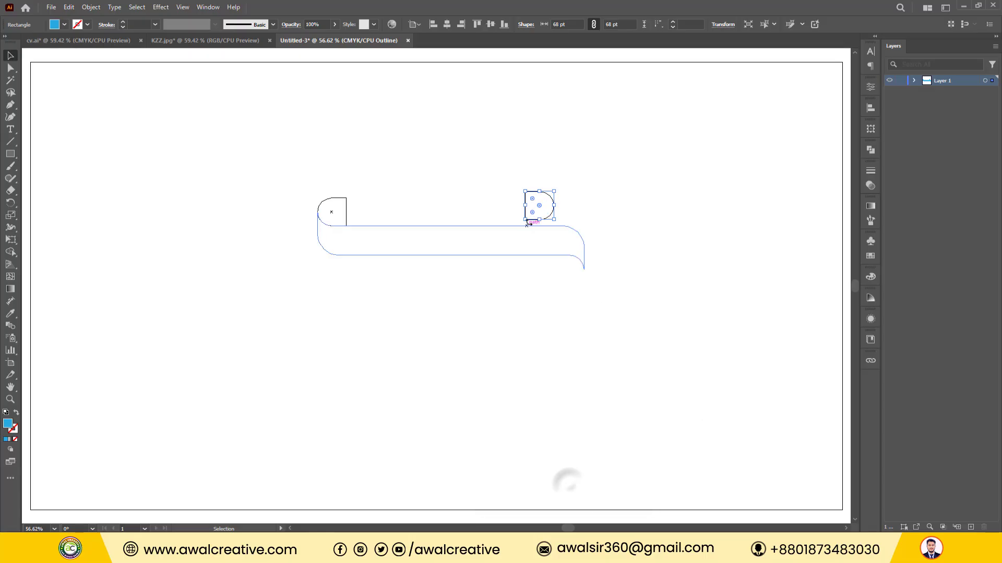
# Place the mirrored copy beneath the bar's right end, flush with its outer edge, and return to preview mode.
pyautogui.moveTo(550, 200); pyautogui.dragTo(582, 265)
pyautogui.click(670, 266)
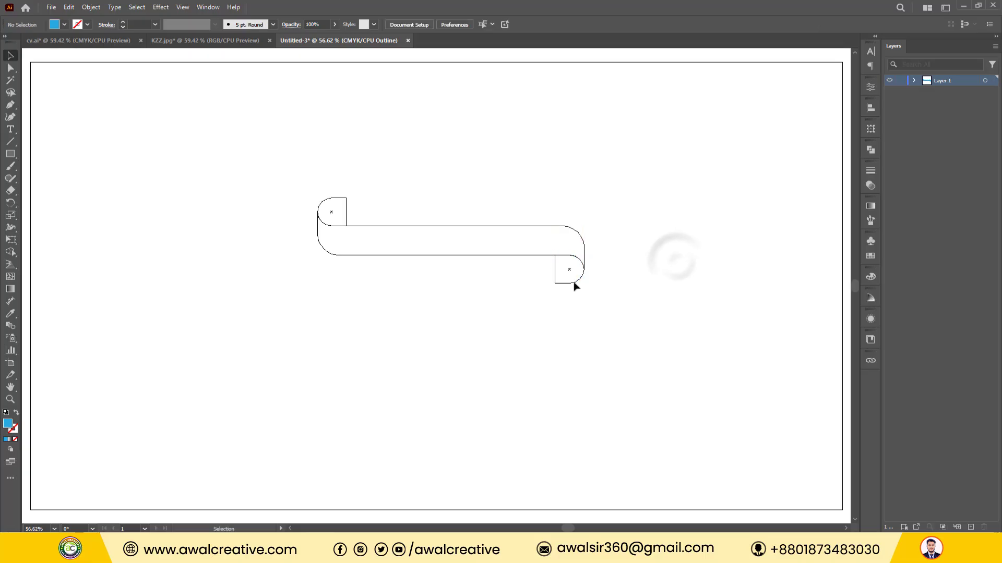
pyautogui.press('a')
pyautogui.moveTo(260, 170); pyautogui.dragTo(735, 402)
pyautogui.hotkey('ctrl', 'y')
pyautogui.click(710, 260)
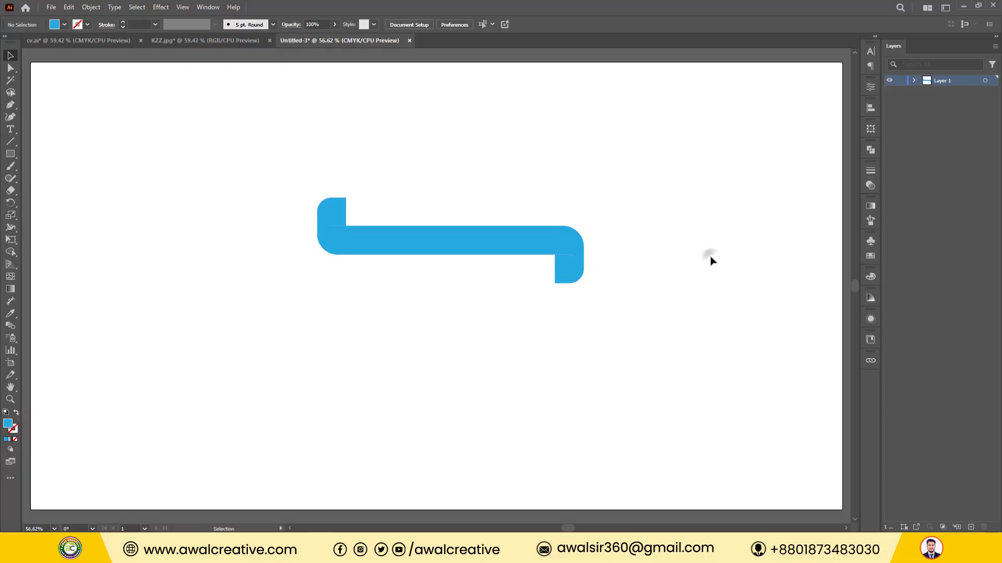
# Enlarge the lower rounded piece proportionally to close the gap under the bar, and check the joint at the left end.
pyautogui.press('v')
pyautogui.click(18, 400)
pyautogui.moveTo(550, 210); pyautogui.dragTo(624, 315)
pyautogui.moveTo(235, 172); pyautogui.dragTo(519, 405)
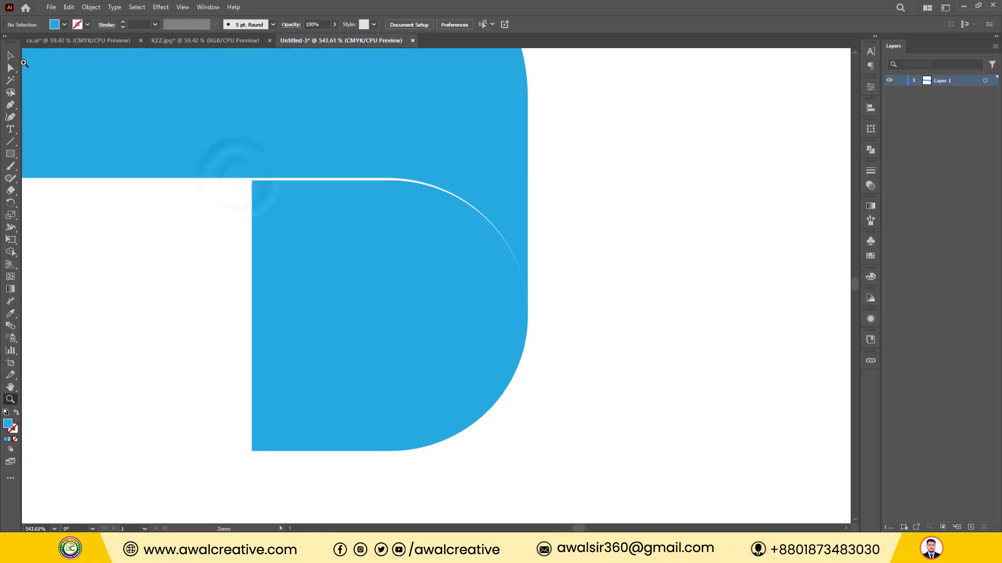
pyautogui.click(9, 55)
pyautogui.click(355, 289)
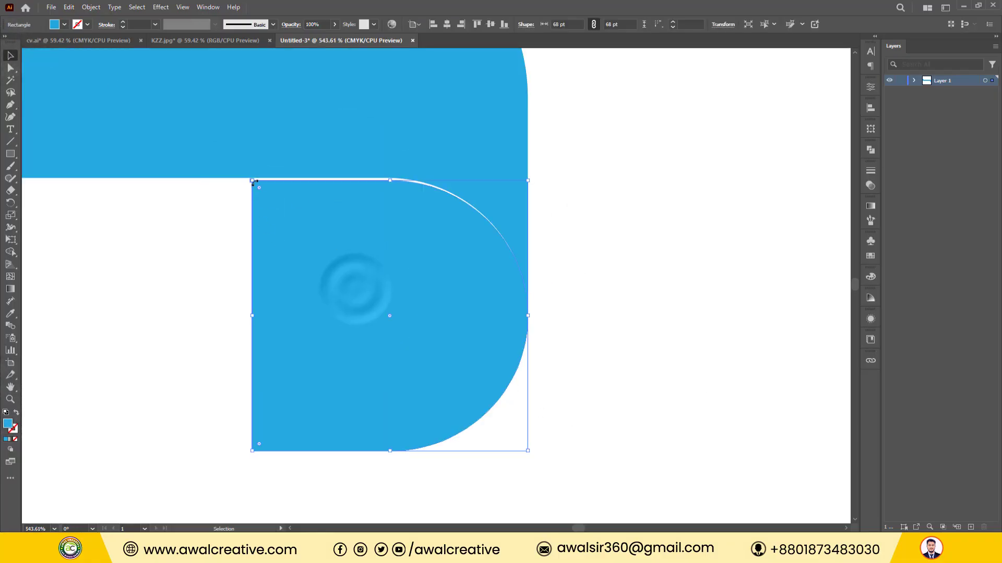
pyautogui.moveTo(252, 181); pyautogui.dragTo(250, 178)
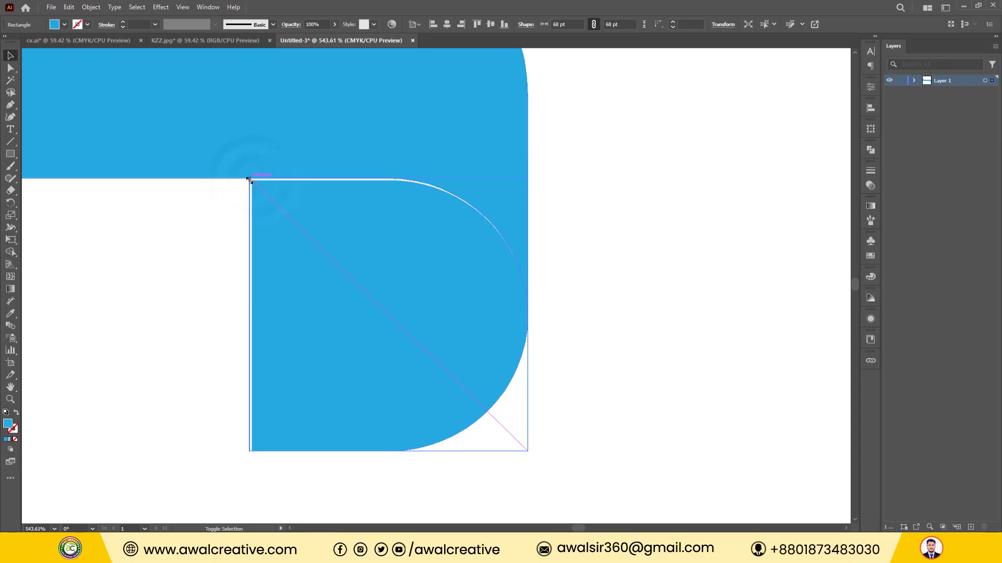
pyautogui.click(743, 239)
pyautogui.moveTo(127, 77); pyautogui.dragTo(398, 353)
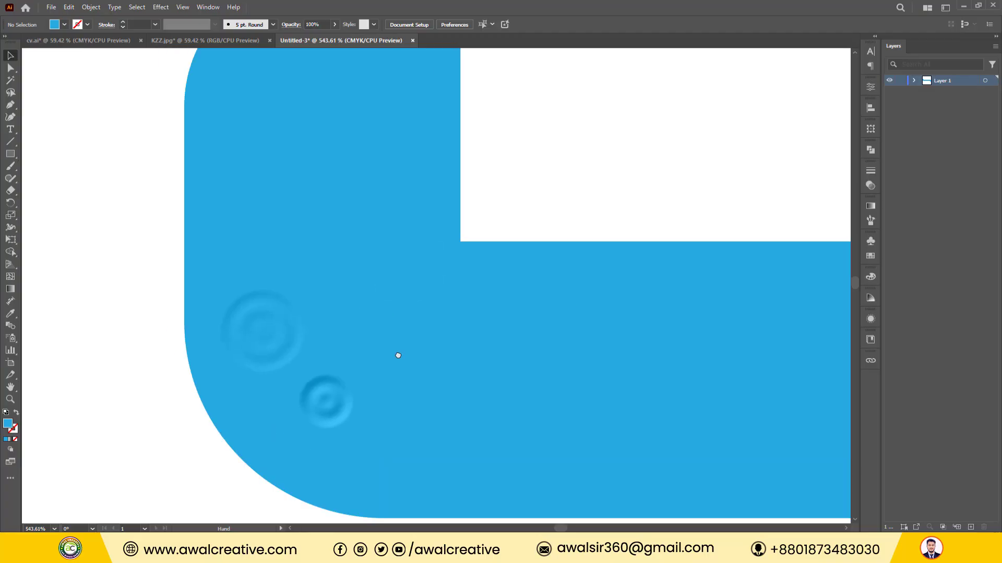
pyautogui.hotkey('ctrl', '0')
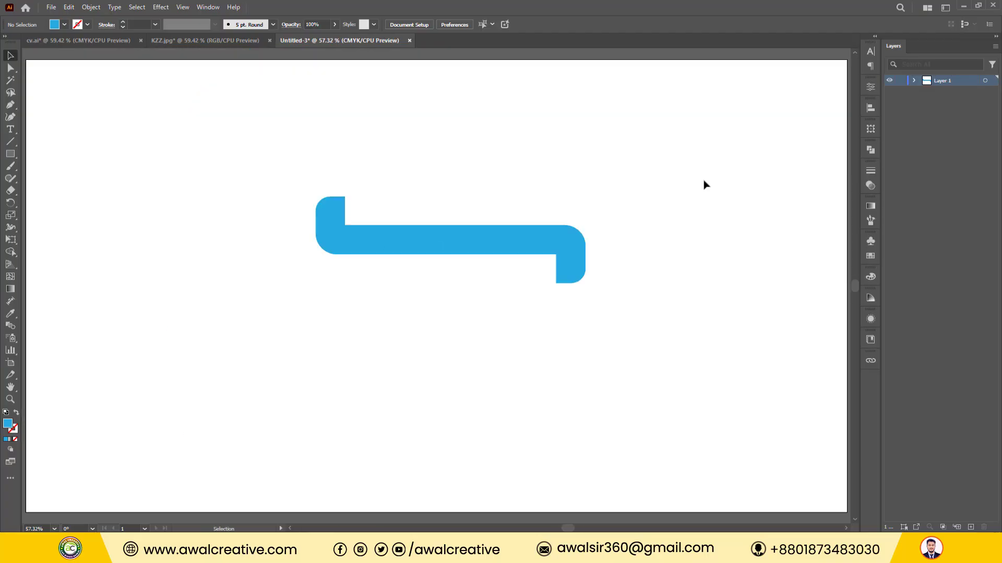
# Select the long middle bar and fill it with the White, Black linear gradient preset.
pyautogui.moveTo(244, 145); pyautogui.dragTo(702, 351)
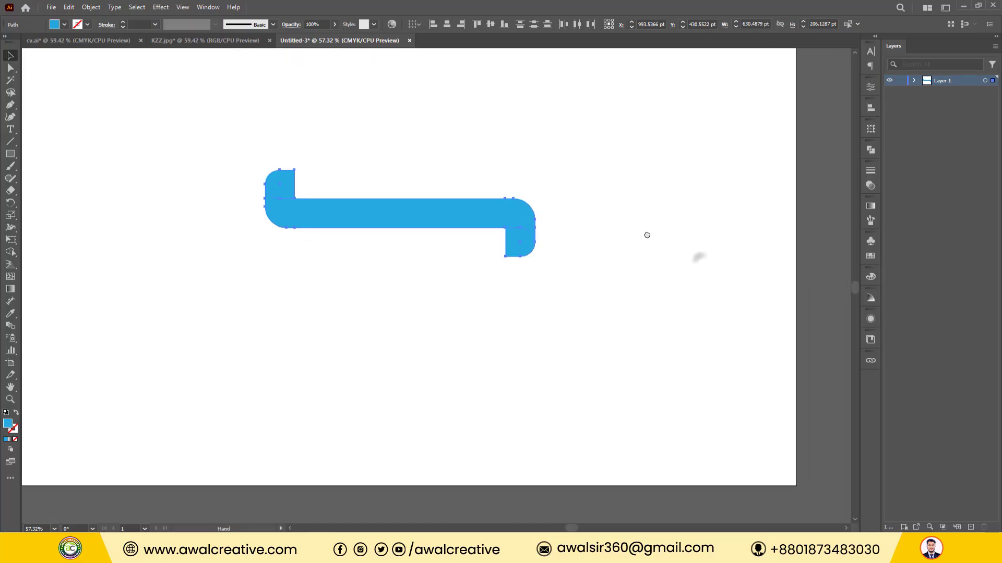
pyautogui.click(677, 160)
pyautogui.click(465, 214)
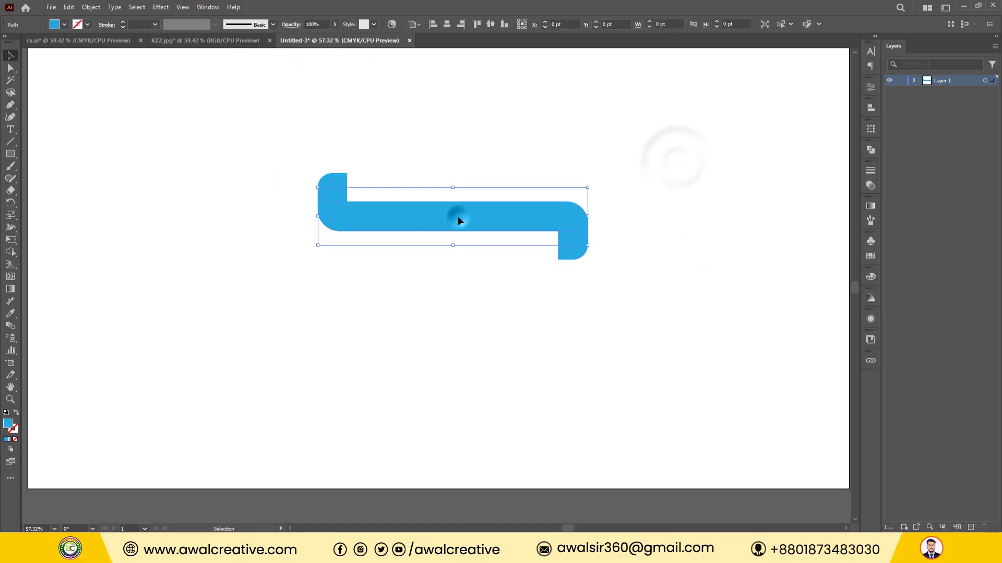
pyautogui.click(203, 7)
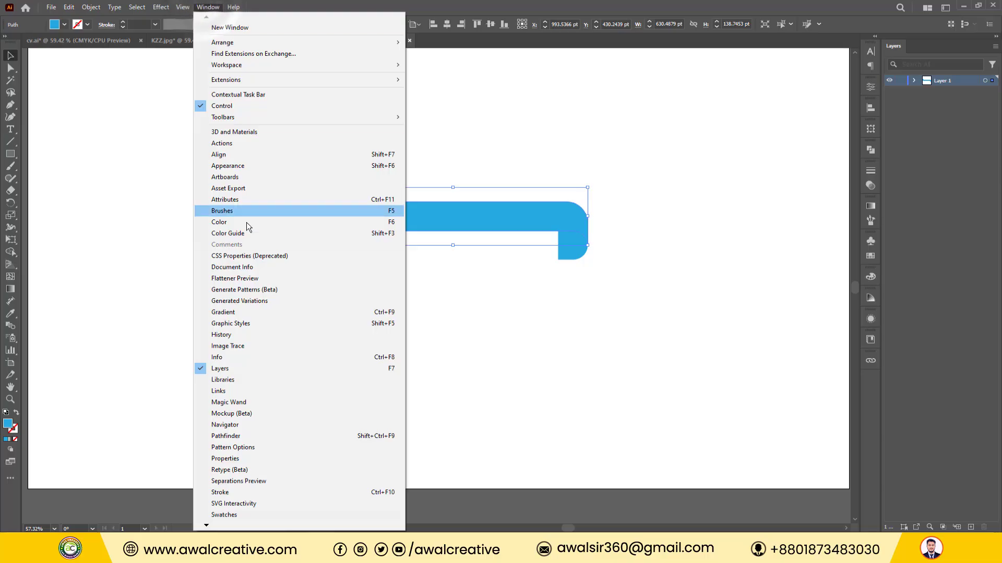
pyautogui.click(245, 312)
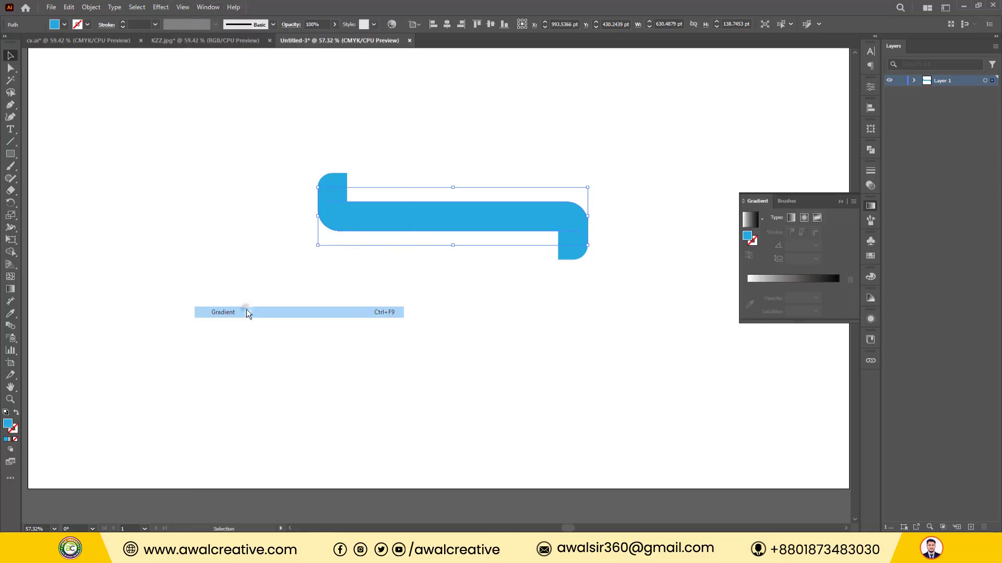
pyautogui.click(761, 221)
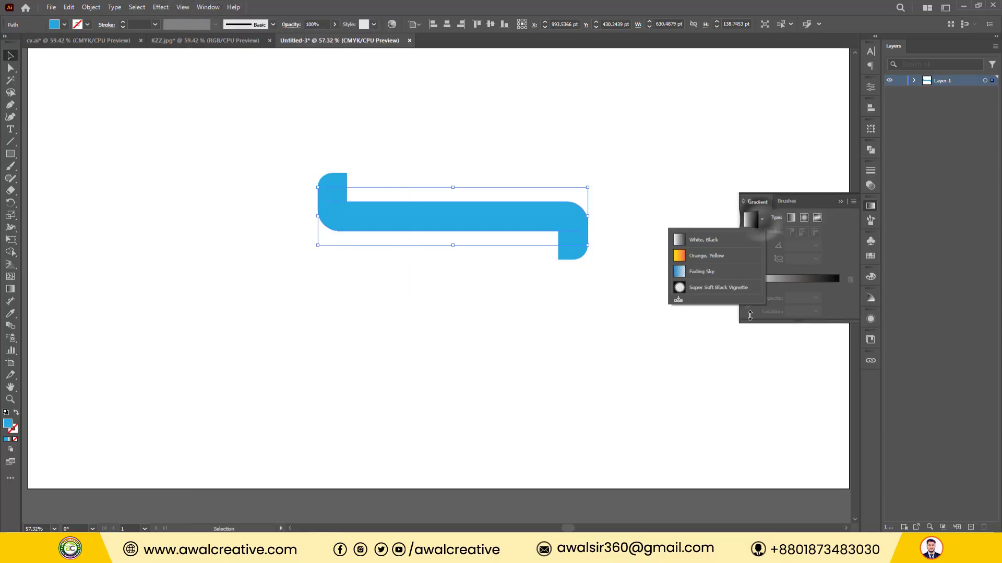
pyautogui.click(701, 242)
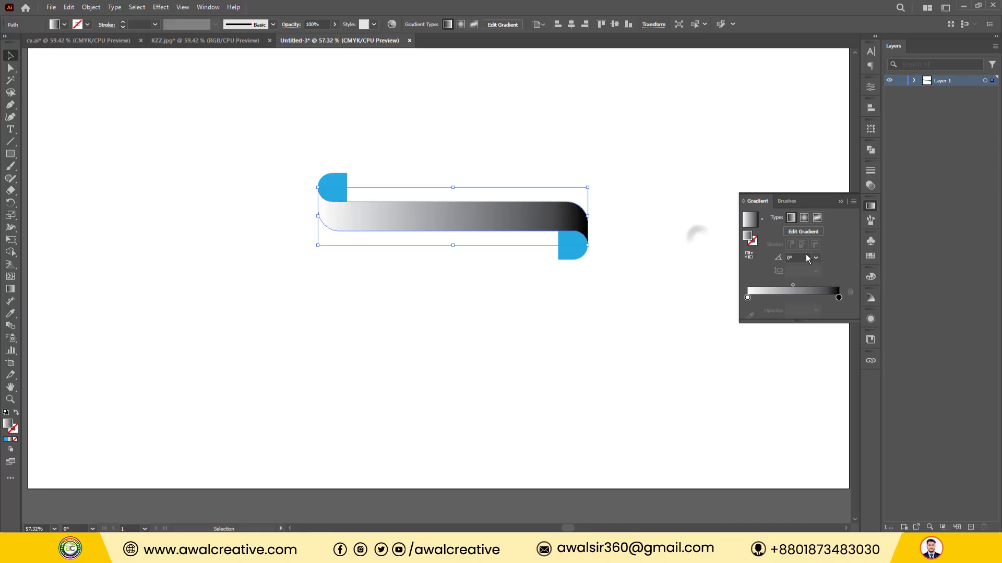
# Color the bar gradient's white starting stop red from the swatches.
pyautogui.click(747, 297)
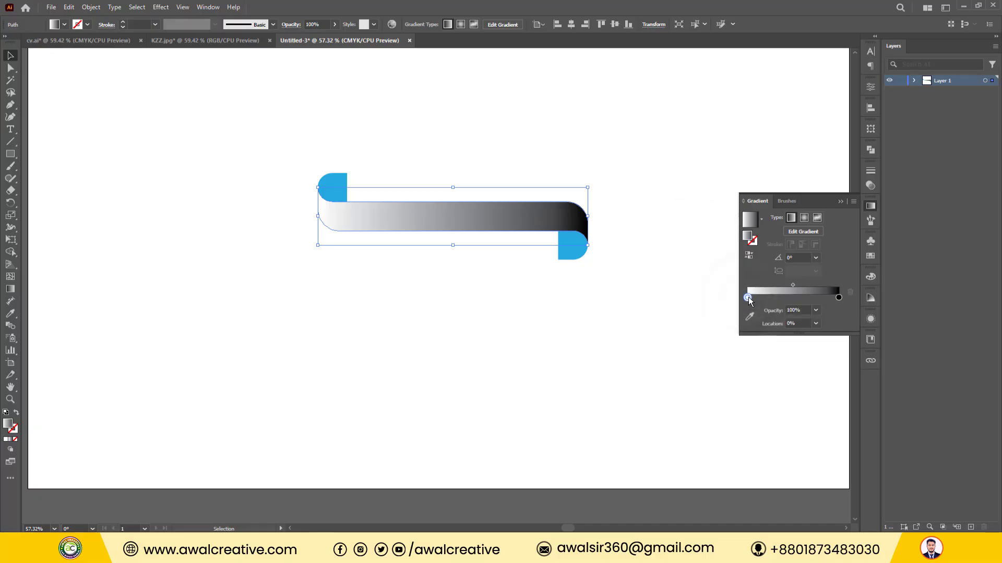
pyautogui.doubleClick(748, 296)
pyautogui.click(704, 355)
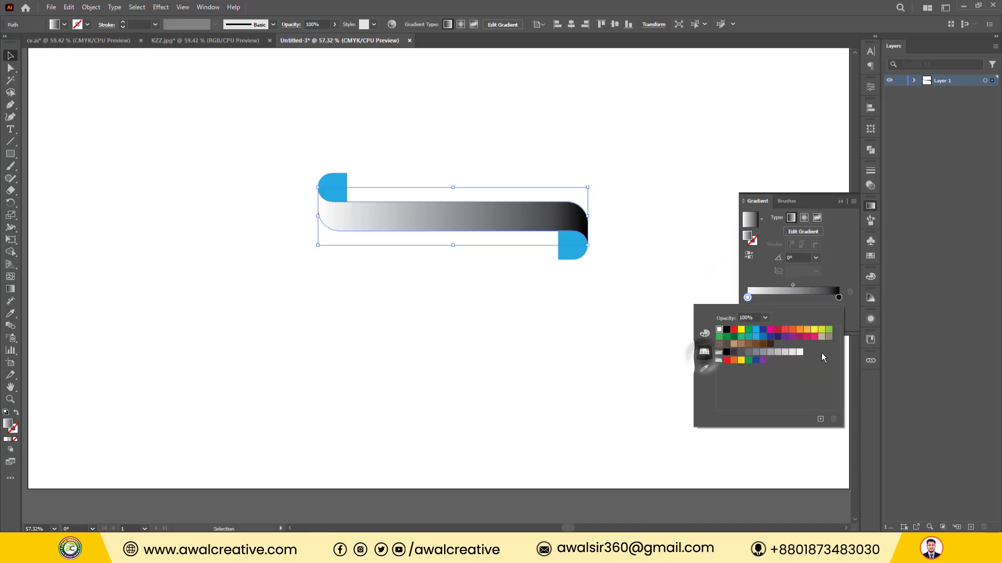
pyautogui.click(733, 332)
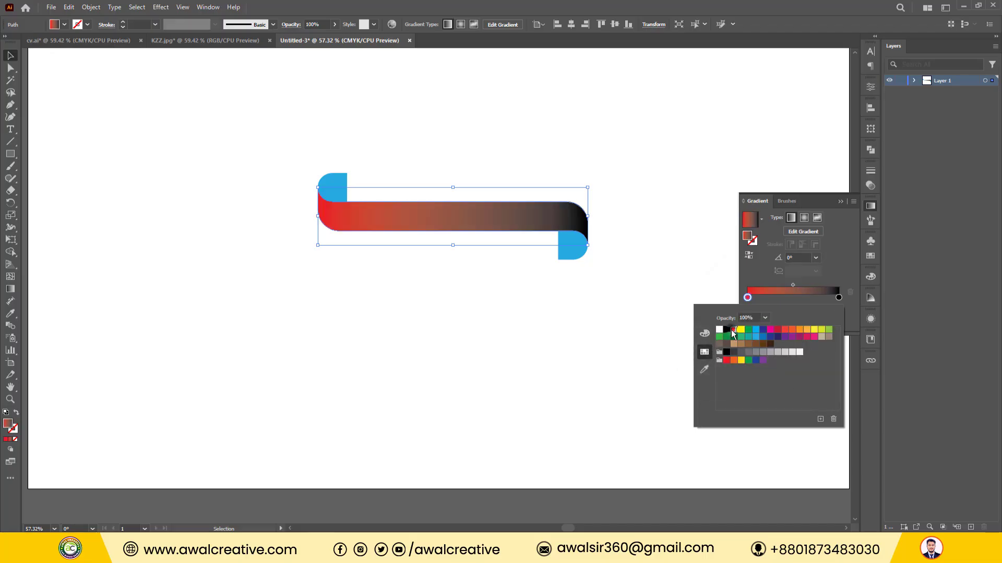
# Duplicate the red starting stop twice along the gradient and color the copy nearest the start white.
pyautogui.click(747, 297)
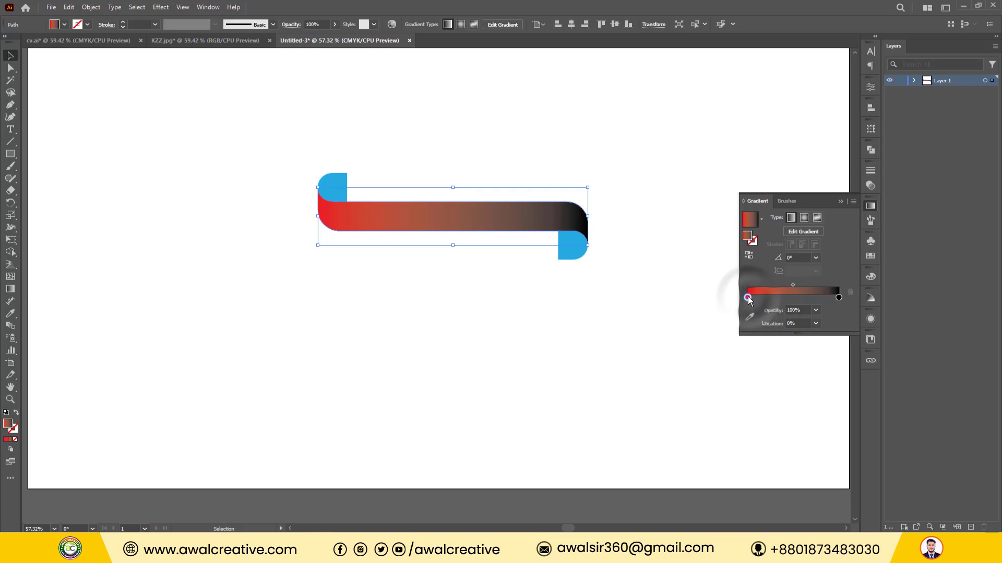
pyautogui.moveTo(748, 298)
pyautogui.mouseDown()
pyautogui.moveTo(798, 298)
pyautogui.moveTo(756, 297)
pyautogui.mouseUp()
pyautogui.doubleClick(757, 298)
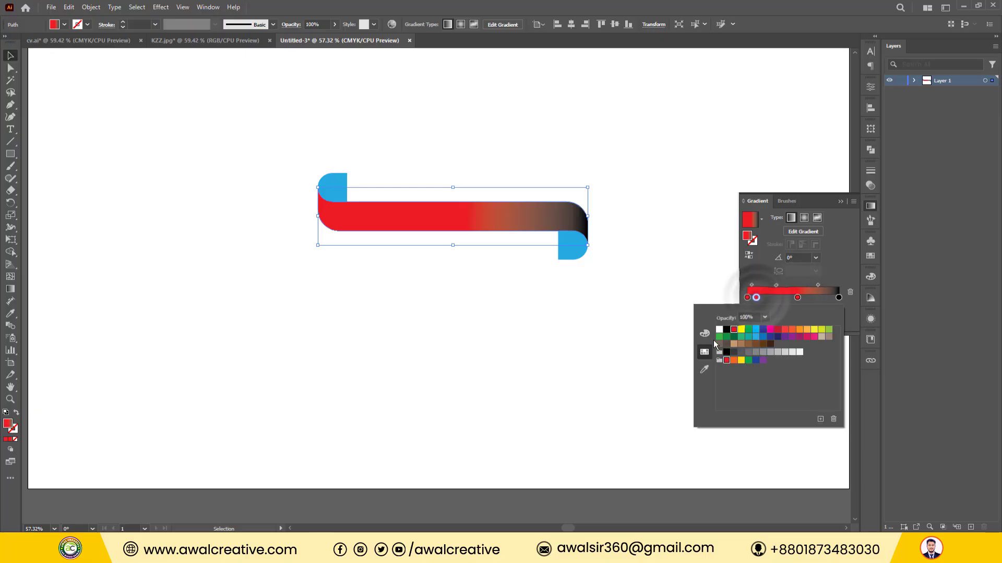
pyautogui.click(719, 329)
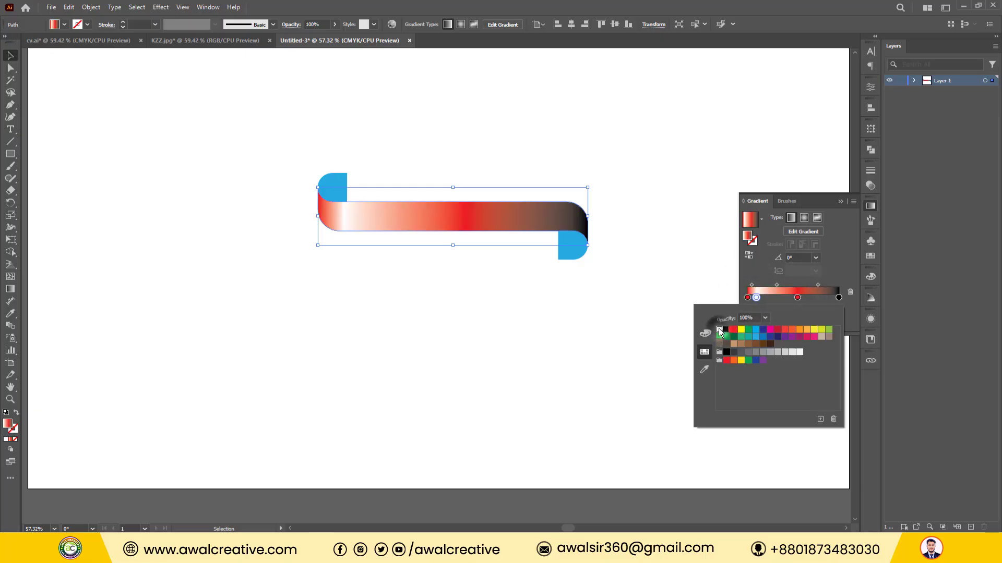
# Bring the inner red stop in to about 16% so the white highlight forms a narrow band at the bar's left end.
pyautogui.click(797, 298)
pyautogui.moveTo(797, 297); pyautogui.dragTo(766, 307)
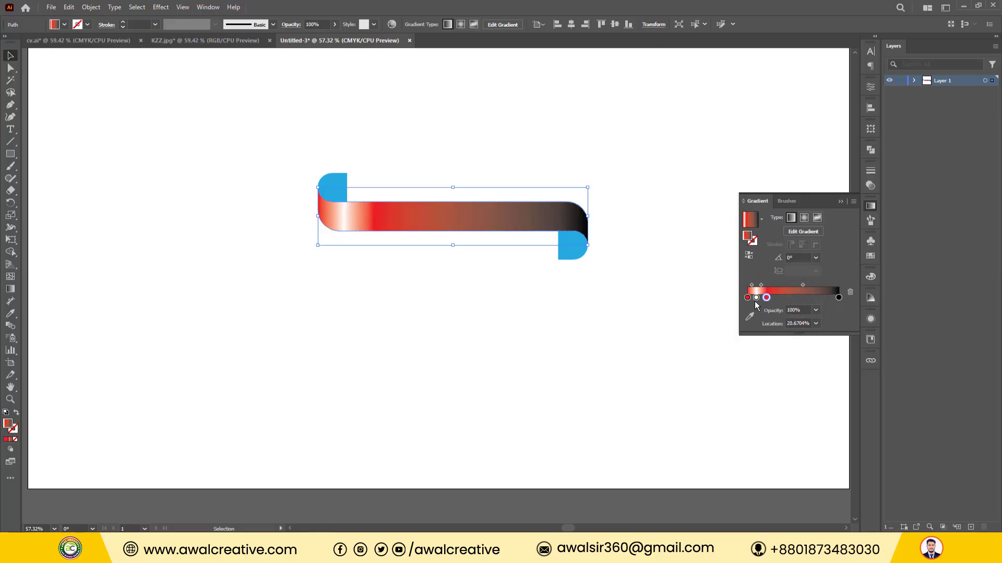
pyautogui.click(756, 299)
pyautogui.moveTo(756, 298); pyautogui.dragTo(762, 298)
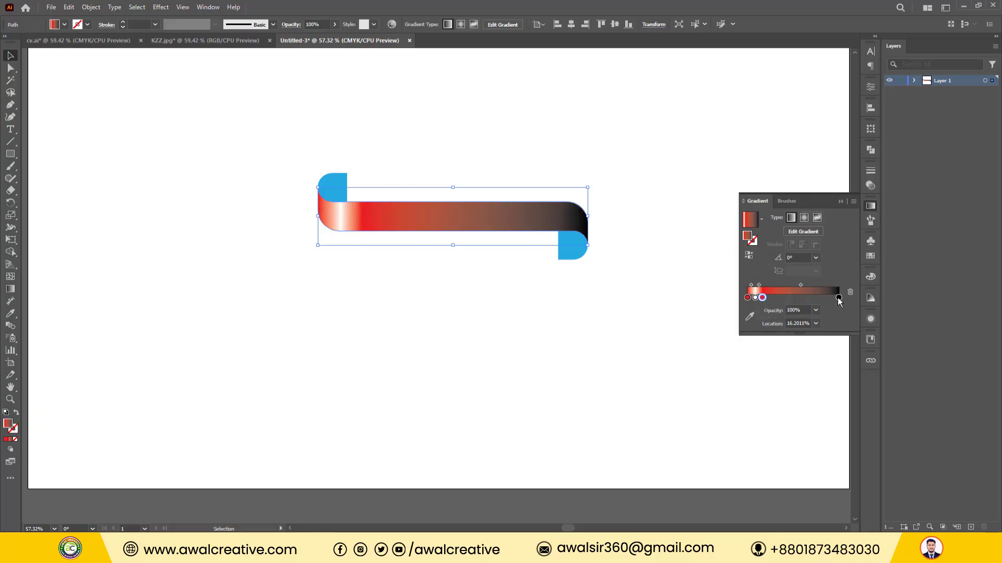
# Duplicate the black end stop twice, placing the inner copy at about 81%, and color the copy between them white.
pyautogui.keyDown('alt'); pyautogui.moveTo(838, 298); pyautogui.dragTo(821, 299); pyautogui.keyUp('alt')
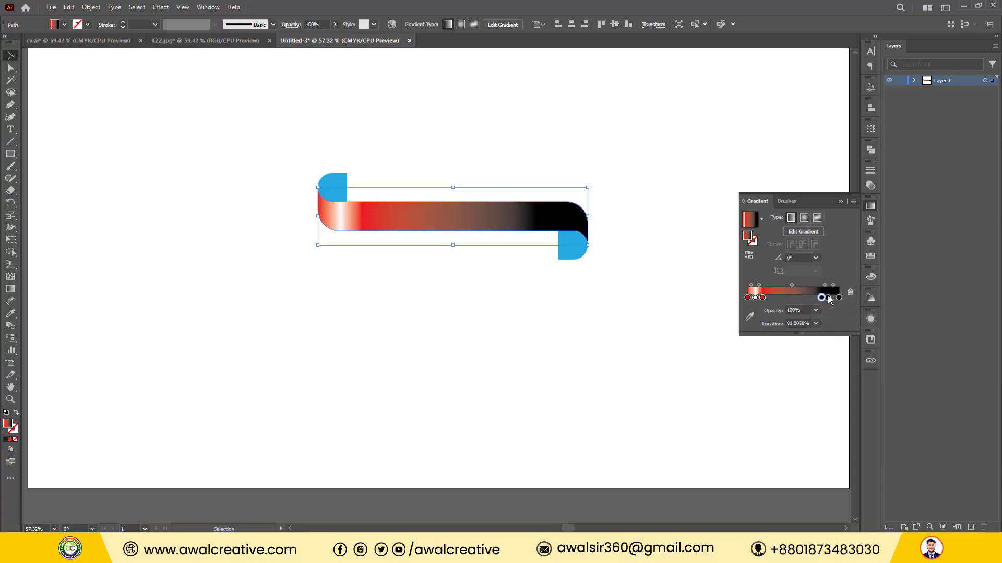
pyautogui.doubleClick(828, 298)
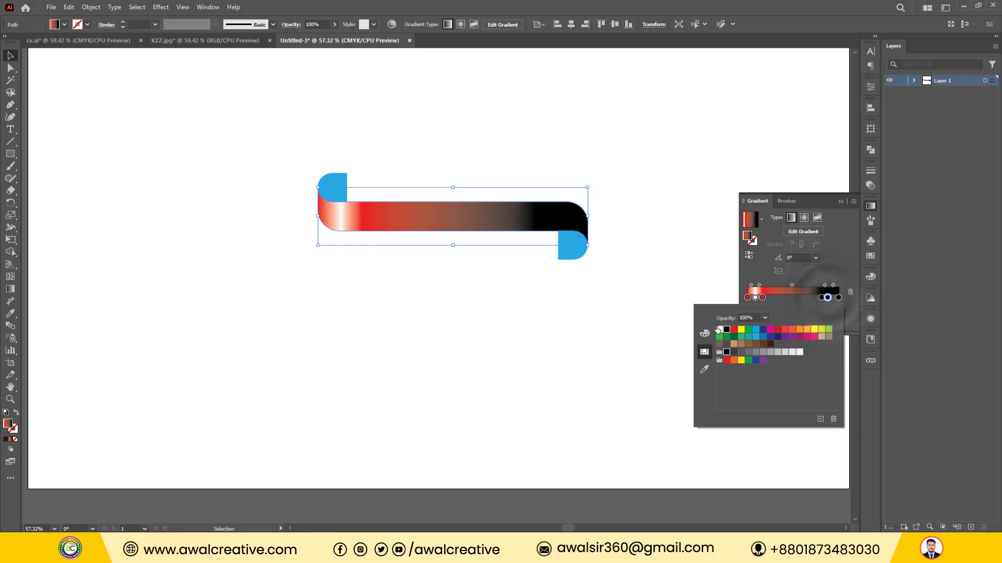
pyautogui.click(719, 331)
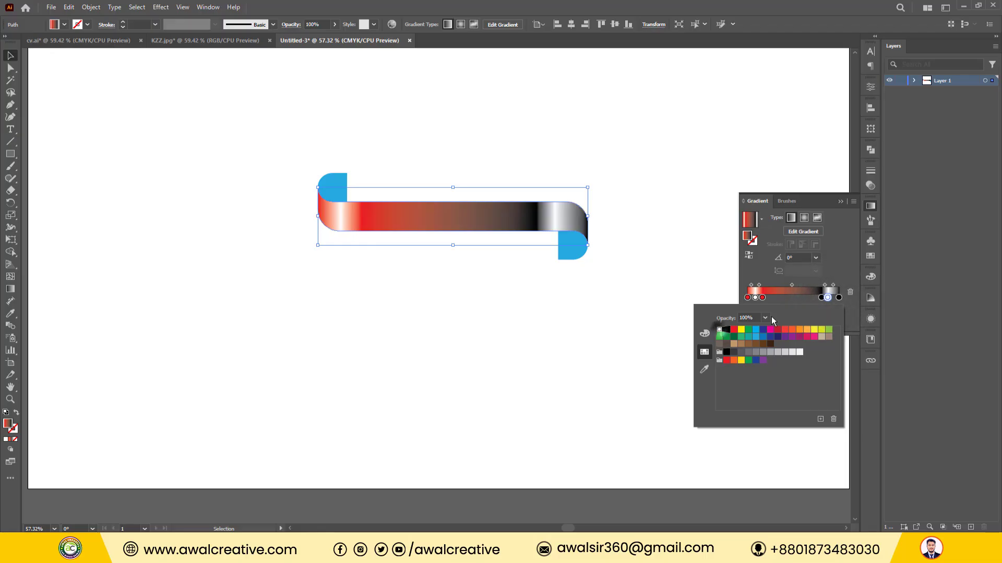
# Color the gradient's final stop pinkish red from the swatches.
pyautogui.click(838, 304)
pyautogui.doubleClick(839, 297)
pyautogui.click(813, 338)
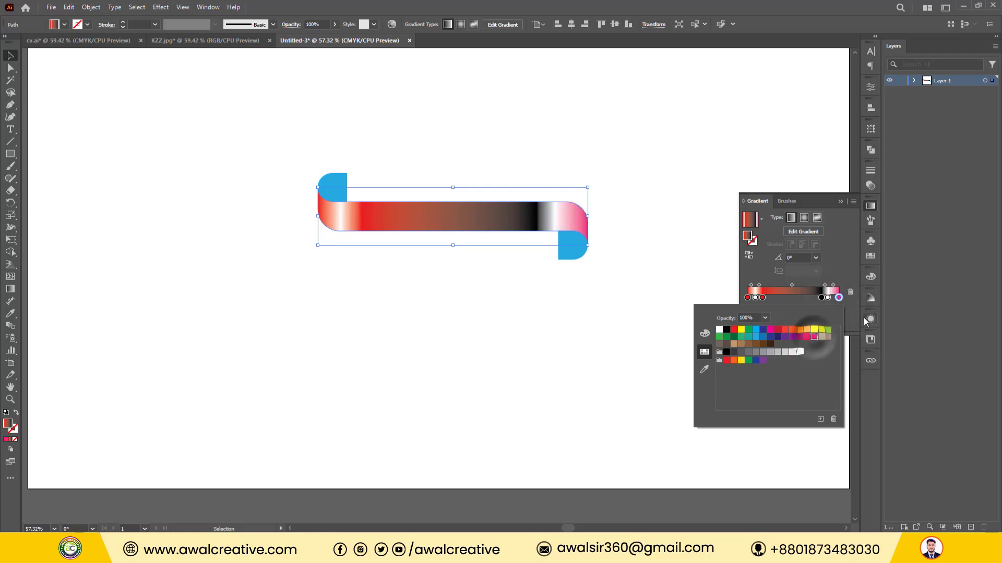
pyautogui.click(819, 296)
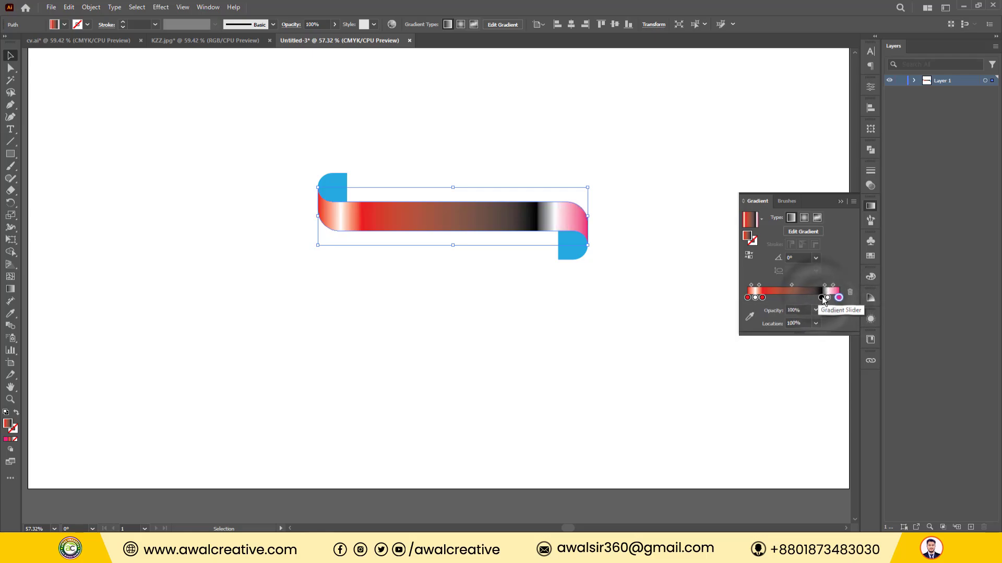
# Recolor the gradient's inner black stop with the dark navy swatch C=100 M=100 Y=25 K=25.
pyautogui.doubleClick(822, 296)
pyautogui.click(778, 337)
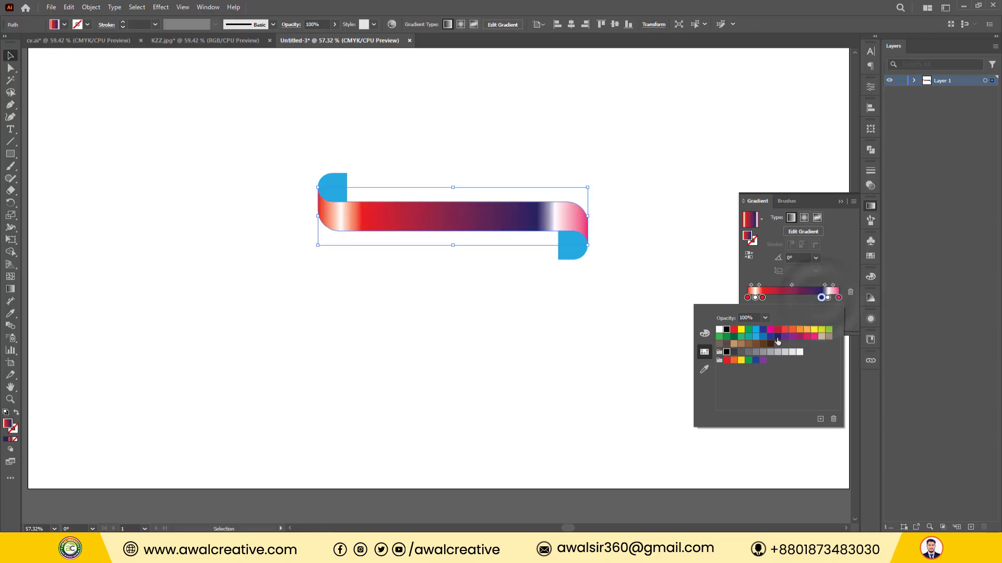
pyautogui.click(809, 337)
pyautogui.click(814, 337)
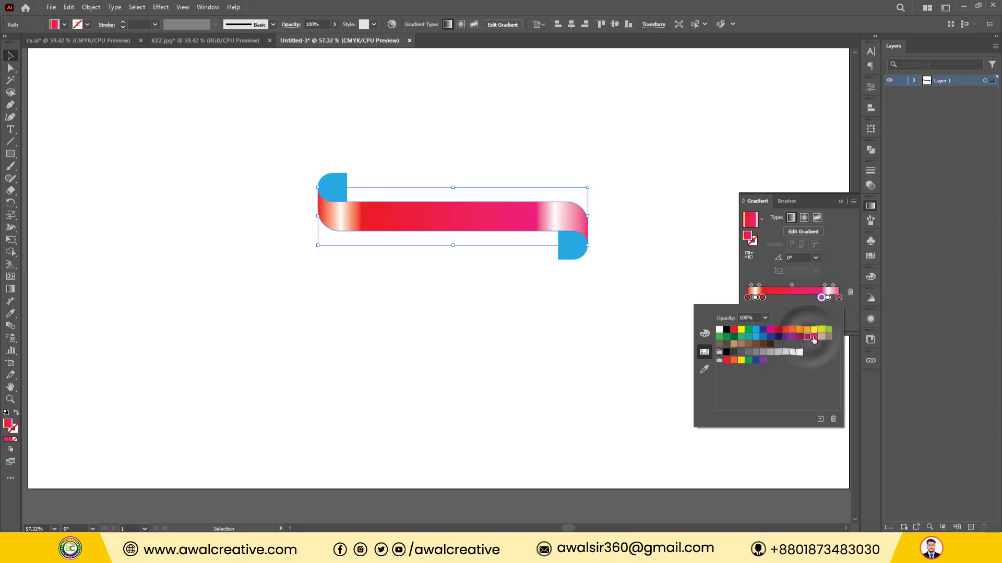
pyautogui.click(777, 337)
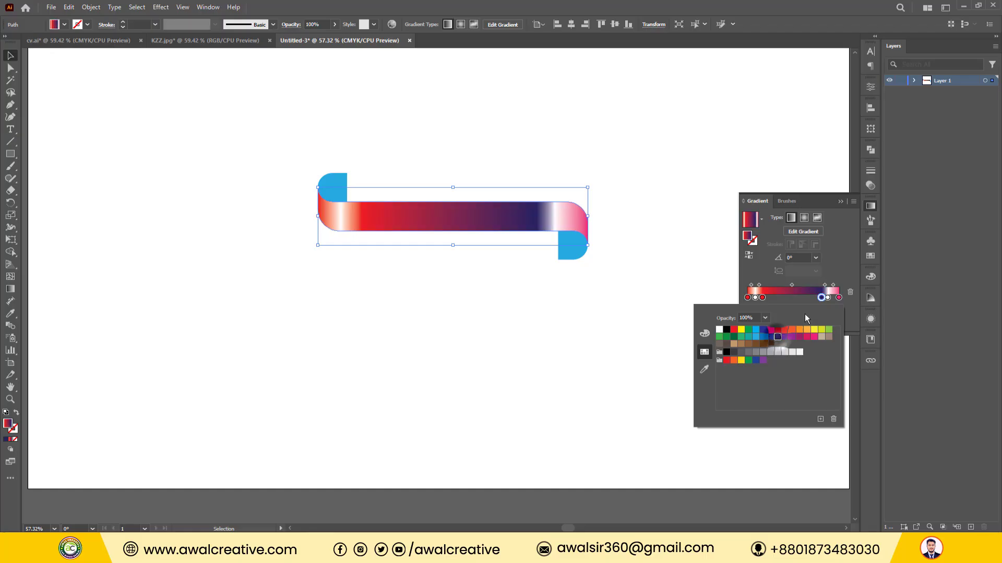
# Color the gradient's final stop blue from the swatches.
pyautogui.click(839, 297)
pyautogui.doubleClick(839, 298)
pyautogui.click(777, 337)
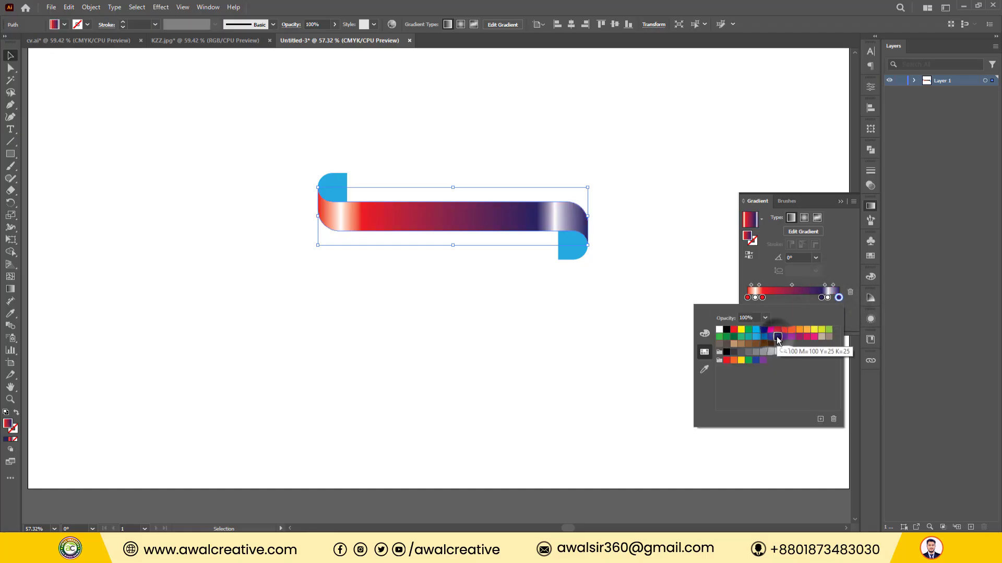
pyautogui.click(770, 337)
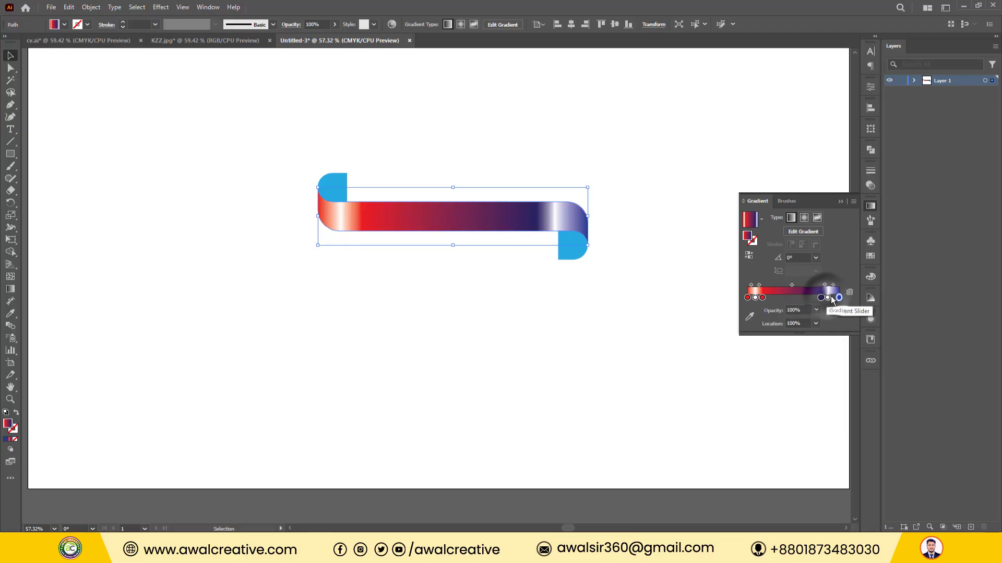
# With the Gradient tool, shift the right-hand white and inner navy stops toward the bar's right end and move the inner red stop to about 14%.
pyautogui.click(554, 213)
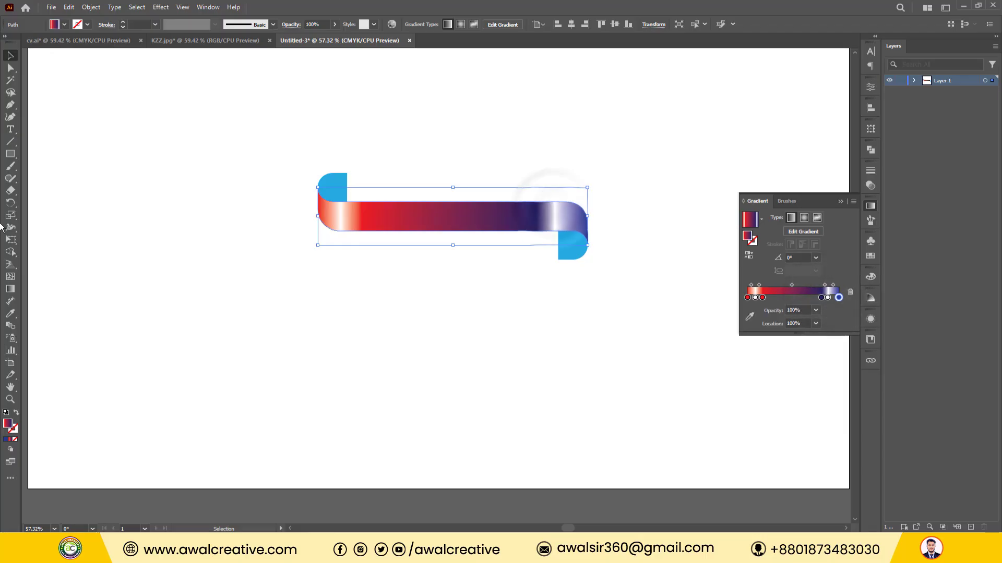
pyautogui.click(8, 292)
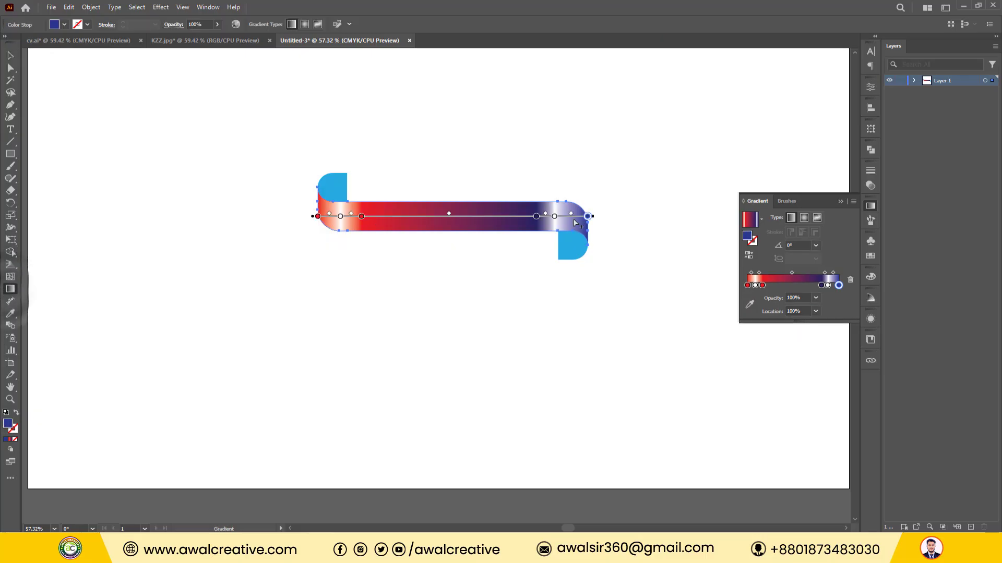
pyautogui.moveTo(554, 216)
pyautogui.mouseDown()
pyautogui.moveTo(570, 216)
pyautogui.moveTo(560, 216)
pyautogui.mouseUp()
pyautogui.click(550, 217)
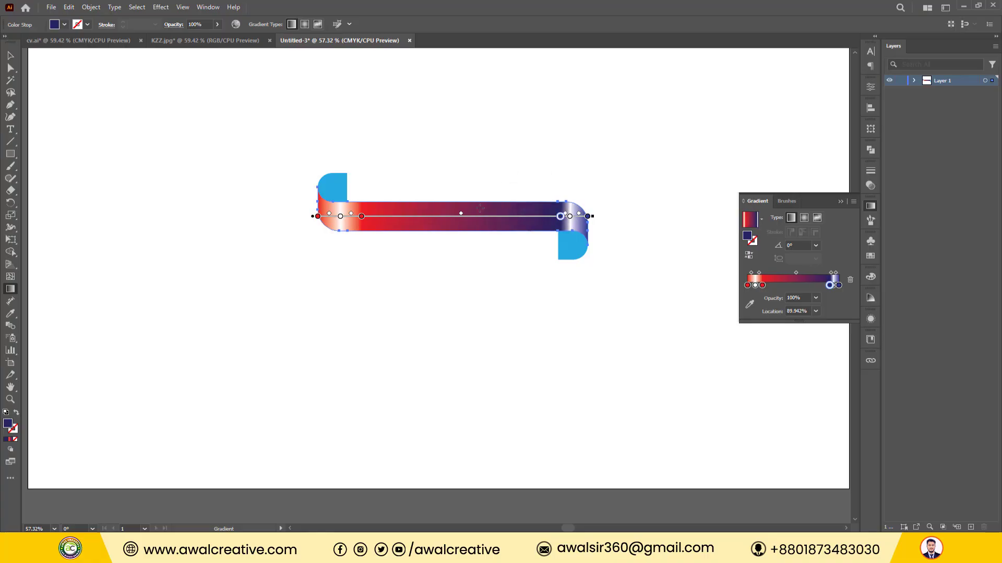
pyautogui.moveTo(362, 216); pyautogui.dragTo(356, 216)
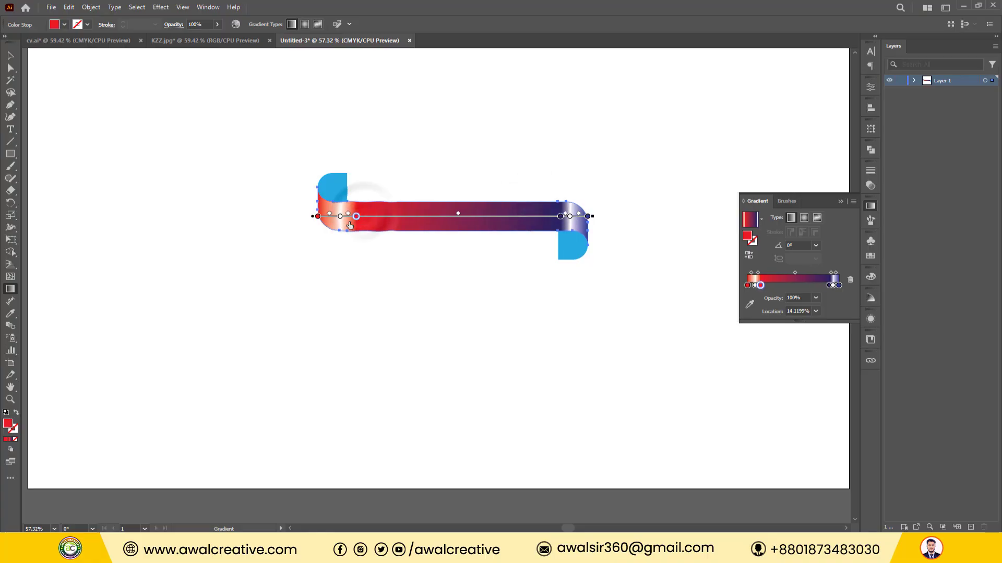
# Place the right-hand white stop at about 92% and the inner navy stop at about 87% of the bar's gradient.
pyautogui.click(570, 216)
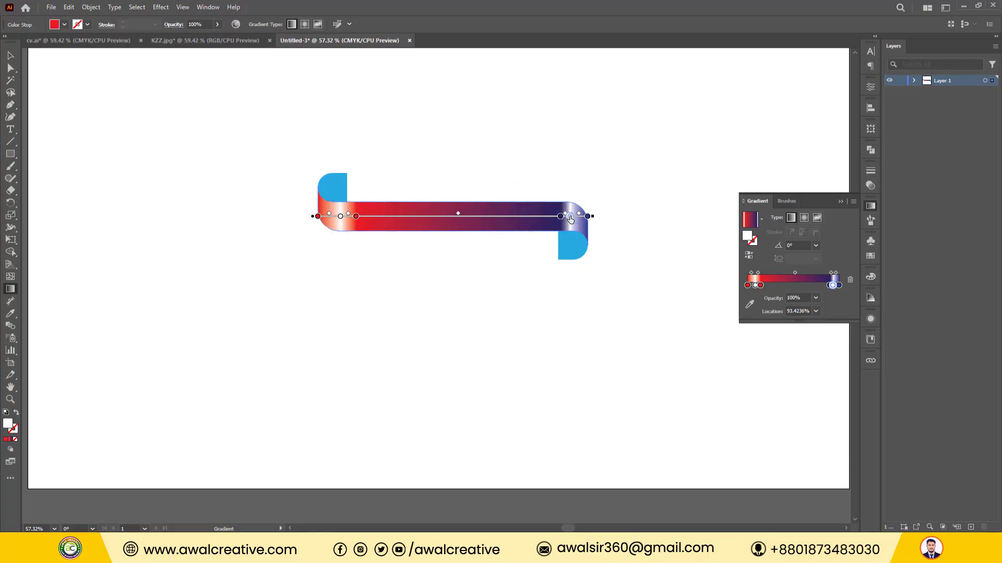
pyautogui.moveTo(570, 216)
pyautogui.mouseDown()
pyautogui.moveTo(544, 216)
pyautogui.moveTo(569, 218)
pyautogui.mouseUp()
pyautogui.click(560, 216)
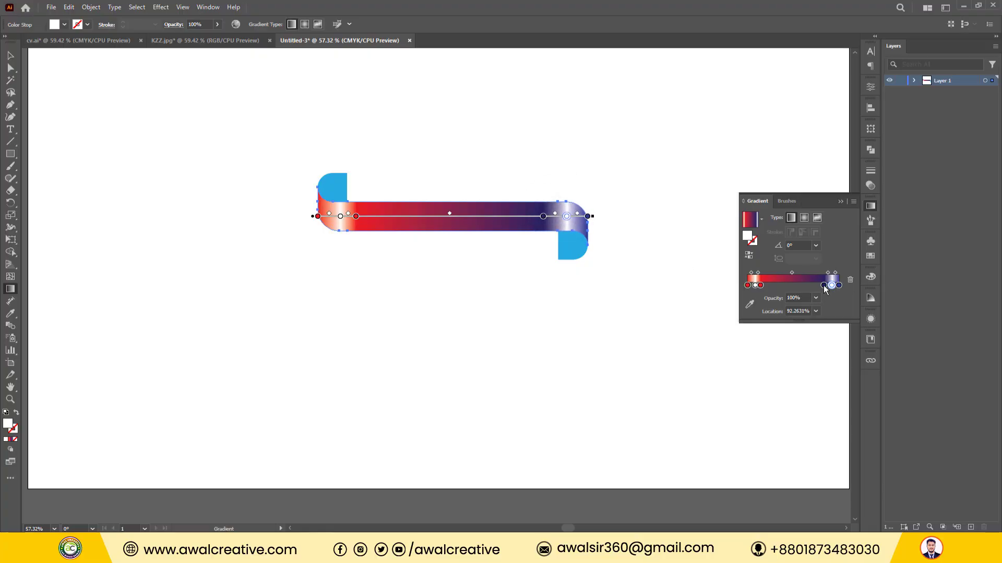
pyautogui.moveTo(825, 285); pyautogui.dragTo(827, 286)
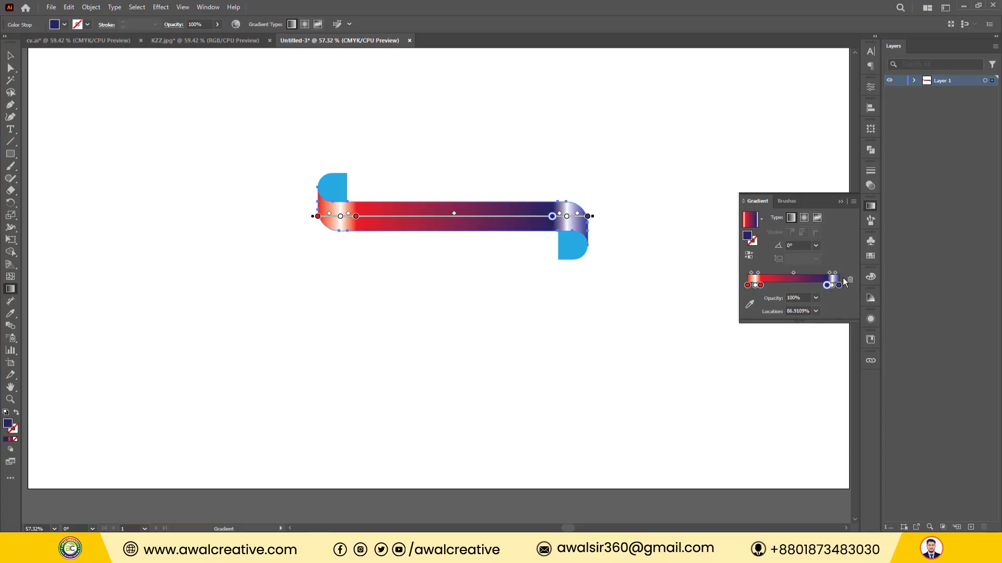
# Color the bar gradient's final stop bright pink and the inner navy stop crimson from the swatches, and deselect the bar.
pyautogui.doubleClick(838, 285)
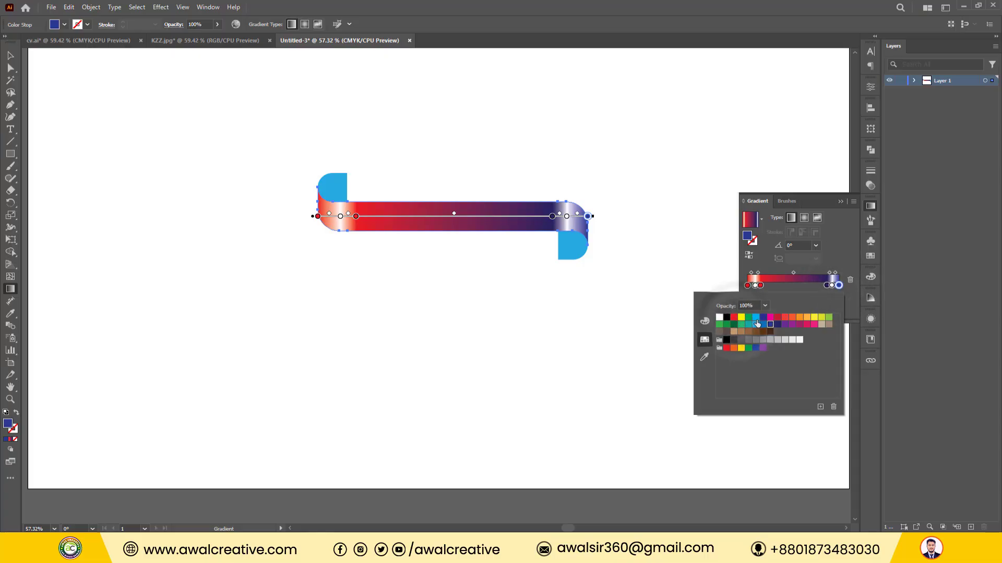
pyautogui.click(814, 324)
pyautogui.click(826, 287)
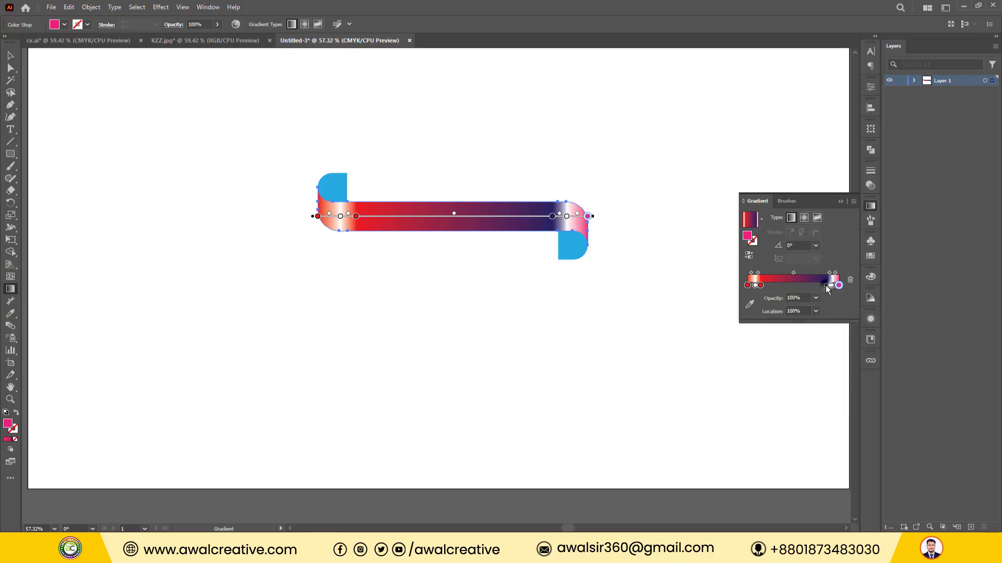
pyautogui.click(826, 286)
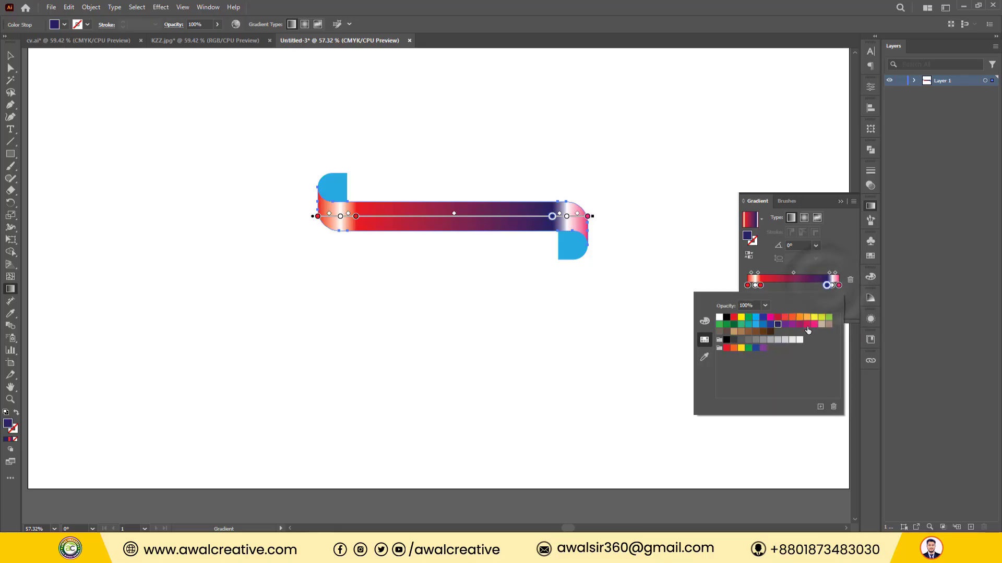
pyautogui.click(809, 324)
pyautogui.click(678, 154)
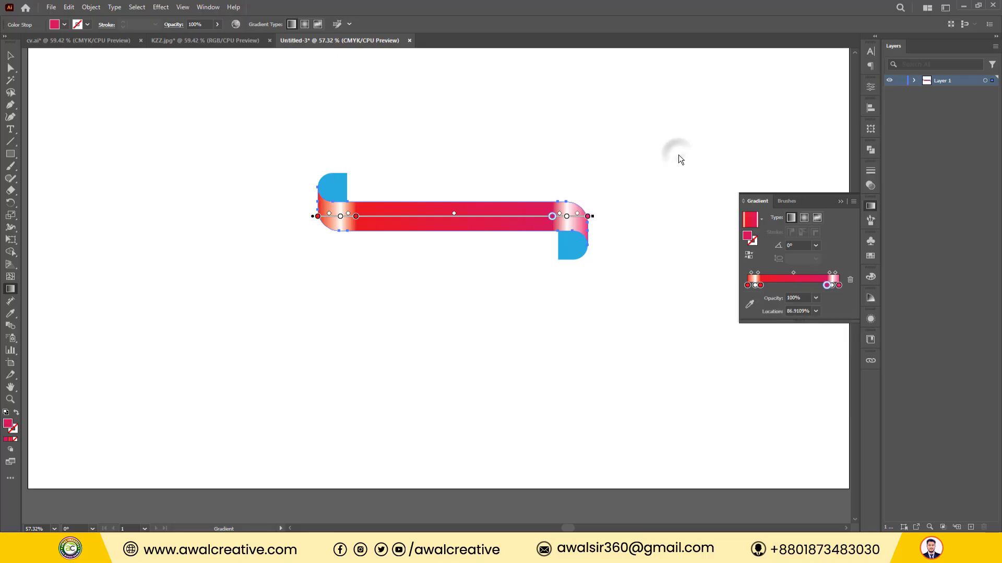
pyautogui.press('v')
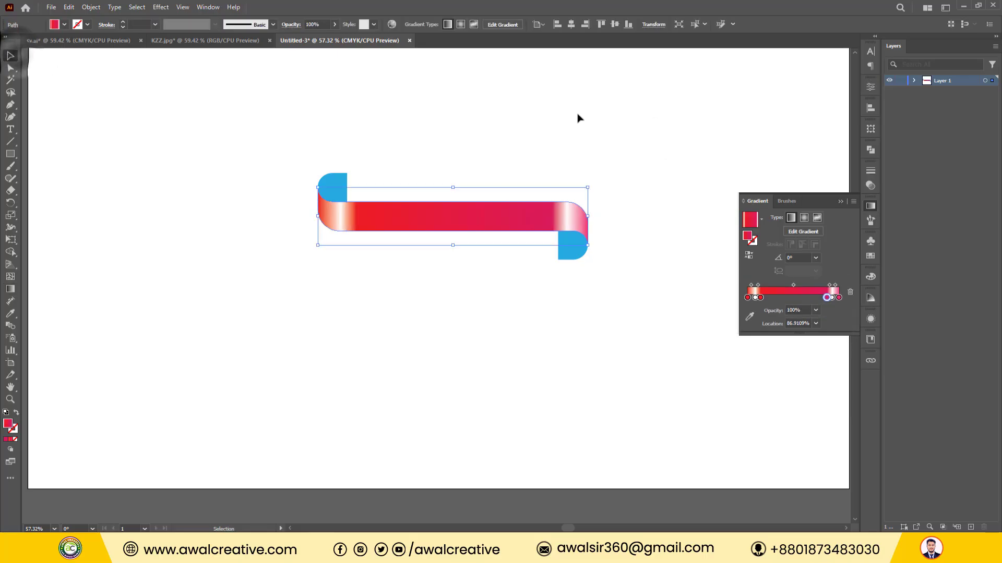
pyautogui.click(577, 112)
pyautogui.click(841, 201)
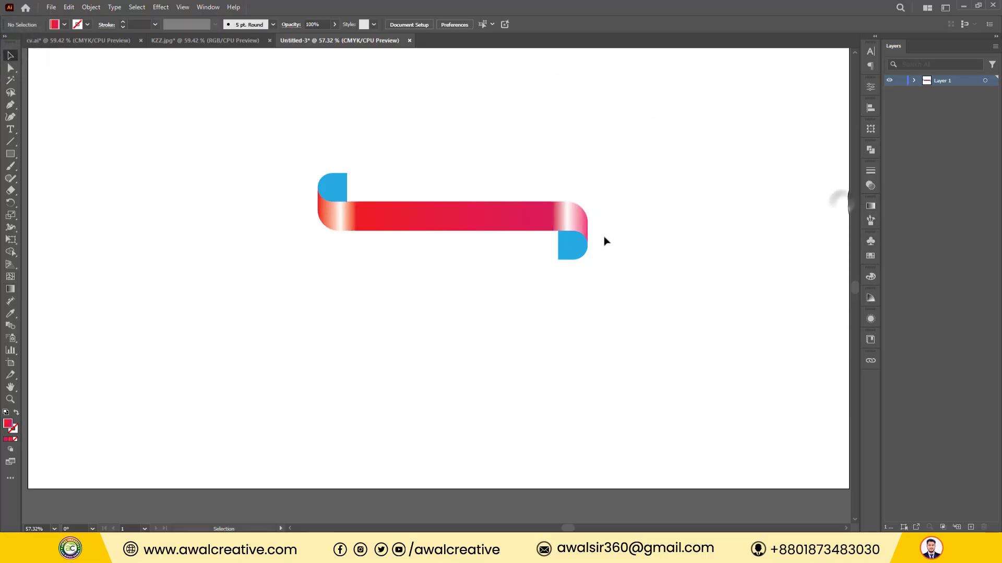
# Copy the bar's gradient onto the blue fold piece at the right end with the Eyedropper.
pyautogui.click(571, 247)
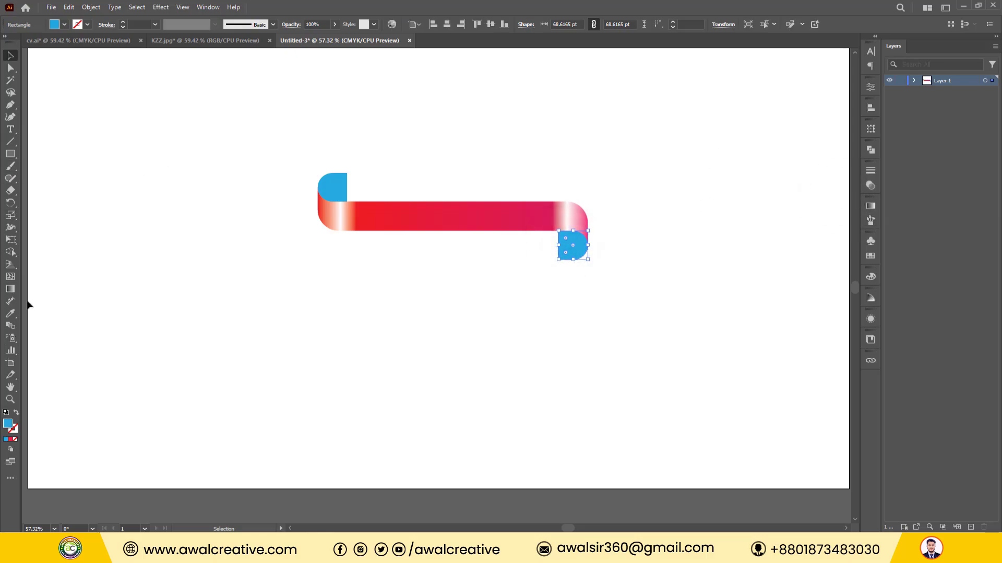
pyautogui.click(11, 314)
pyautogui.click(472, 219)
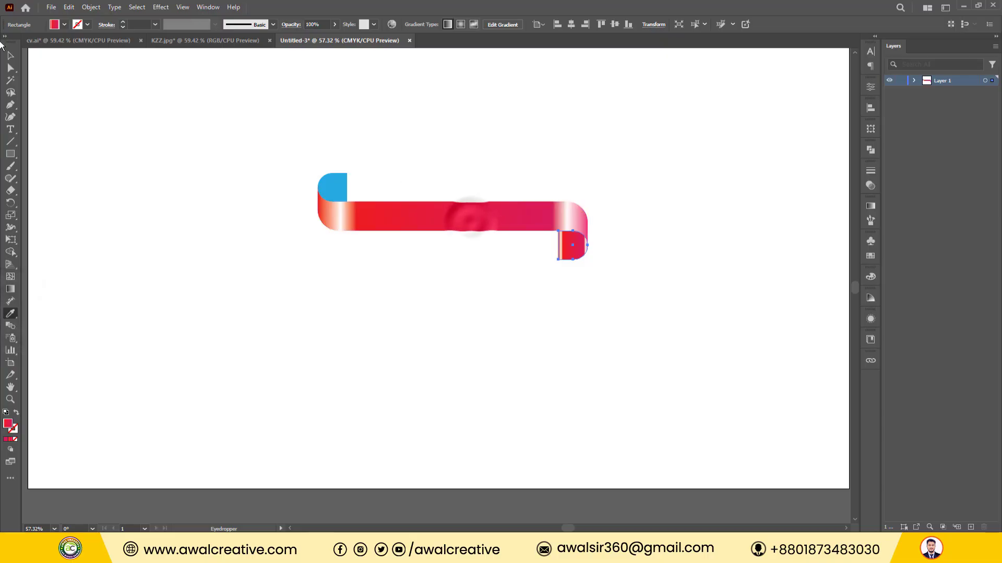
pyautogui.click(11, 56)
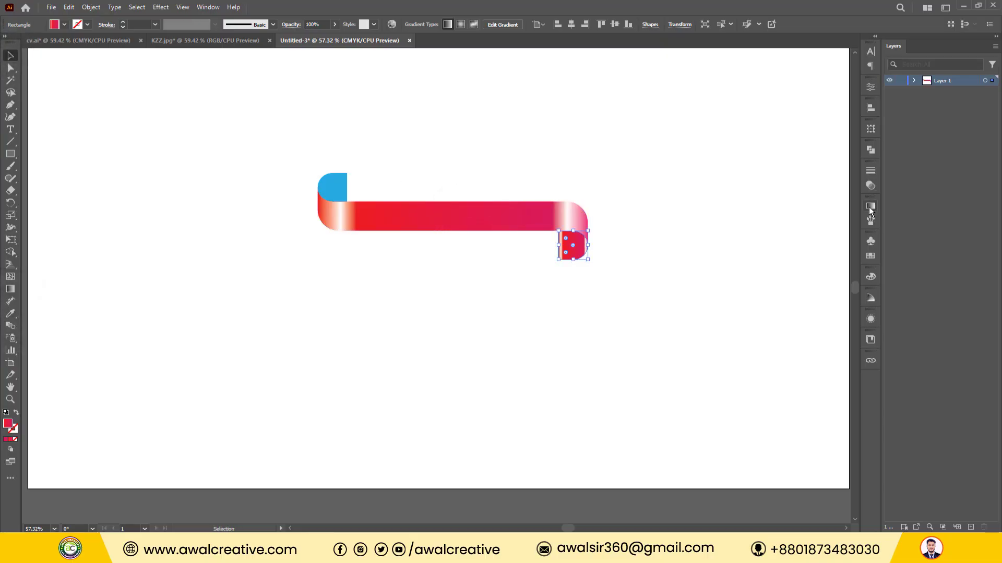
# Remove the four inner stops from the right fold piece's gradient, leaving only the red start and pink end stops.
pyautogui.click(869, 206)
pyautogui.moveTo(754, 297); pyautogui.dragTo(772, 318)
pyautogui.moveTo(826, 297)
pyautogui.mouseDown()
pyautogui.moveTo(822, 327)
pyautogui.moveTo(826, 312)
pyautogui.mouseUp()
pyautogui.click(831, 298)
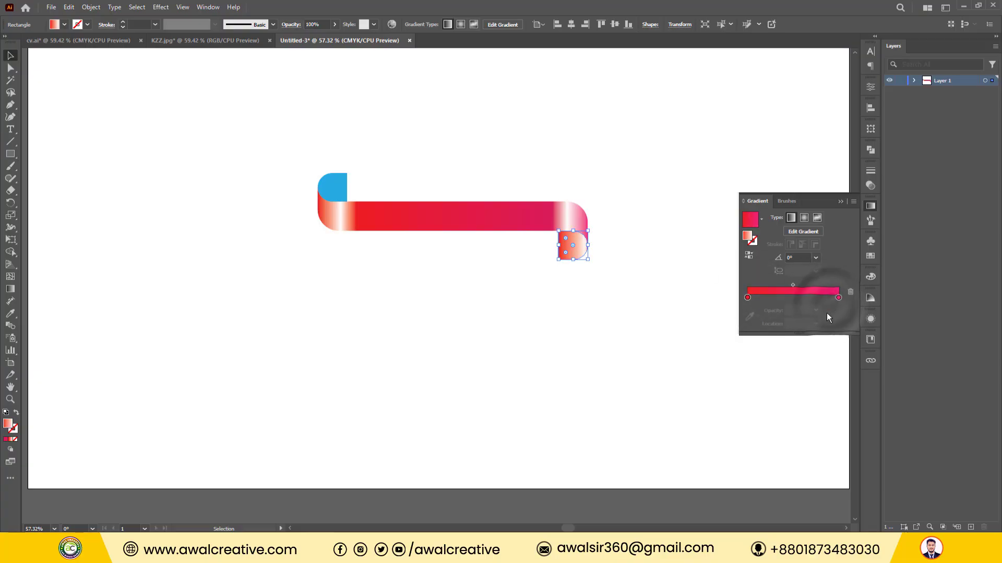
pyautogui.click(225, 102)
pyautogui.click(572, 250)
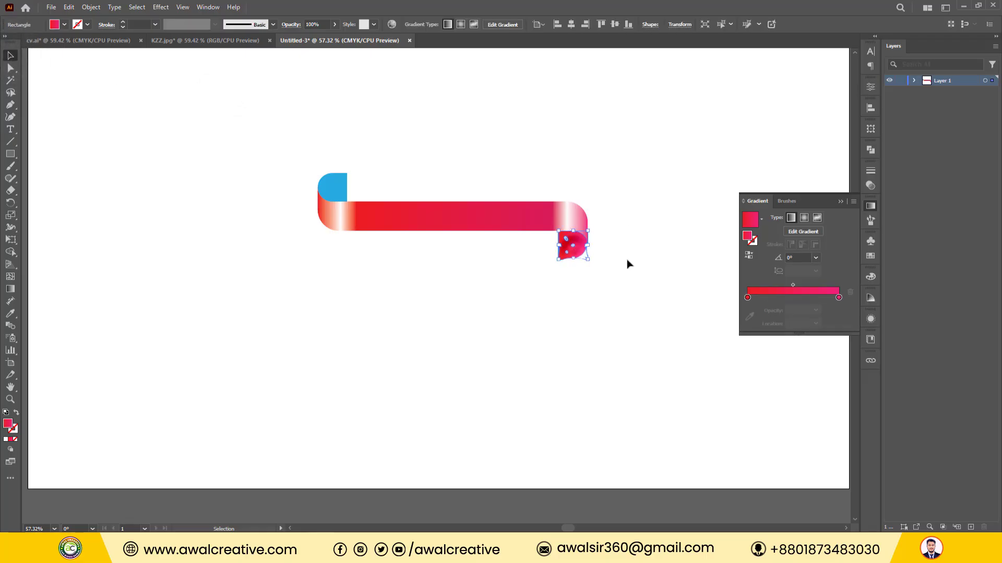
# Color the end stop of the right fold piece's gradient dark navy, C=100 M=100 Y=25 K=25.
pyautogui.doubleClick(838, 297)
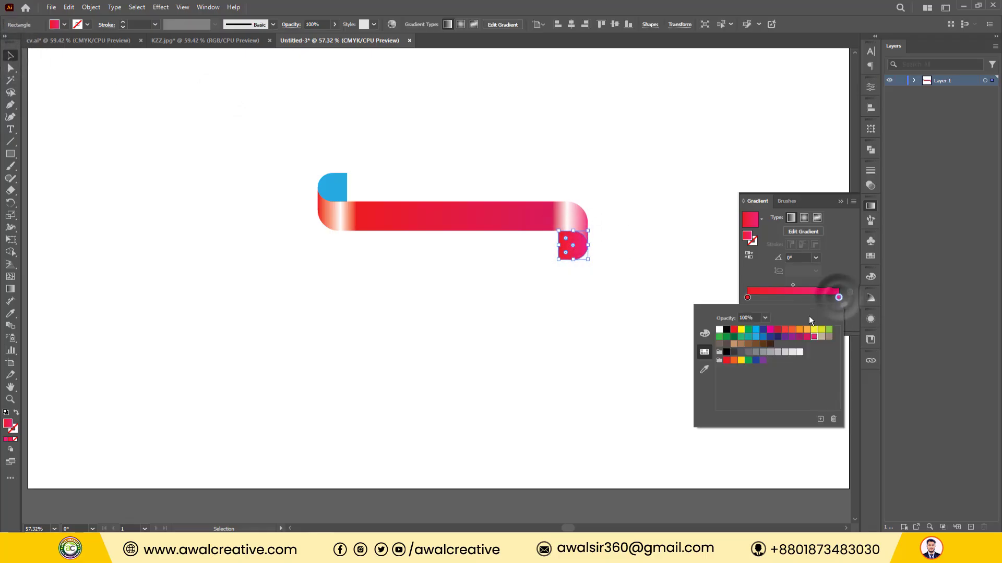
pyautogui.click(778, 336)
pyautogui.click(667, 207)
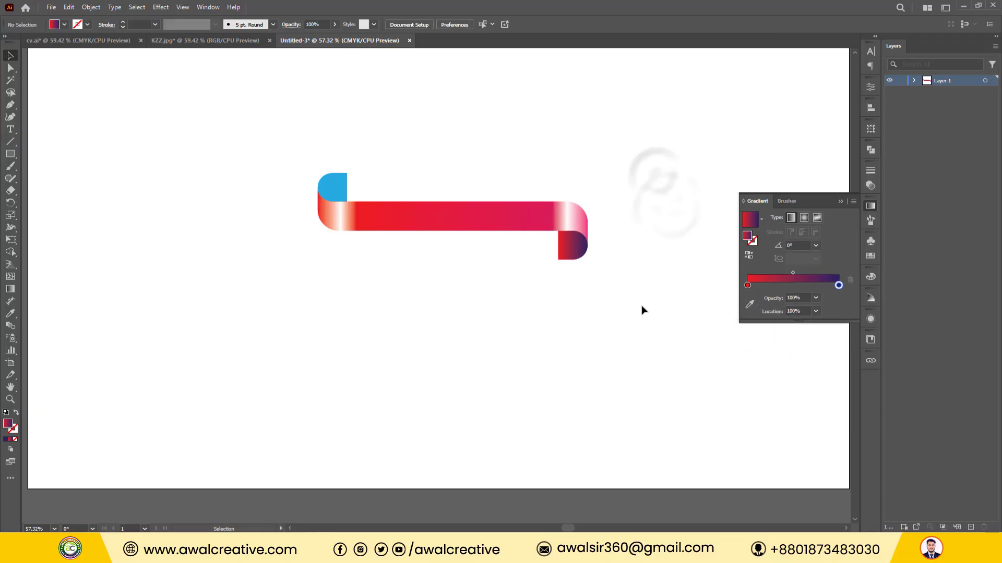
# Copy the right fold piece's red-to-navy gradient onto the blue left fold piece with the Eyedropper.
pyautogui.click(331, 183)
pyautogui.click(11, 316)
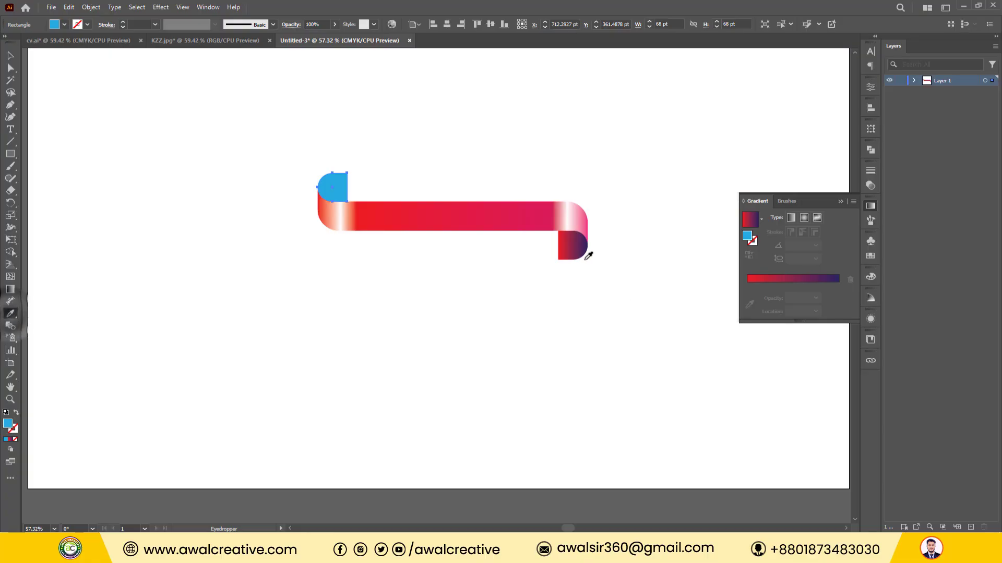
pyautogui.click(571, 249)
pyautogui.click(11, 56)
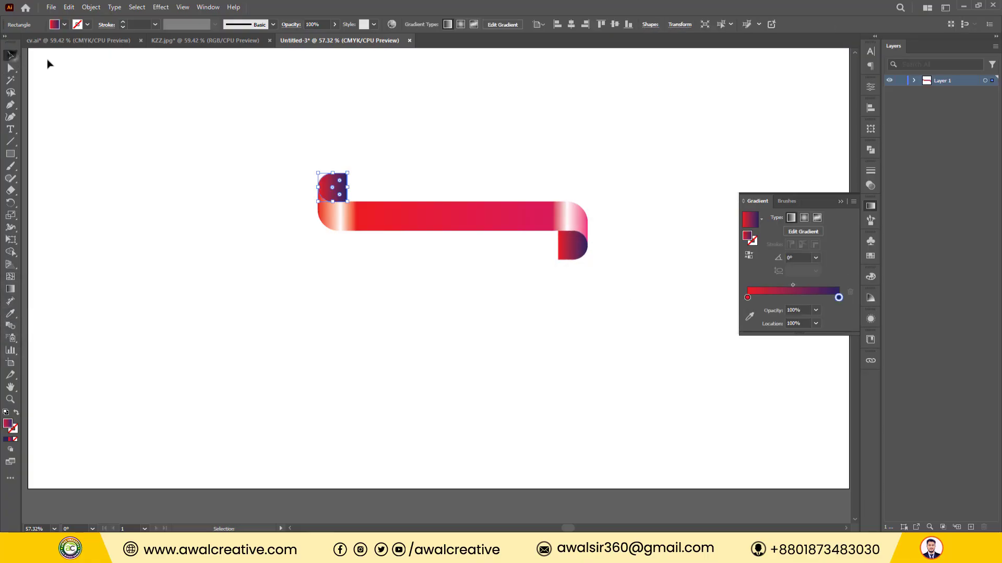
pyautogui.click(188, 93)
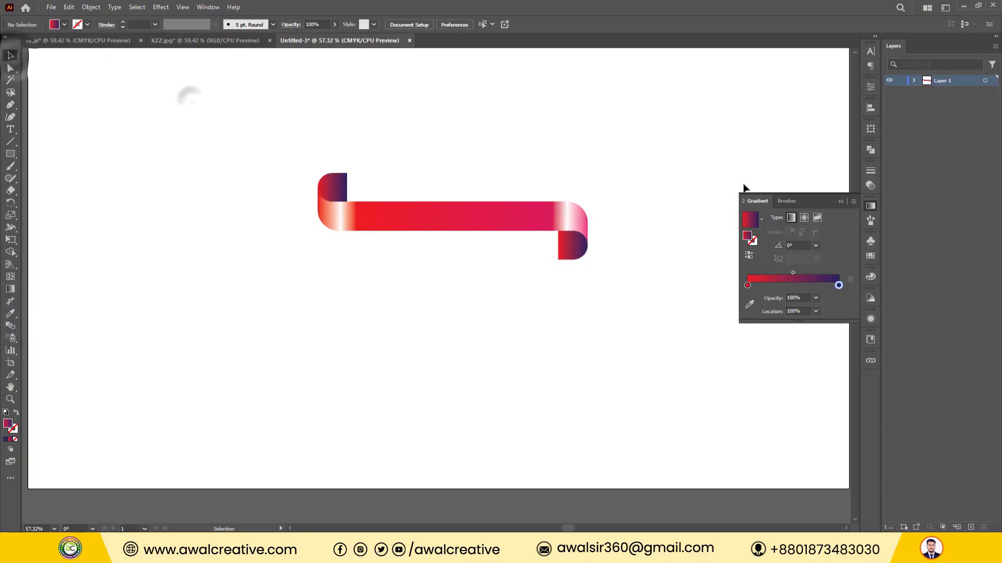
pyautogui.click(840, 201)
# Move the whole ribbon up, duplicate it straight below, and repeat the duplication three times to make a stack of five ribbons.
pyautogui.moveTo(223, 130); pyautogui.dragTo(601, 313)
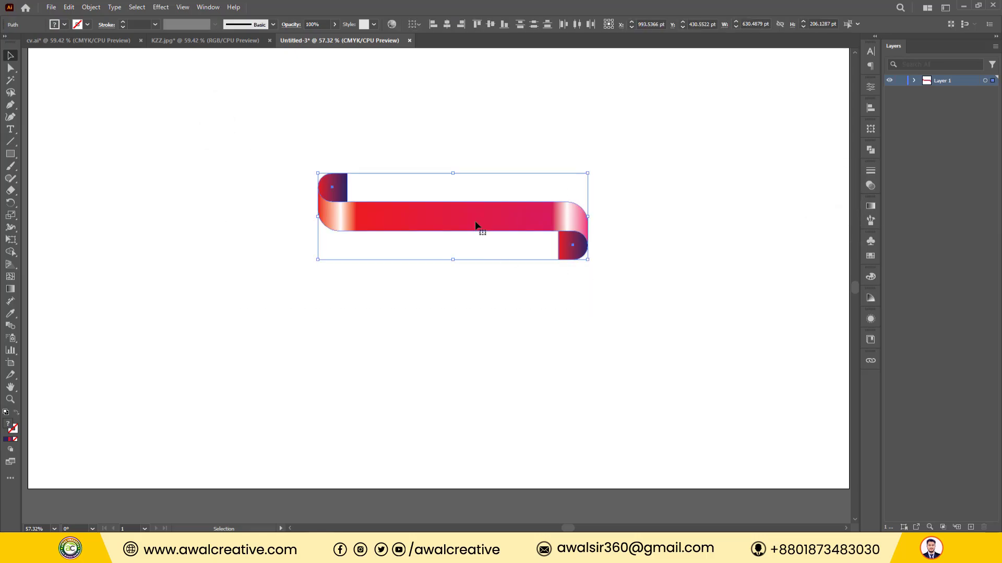
pyautogui.moveTo(473, 222); pyautogui.dragTo(450, 227)
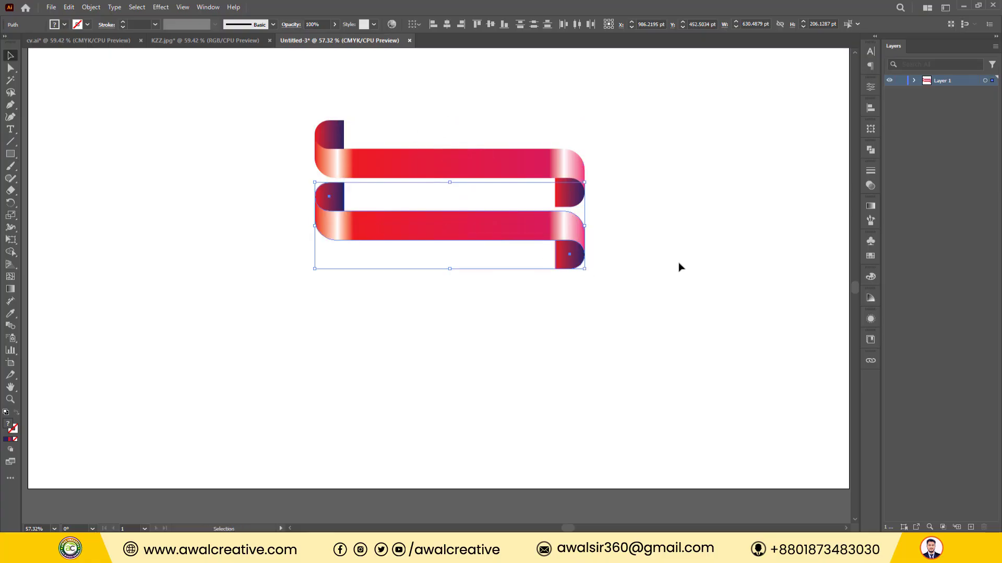
pyautogui.hotkey('ctrl', 'd')
pyautogui.hotkey('ctrl', 'd')
pyautogui.hotkey('ctrl', 'd')
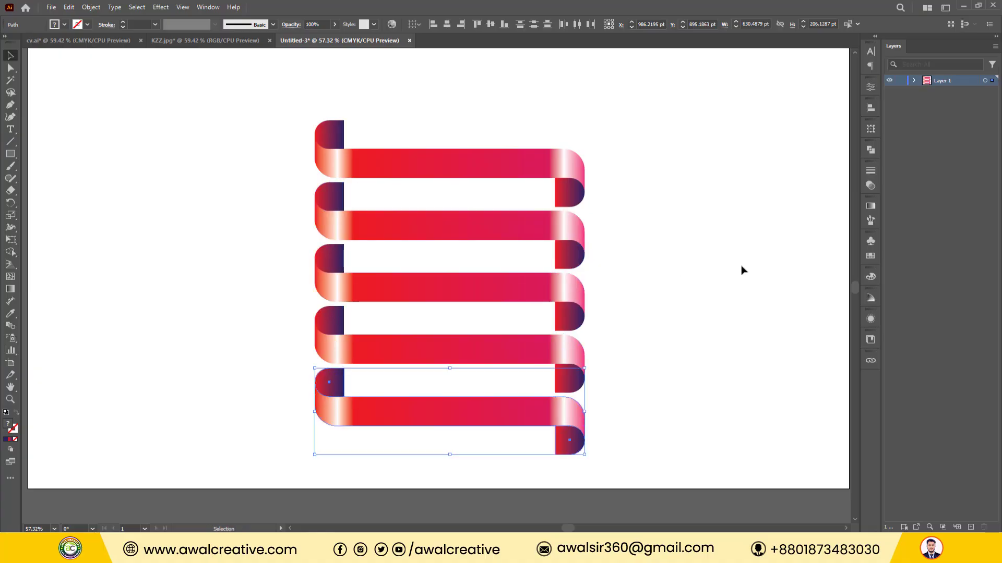
# Select all five ribbons and move the stack up so it fits centrally on the artboard's height.
pyautogui.click(745, 241)
pyautogui.moveTo(297, 99); pyautogui.dragTo(643, 498)
pyautogui.moveTo(514, 347); pyautogui.dragTo(518, 321)
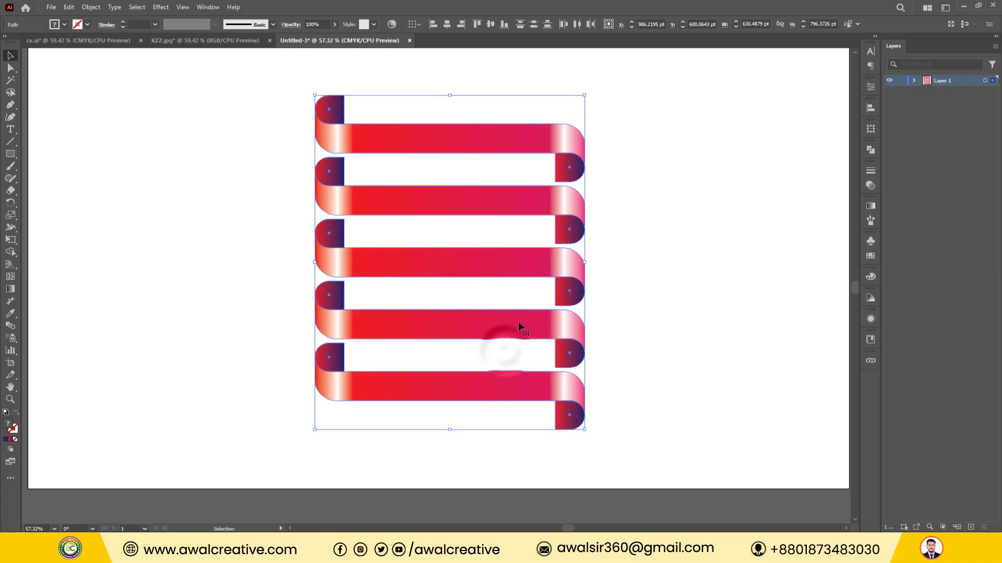
pyautogui.click(716, 278)
# Draw a tall rectangle covering the ribbon stack's full height, from the left fold pieces' inner edges to the right ones'.
pyautogui.click(10, 154)
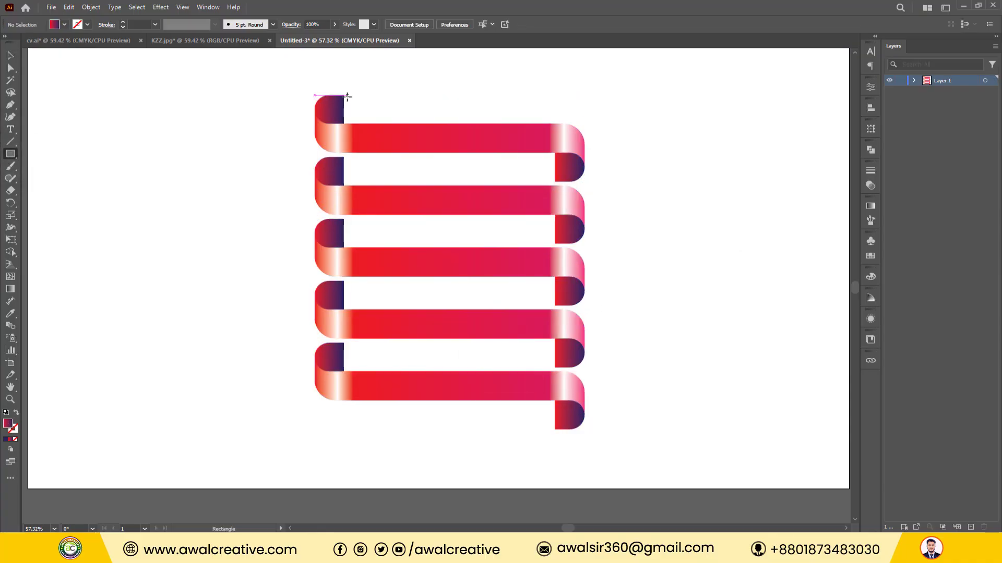
pyautogui.moveTo(344, 95)
pyautogui.mouseDown()
pyautogui.moveTo(441, 209)
pyautogui.moveTo(485, 444)
pyautogui.moveTo(536, 442)
pyautogui.moveTo(554, 429)
pyautogui.mouseUp()
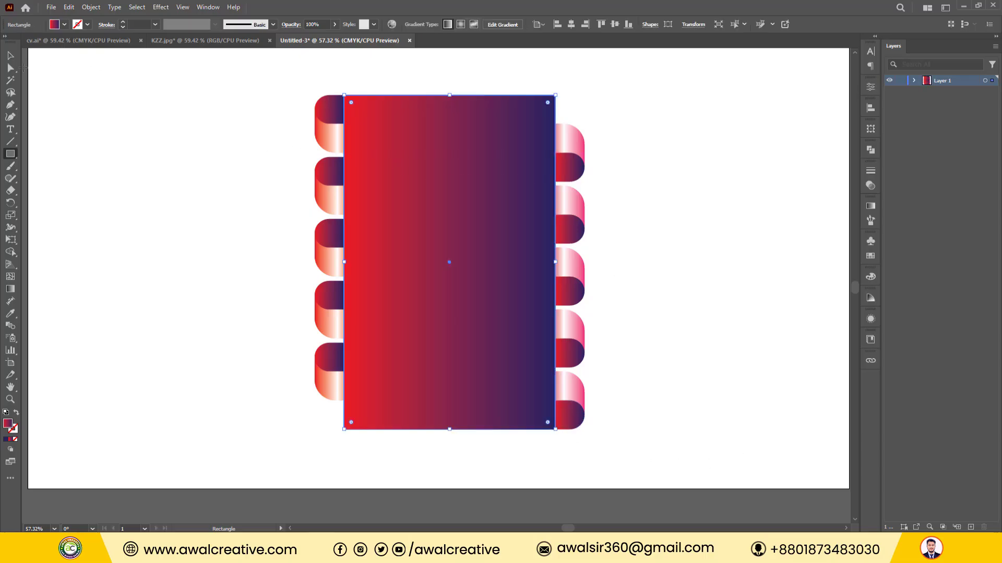
pyautogui.click(10, 55)
pyautogui.click(230, 39)
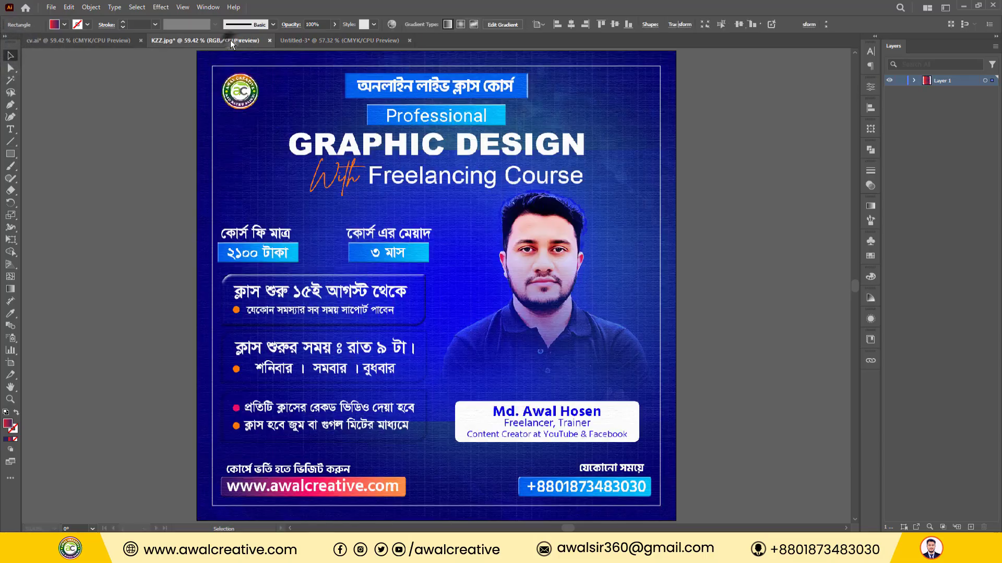
pyautogui.click(788, 195)
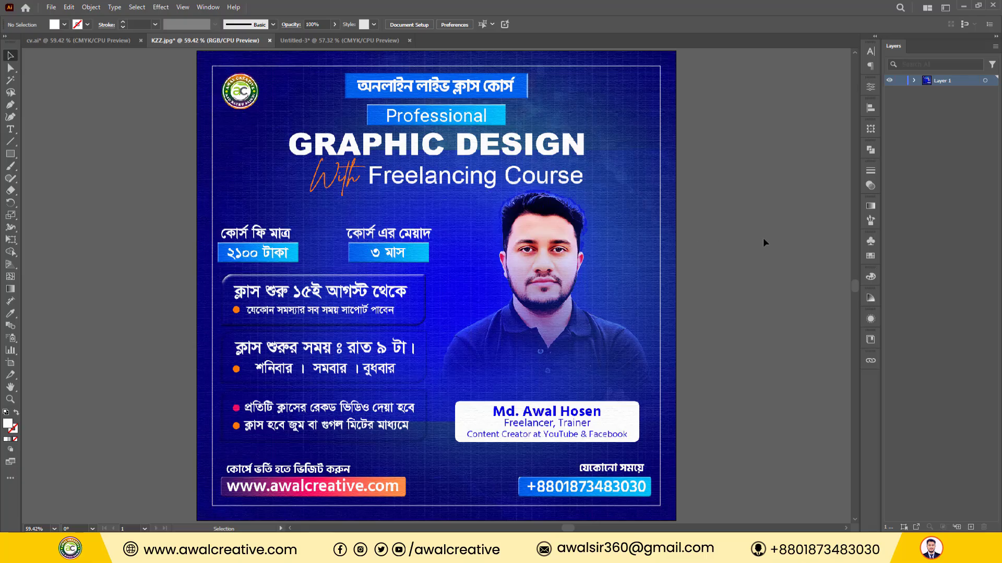
pyautogui.click(324, 40)
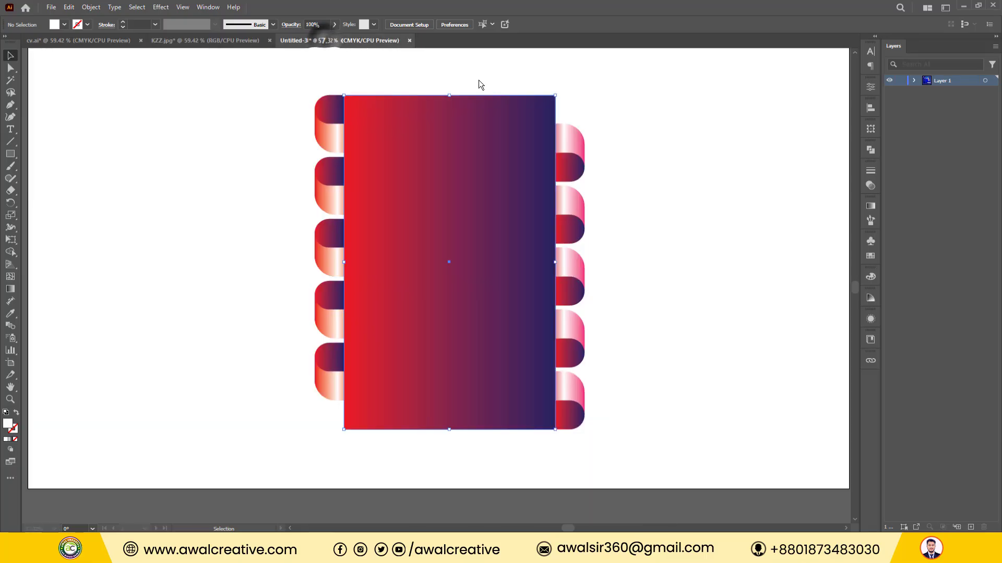
pyautogui.click(704, 92)
# Change the tall rectangle's fill from the gradient to solid white.
pyautogui.click(473, 136)
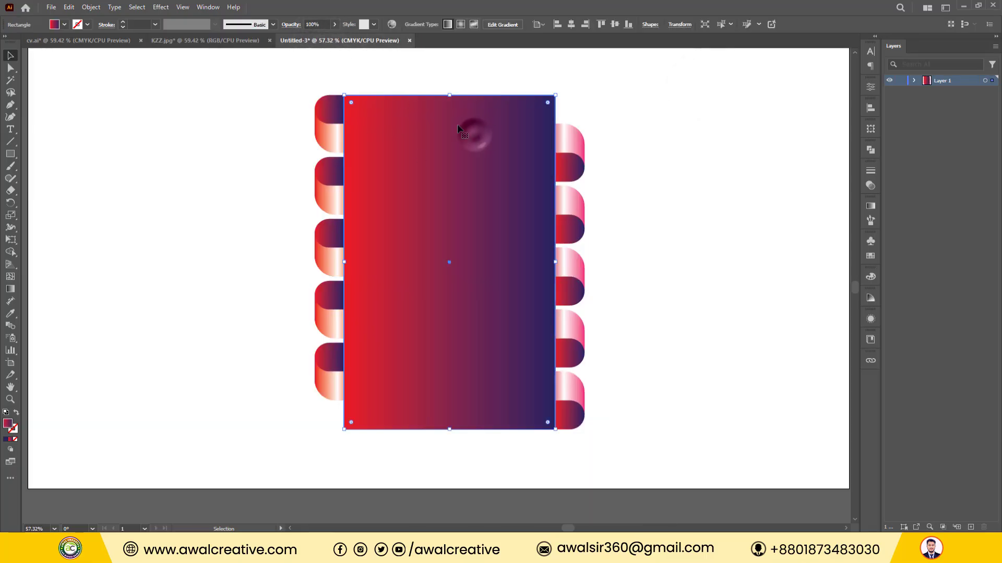
pyautogui.click(64, 24)
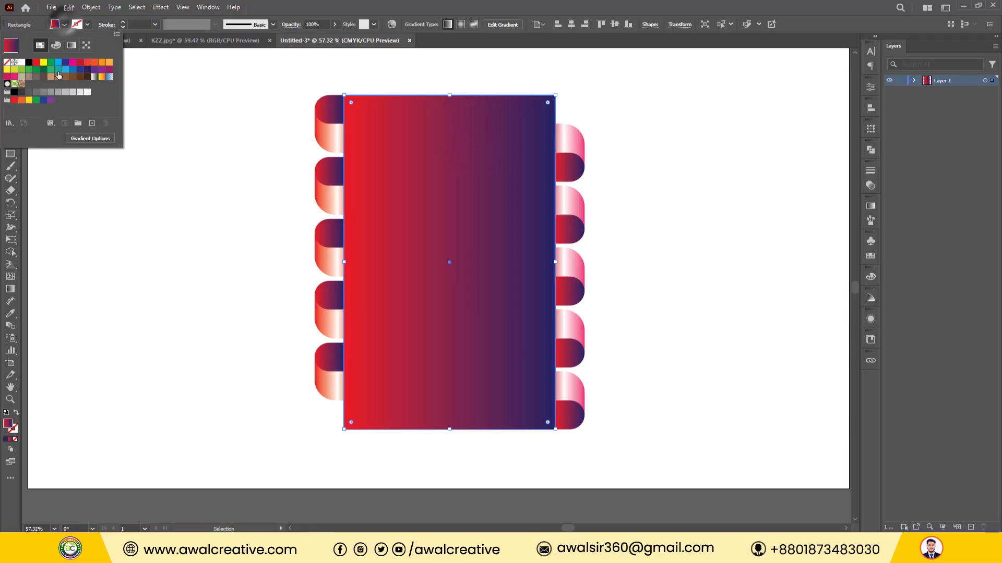
pyautogui.click(22, 64)
pyautogui.click(691, 139)
pyautogui.click(424, 137)
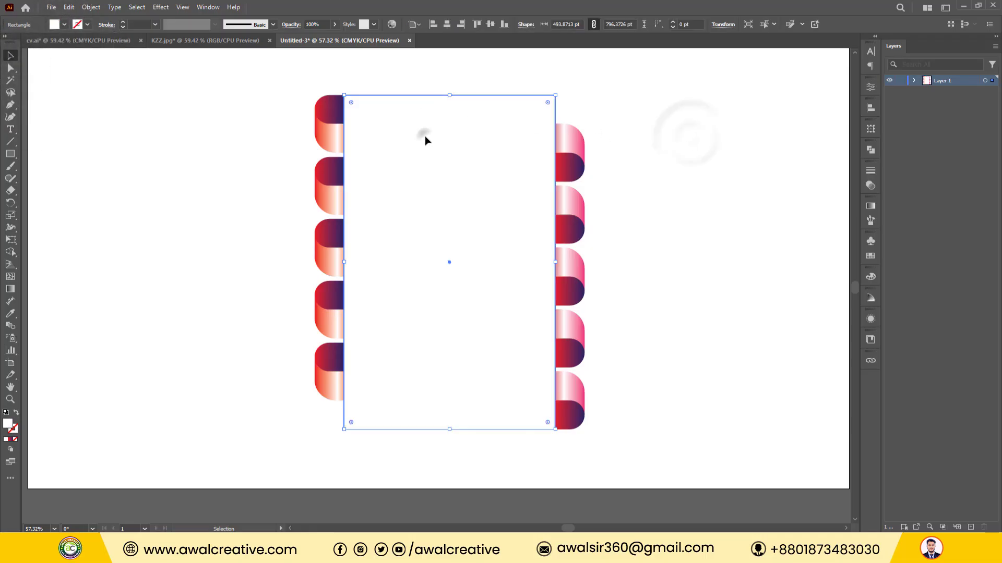
# Move the white rectangle off the ribbon stack, select the upper three ribbon bands, and undo the move.
pyautogui.rightClick(429, 137)
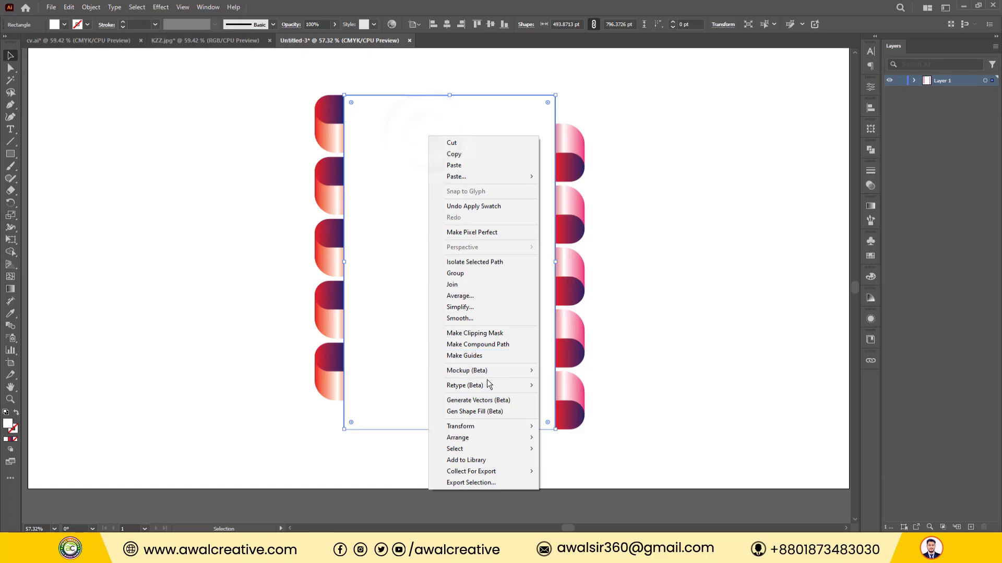
pyautogui.click(398, 197)
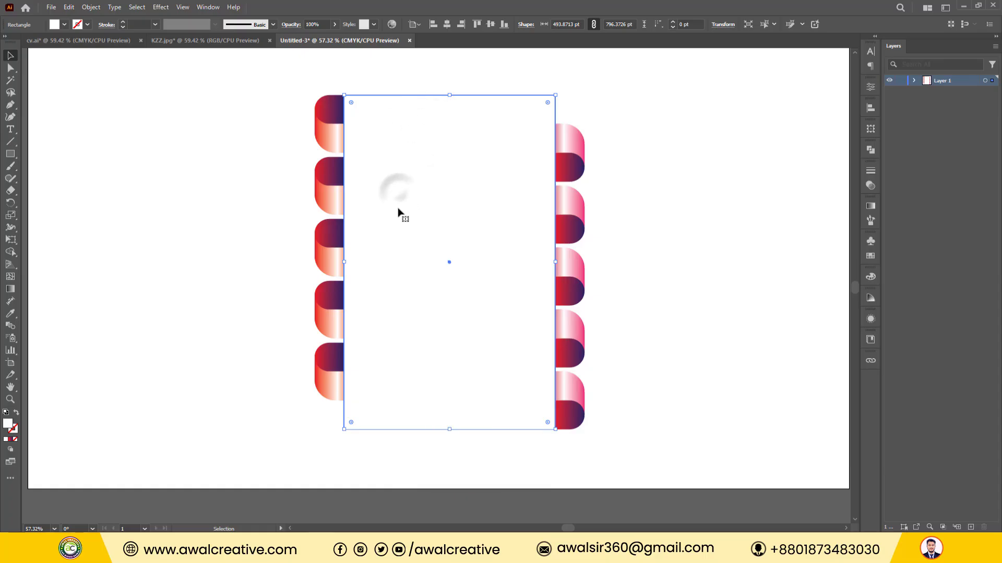
pyautogui.moveTo(398, 213); pyautogui.dragTo(726, 216)
pyautogui.click(432, 152)
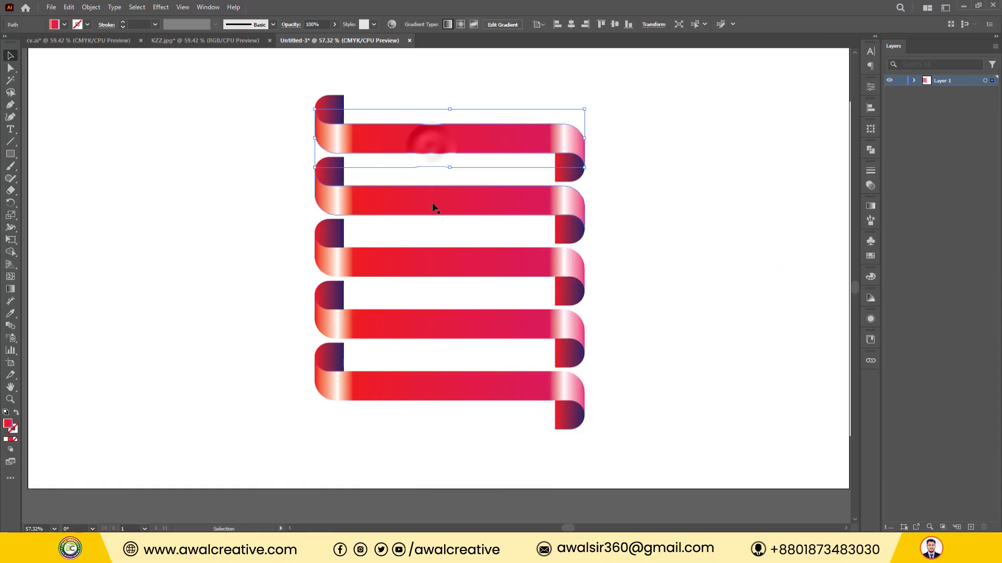
pyautogui.keyDown('shift'); pyautogui.click(433, 208); pyautogui.keyUp('shift')
pyautogui.keyDown('shift'); pyautogui.click(431, 263); pyautogui.keyUp('shift')
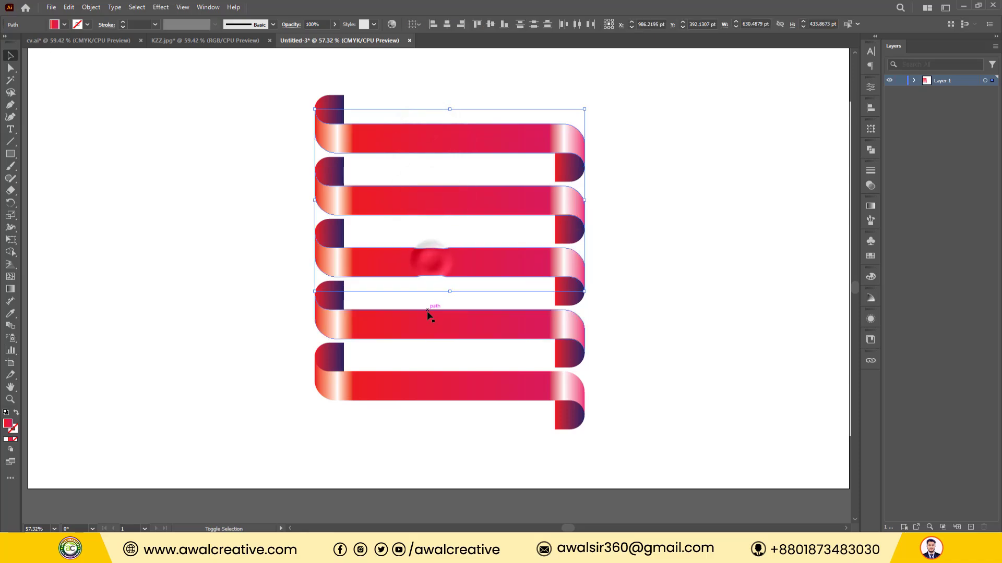
pyautogui.click(733, 275)
pyautogui.hotkey('ctrl', 'z')
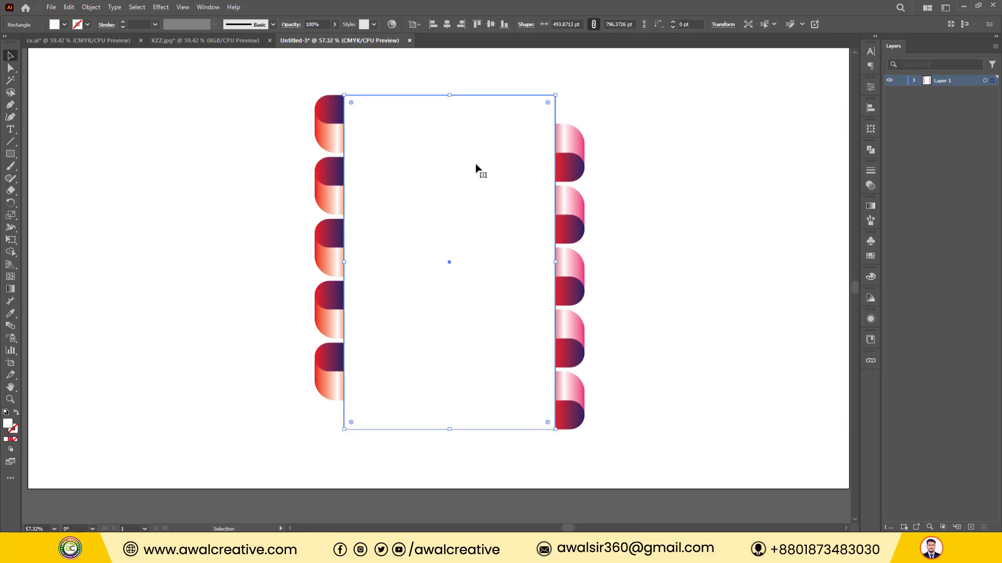
pyautogui.rightClick(476, 169)
pyautogui.click(747, 138)
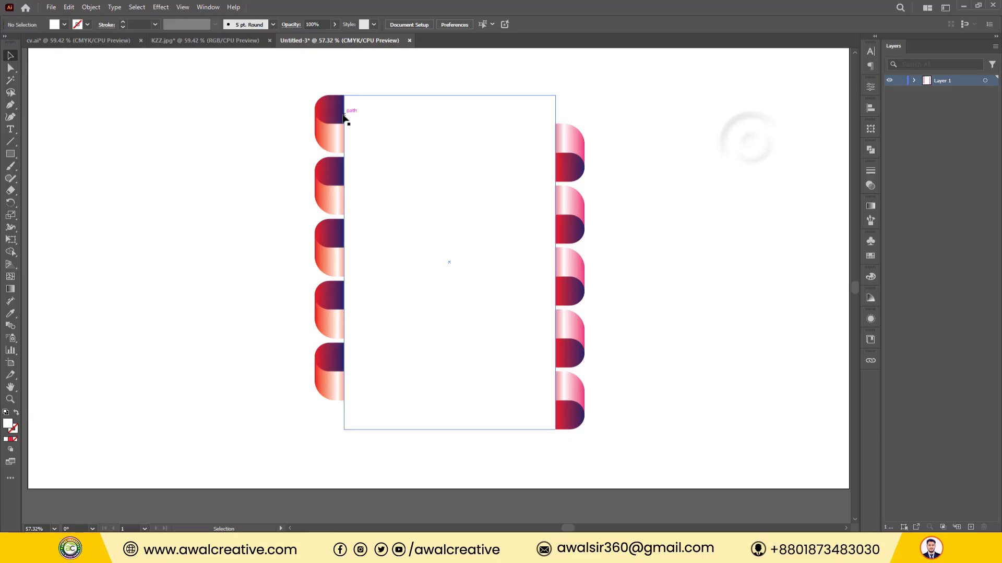
# Send the tall rectangle to the back, behind all the ribbon bands.
pyautogui.click(437, 163)
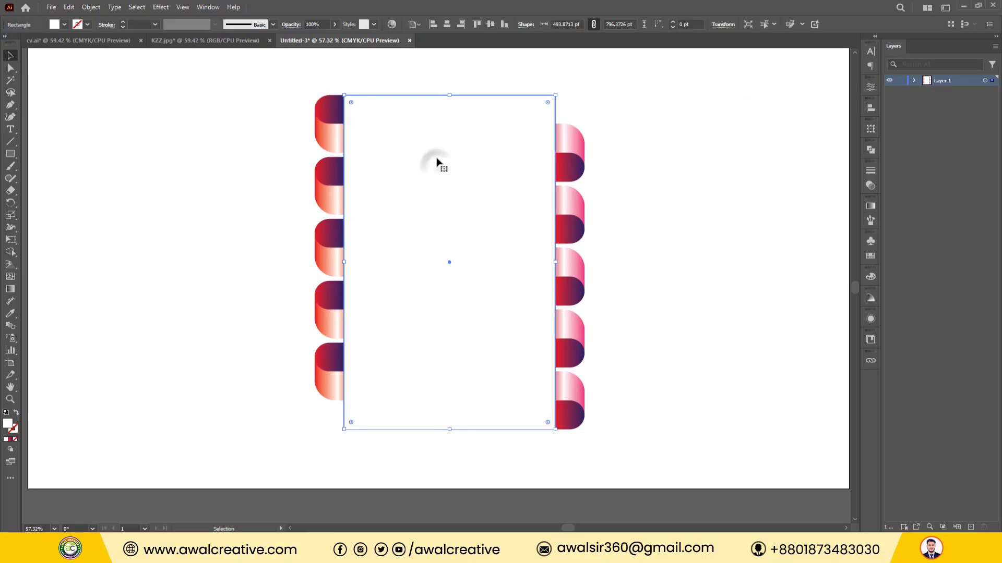
pyautogui.rightClick(446, 124)
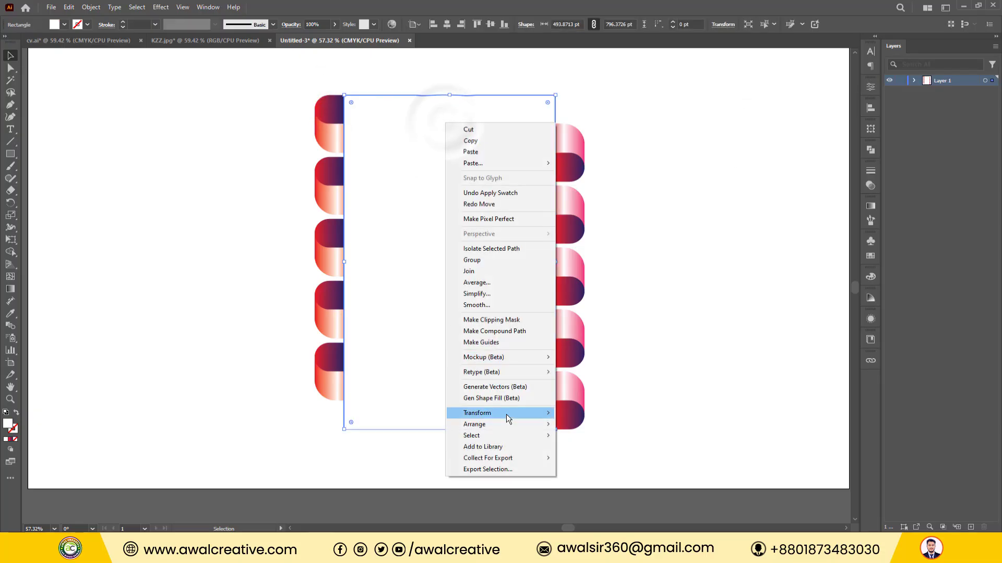
pyautogui.moveTo(522, 425)
pyautogui.click(603, 458)
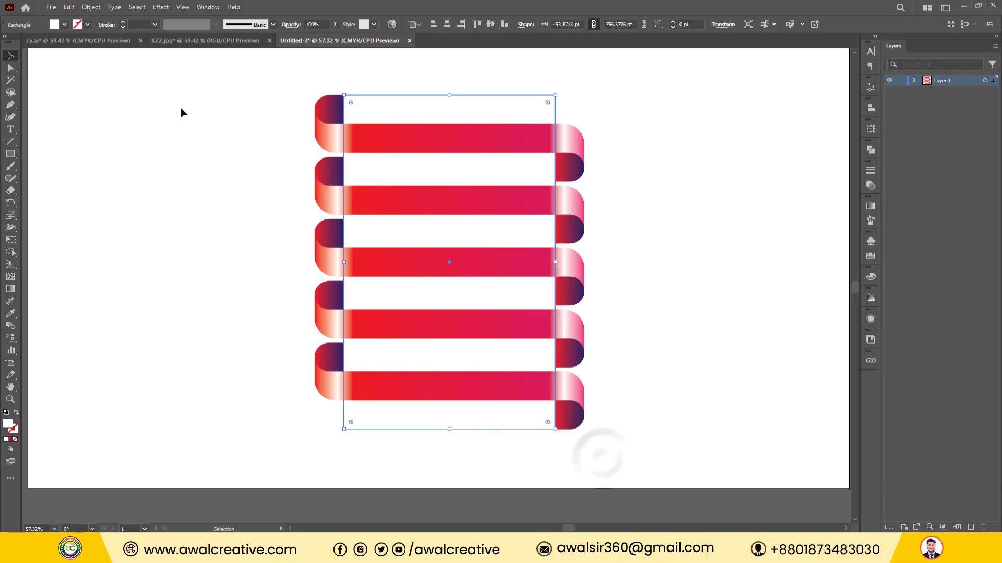
# Fill the tall rectangle behind the ribbons with a very light grey swatch and deselect it.
pyautogui.click(64, 25)
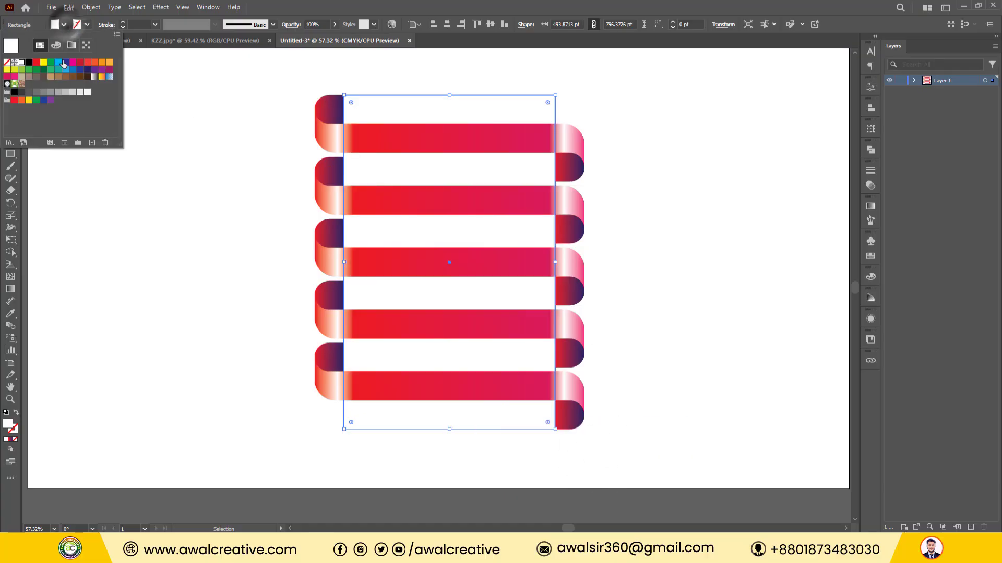
pyautogui.click(74, 92)
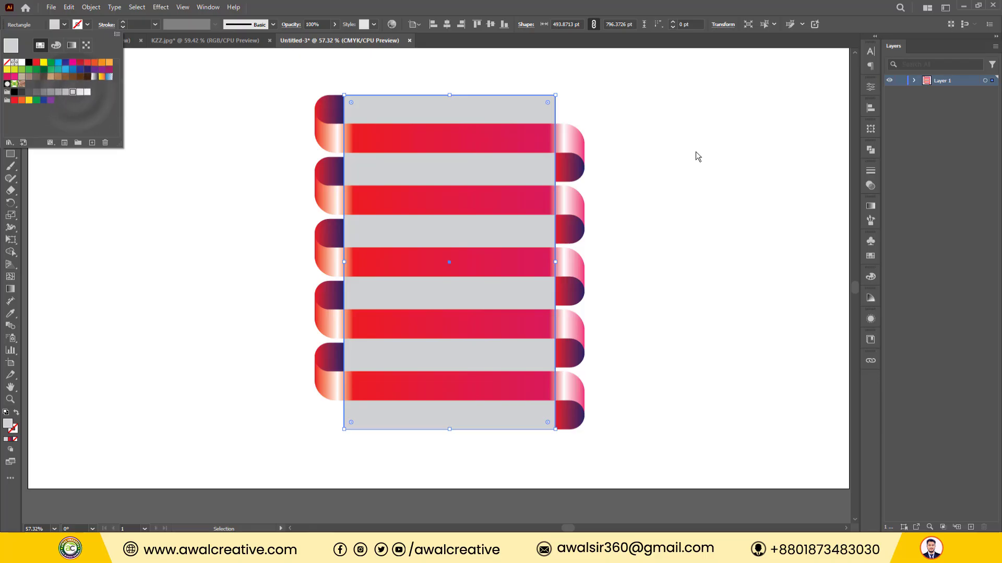
pyautogui.click(81, 92)
pyautogui.click(687, 139)
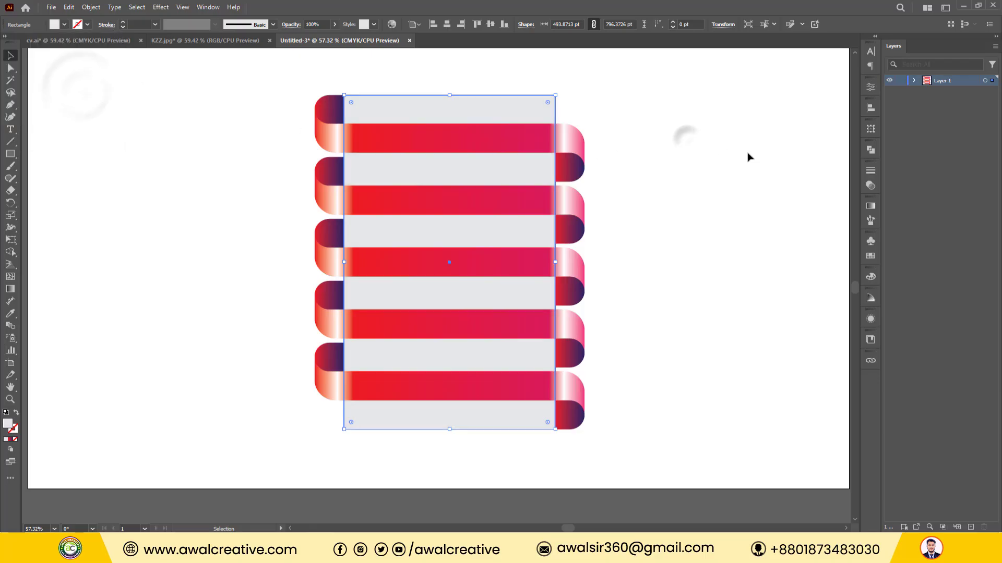
pyautogui.click(746, 151)
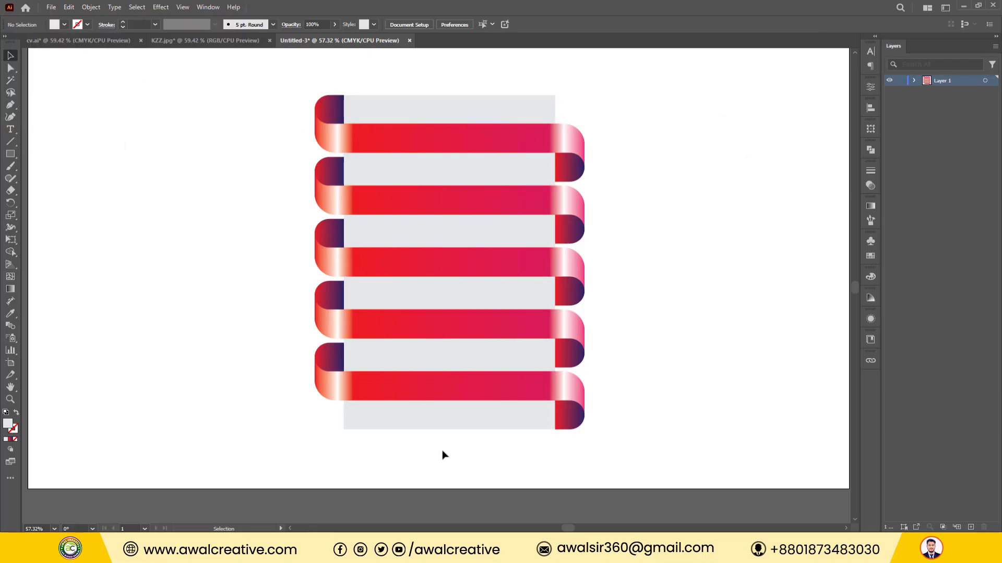
pyautogui.click(429, 427)
pyautogui.click(738, 214)
# Select the long red bands of all five ribbons together.
pyautogui.click(452, 150)
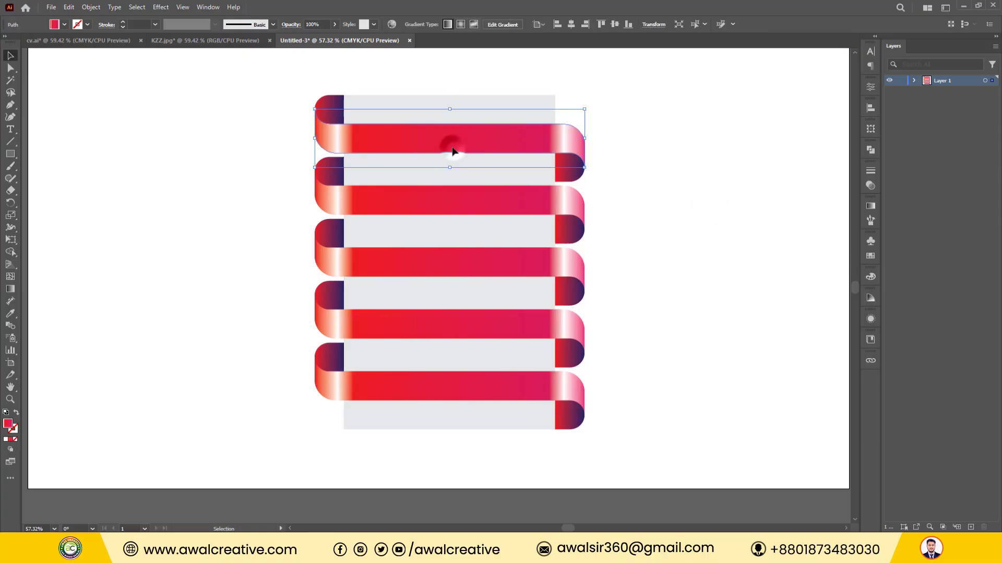
pyautogui.keyDown('shift'); pyautogui.click(449, 203); pyautogui.keyUp('shift')
pyautogui.keyDown('shift'); pyautogui.click(452, 280); pyautogui.keyUp('shift')
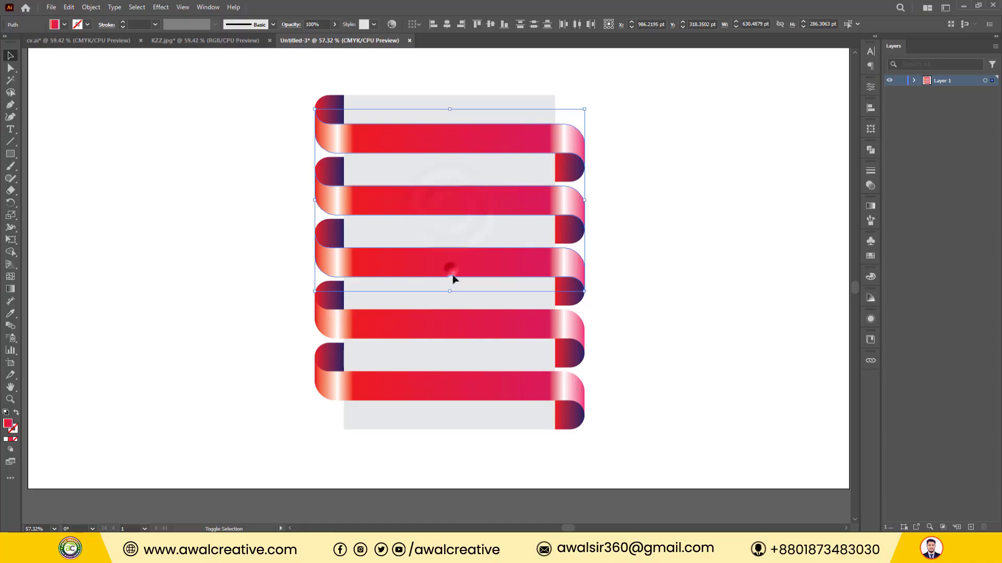
pyautogui.keyDown('shift'); pyautogui.click(458, 326); pyautogui.keyUp('shift')
pyautogui.keyDown('shift'); pyautogui.click(460, 391); pyautogui.keyUp('shift')
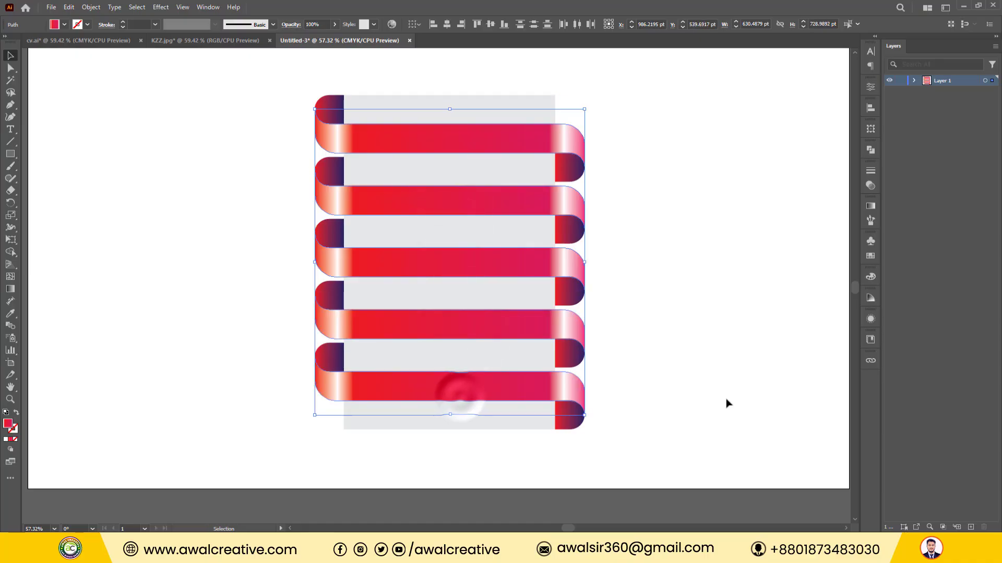
# Apply a drop shadow with a 6 pt blur to the five ribbon bands, and undo it.
pyautogui.click(161, 7)
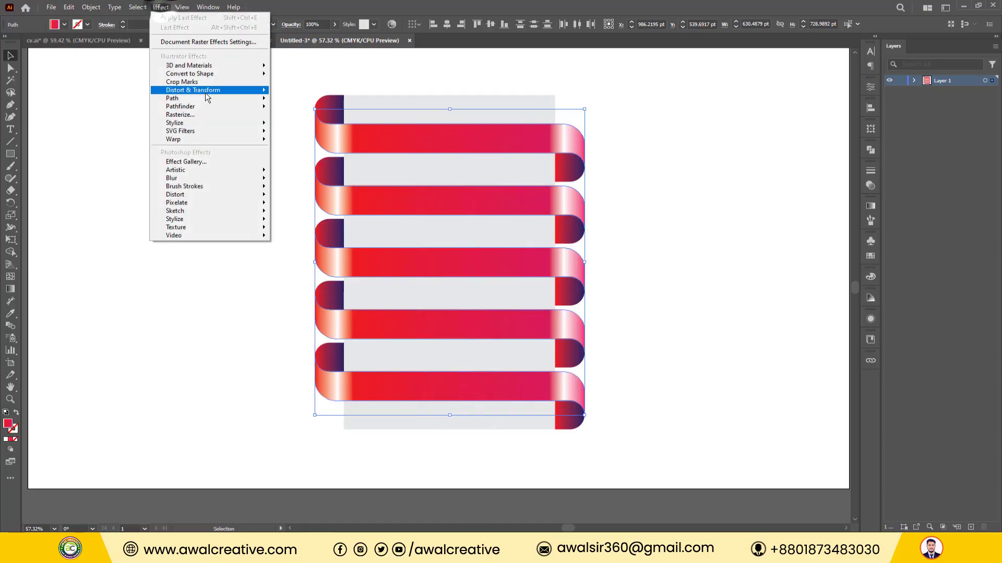
pyautogui.click(207, 123)
pyautogui.click(301, 124)
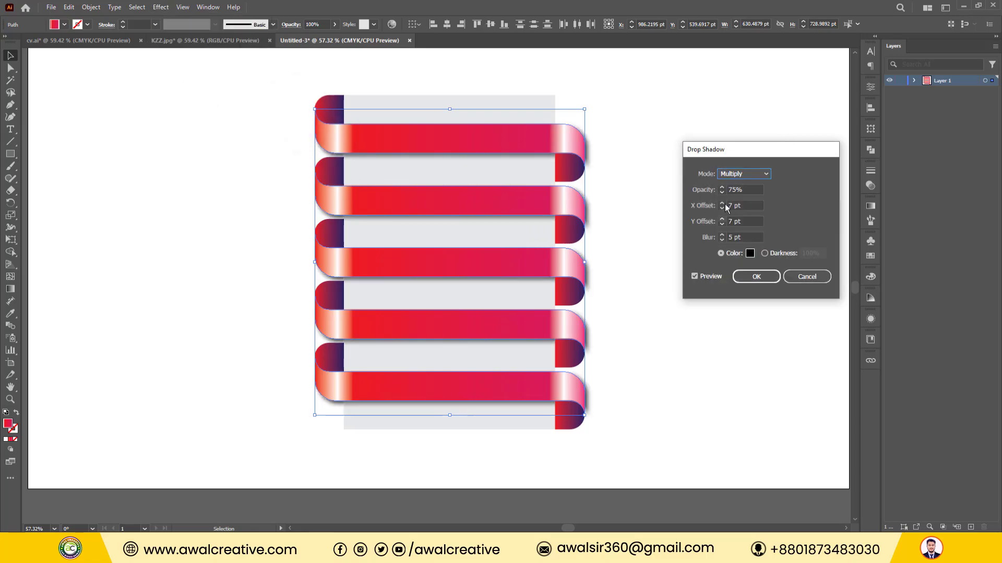
pyautogui.doubleClick(746, 238)
pyautogui.write('6')
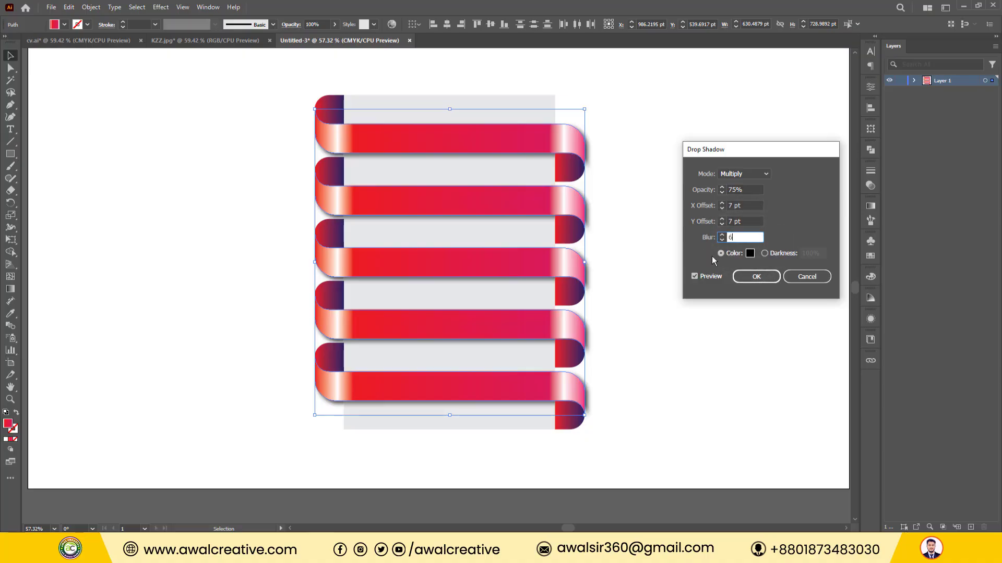
pyautogui.press('Tab')
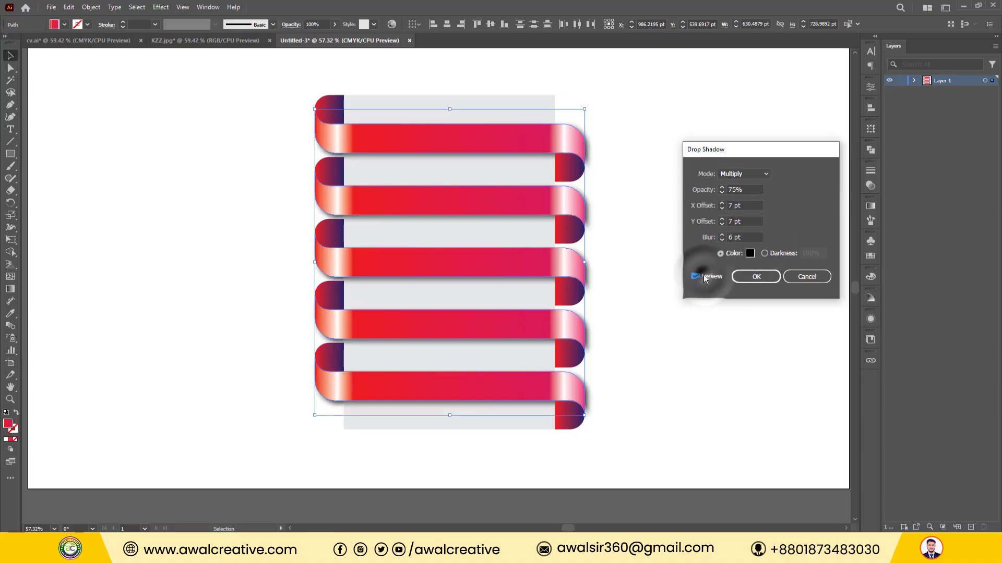
pyautogui.click(758, 276)
pyautogui.click(725, 204)
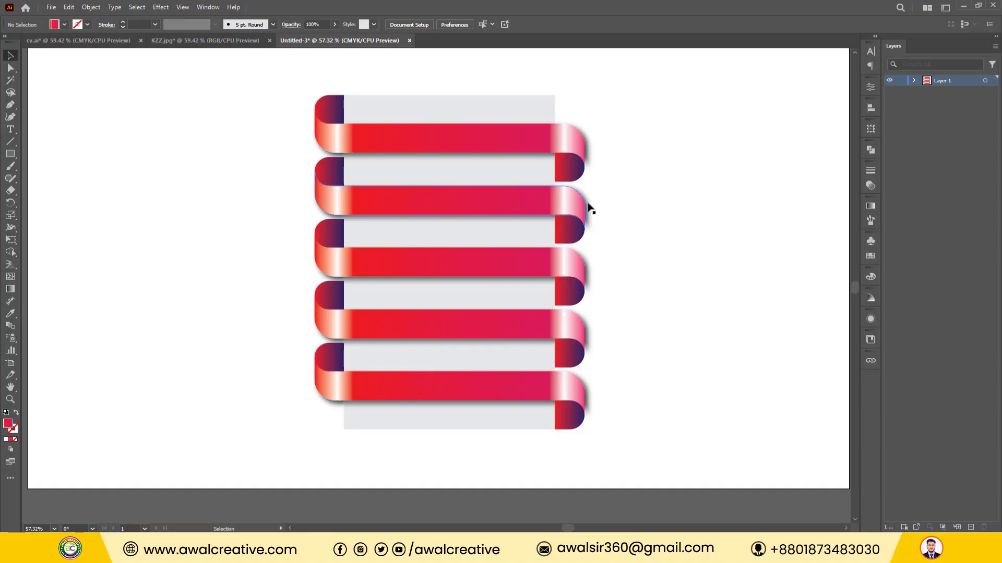
pyautogui.click(572, 312)
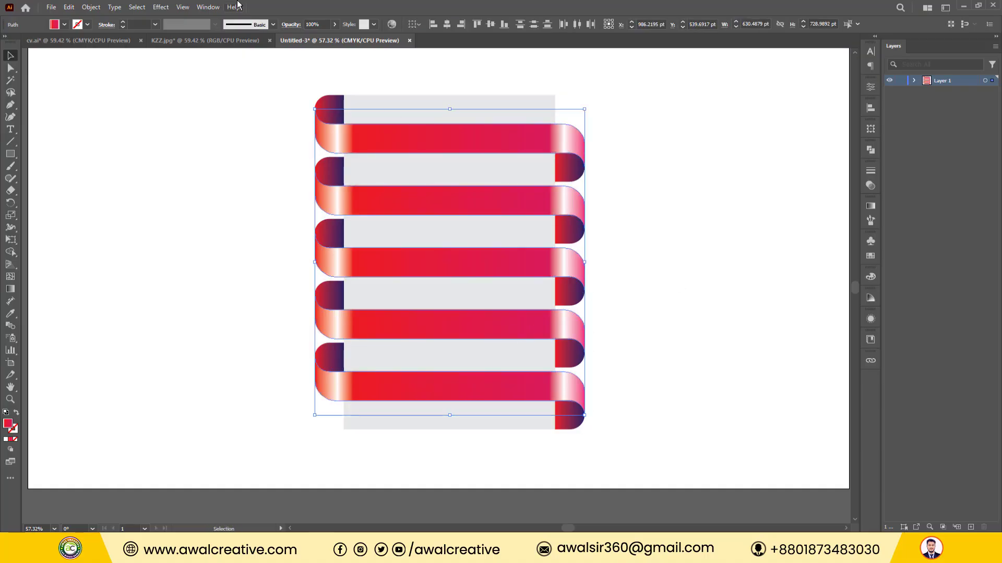
# Start a new drop shadow on the five ribbon bands with the X and Y offsets set to 0 pt.
pyautogui.click(162, 7)
pyautogui.moveTo(231, 121)
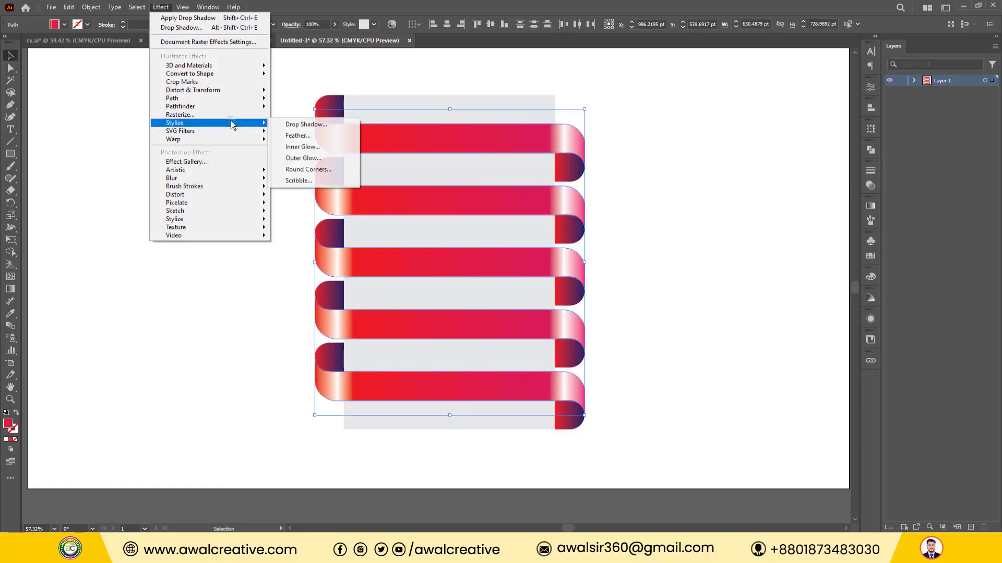
pyautogui.click(308, 124)
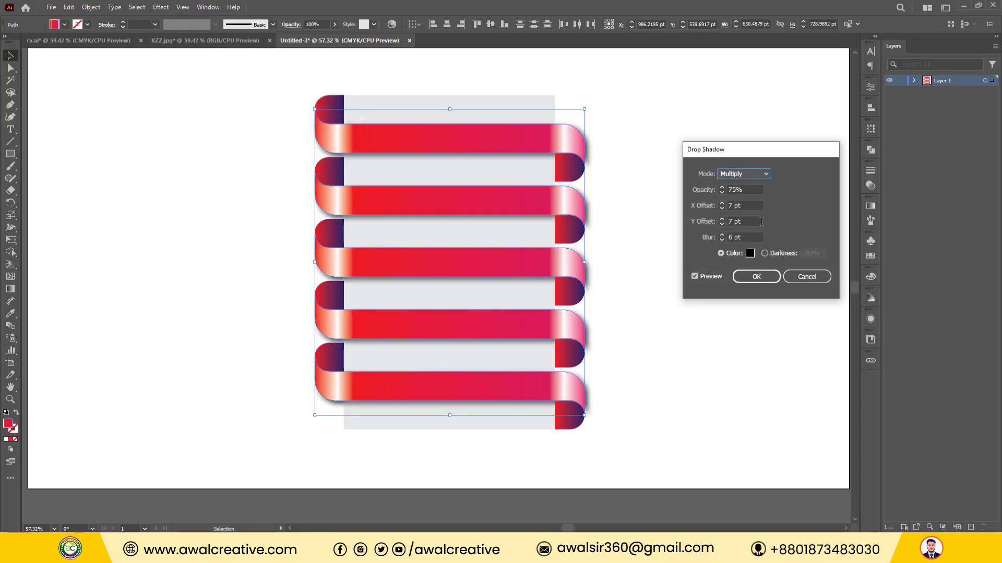
pyautogui.doubleClick(753, 205)
pyautogui.write('0')
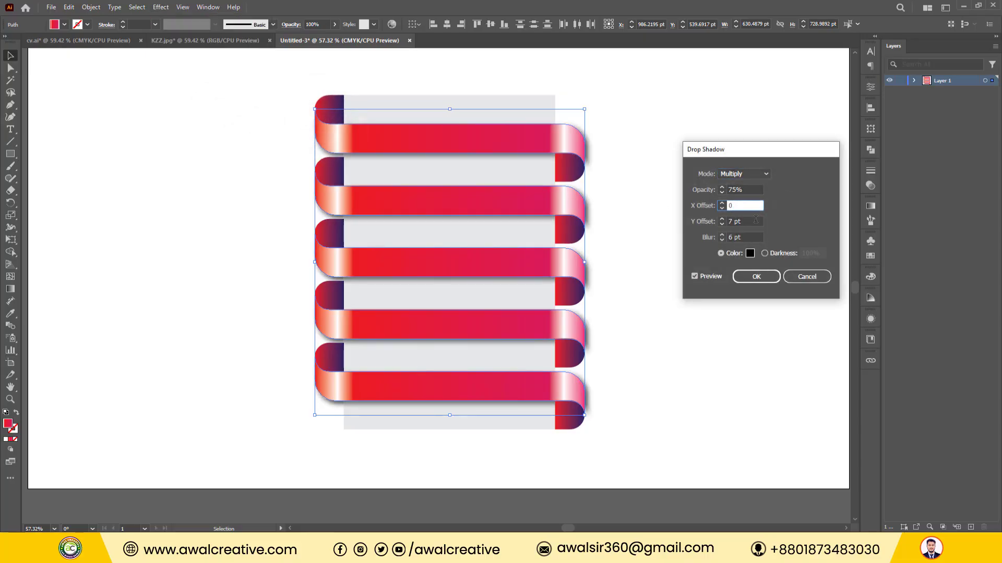
pyautogui.doubleClick(729, 222)
pyautogui.write('0')
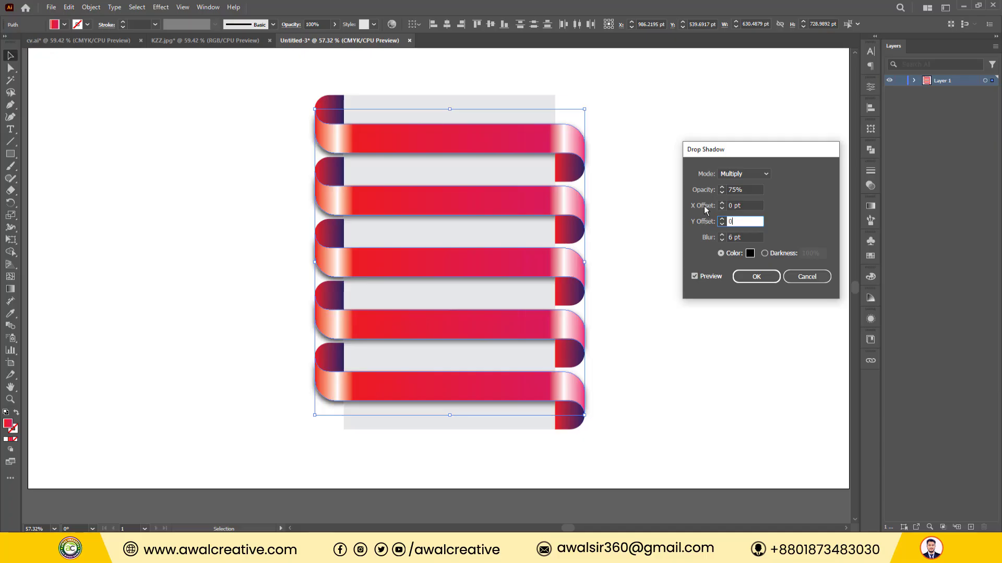
# Try 10 pt X and Y offsets on the ribbon bands' drop shadow, and reset the X offset to 0 pt.
pyautogui.hotkey('shift', 'Tab')
pyautogui.write('10')
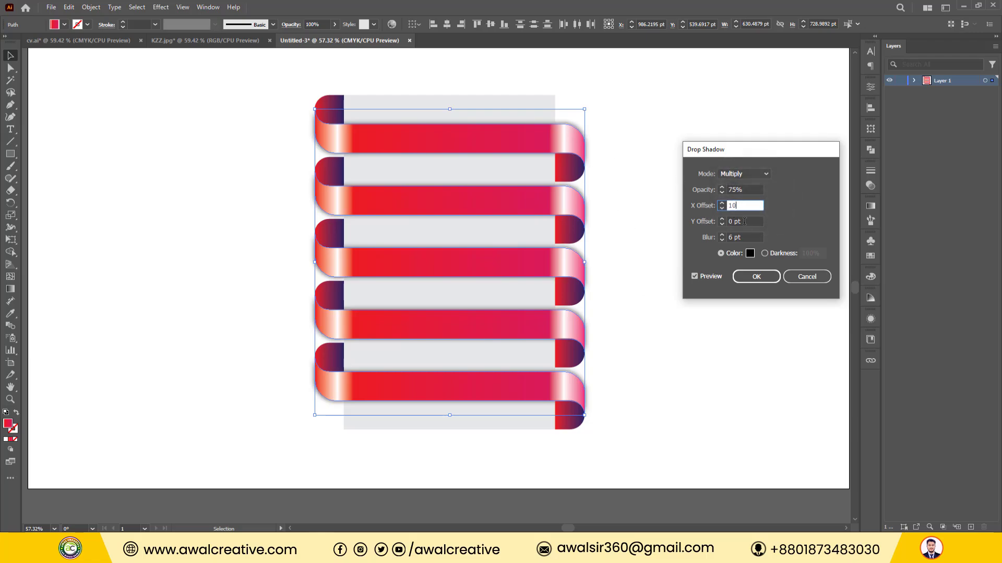
pyautogui.press('Tab')
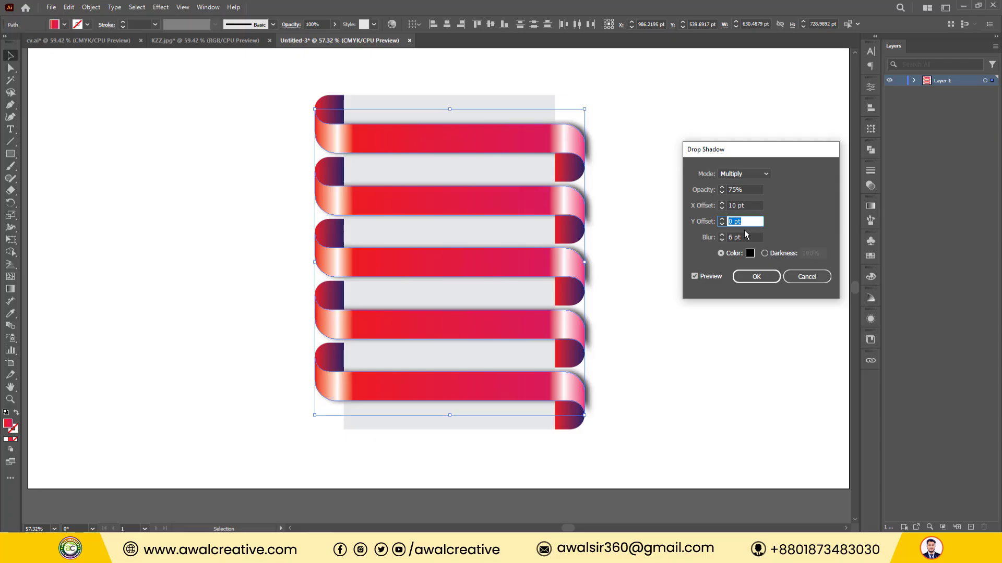
pyautogui.write('10')
pyautogui.click(751, 205)
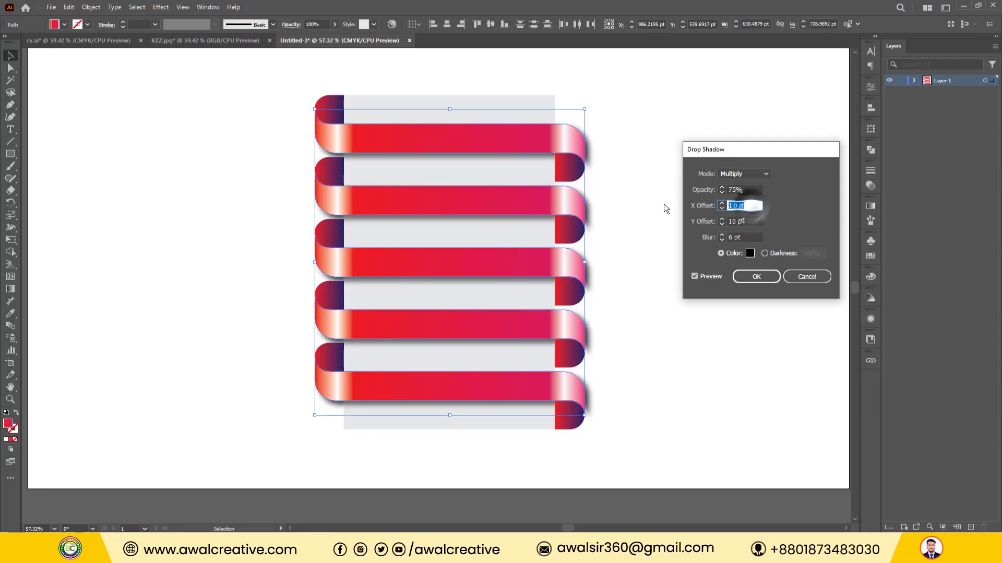
pyautogui.write('0')
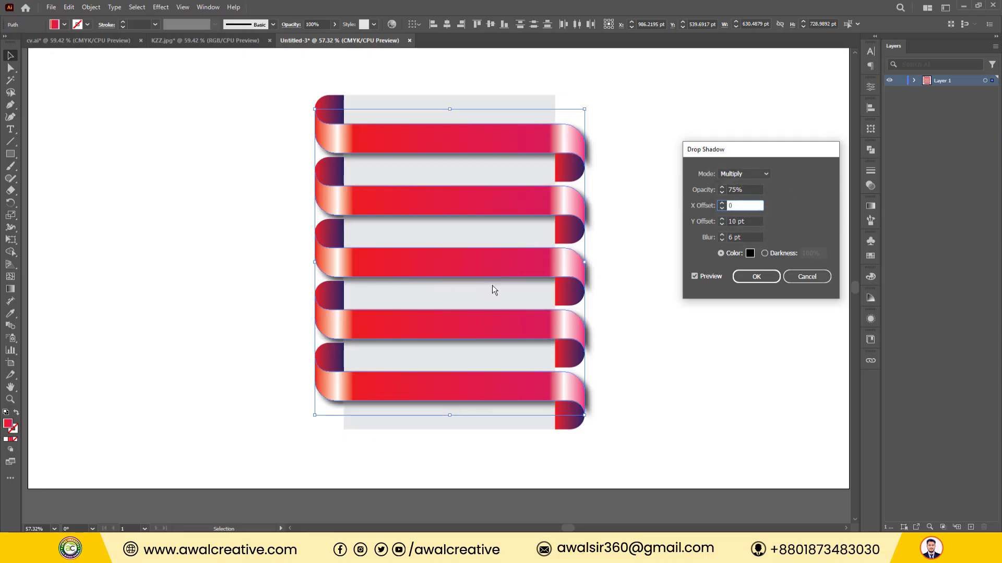
pyautogui.click(747, 193)
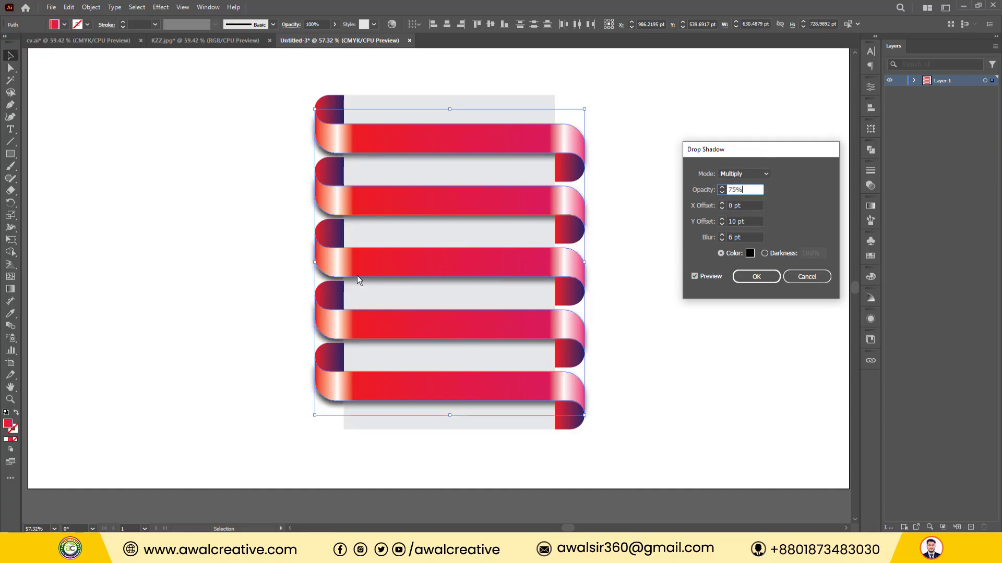
# Apply the ribbon bands' drop shadow with a 5 pt Y offset and a 5 pt blur, and deselect the bands.
pyautogui.click(744, 239)
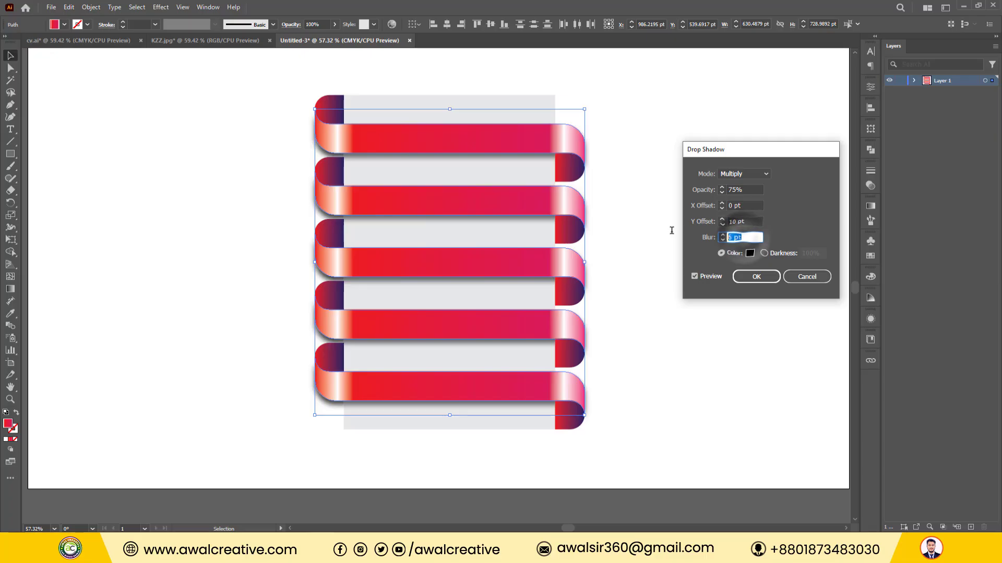
pyautogui.write('5')
pyautogui.click(752, 221)
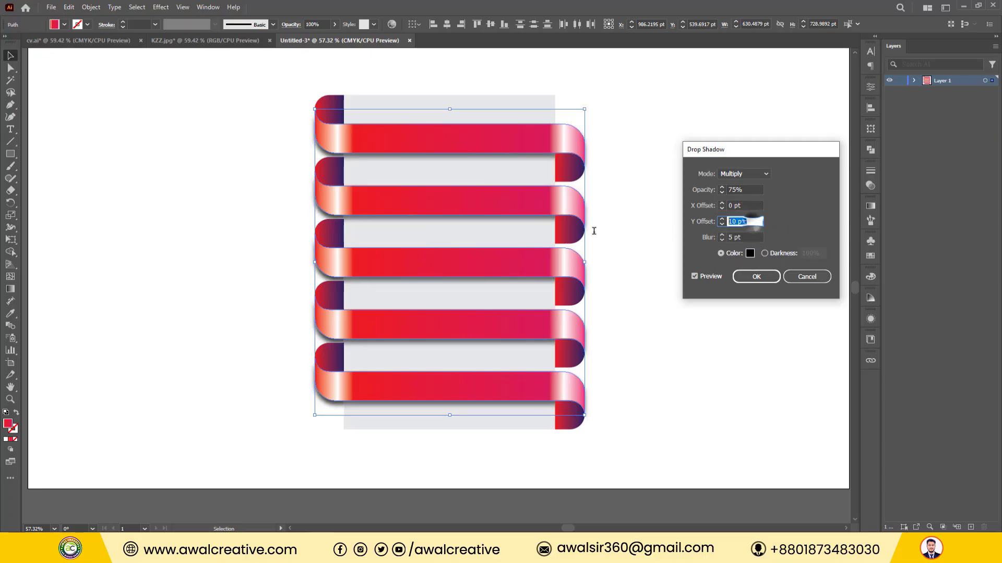
pyautogui.write('5')
pyautogui.click(741, 205)
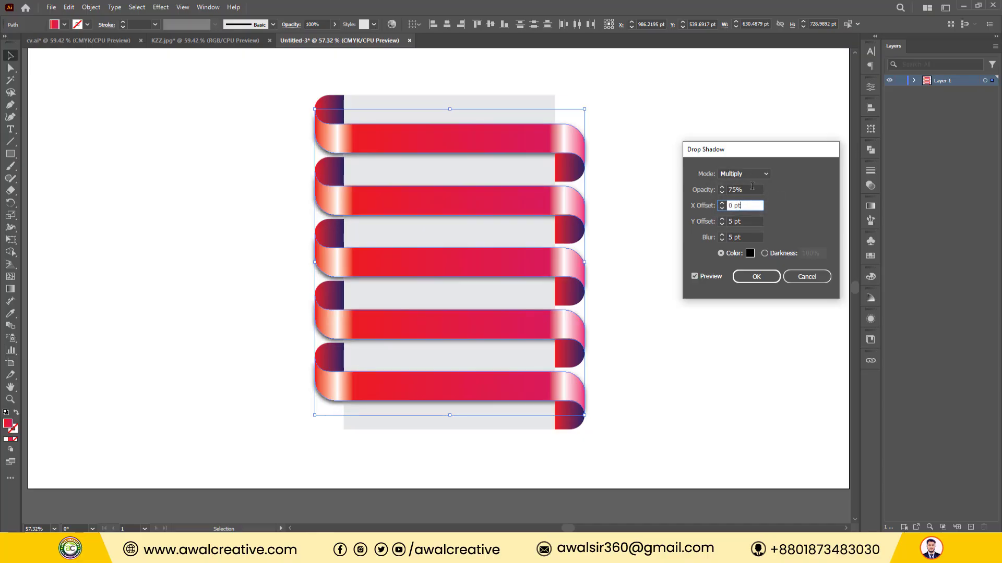
pyautogui.click(752, 188)
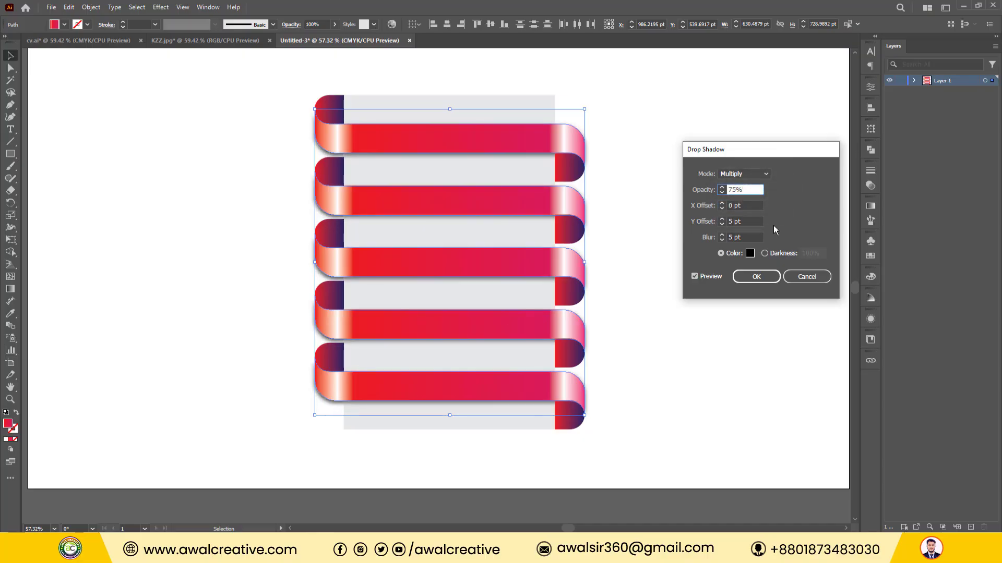
pyautogui.click(764, 280)
pyautogui.click(642, 256)
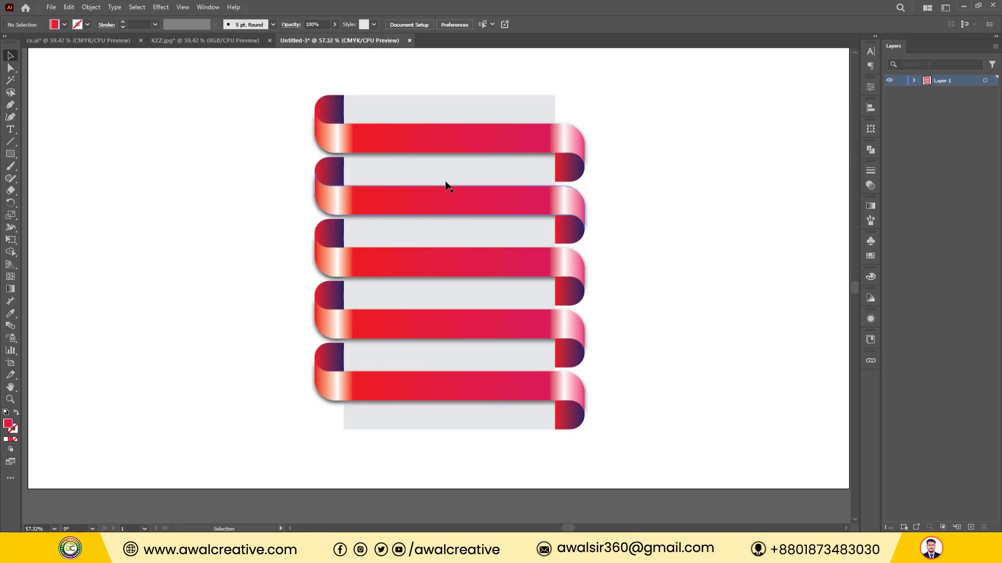
# Recolour the second band's gradient, making its first stop medium blue and the red stop after the first white highlight dark blue.
pyautogui.click(425, 205)
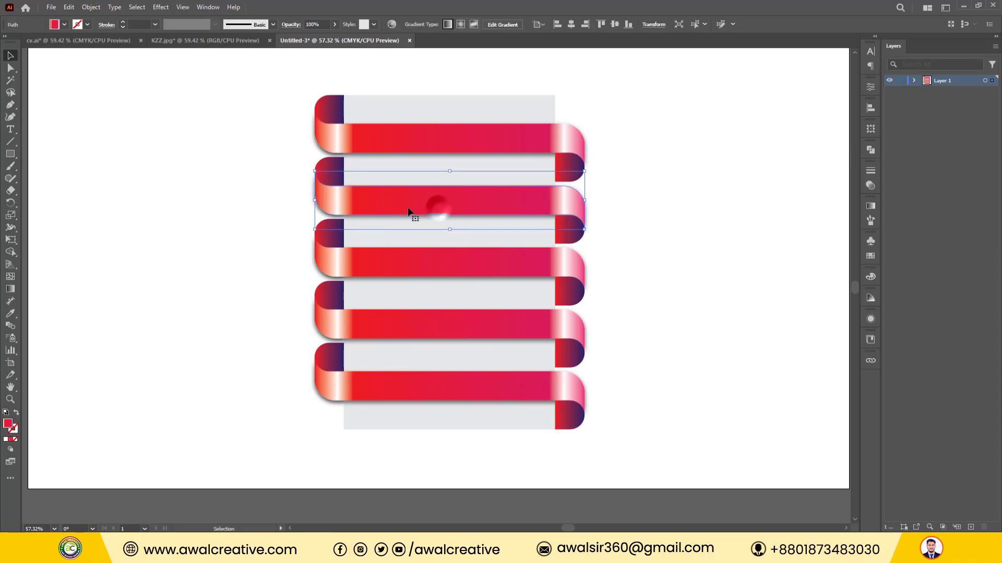
pyautogui.click(429, 268)
pyautogui.click(426, 203)
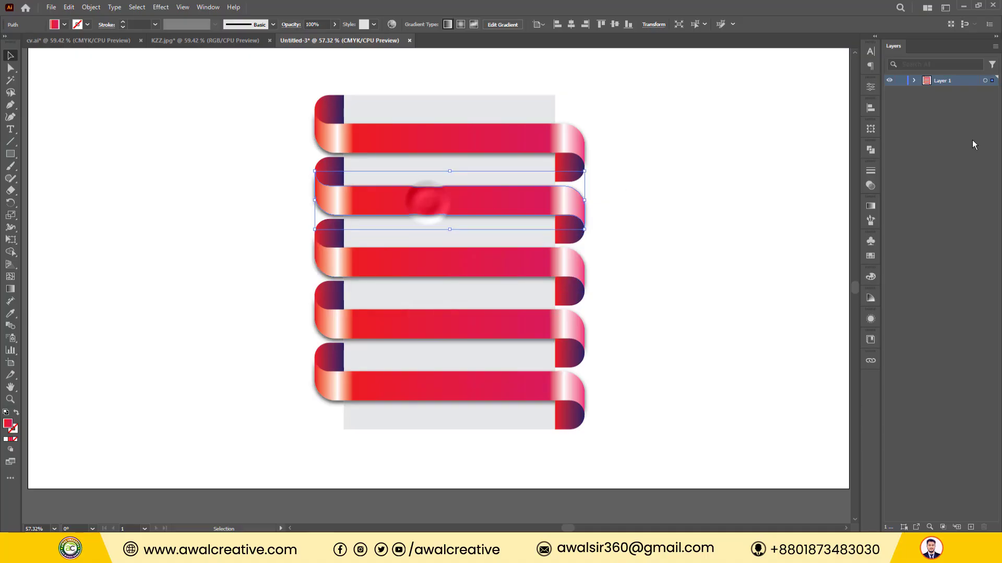
pyautogui.click(870, 205)
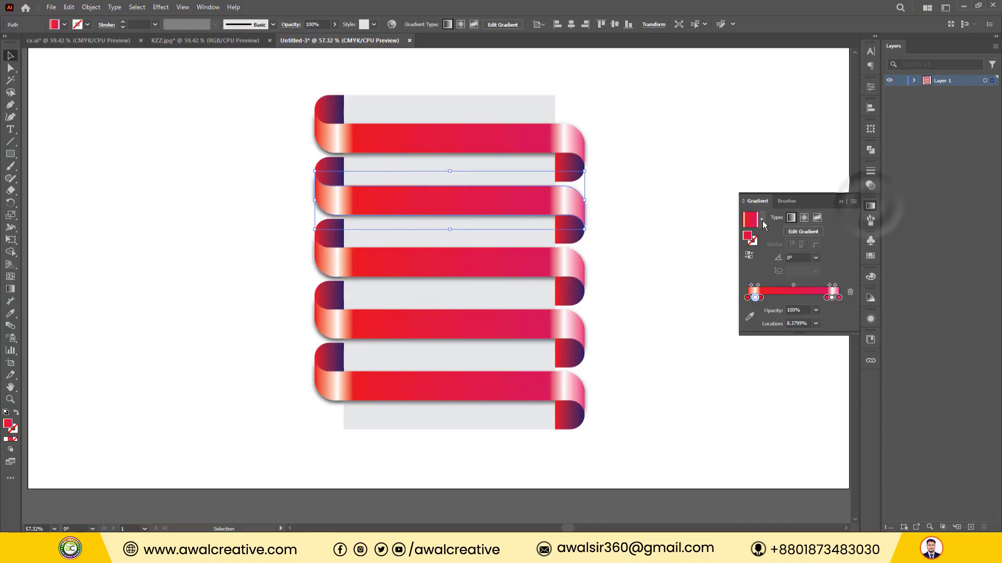
pyautogui.doubleClick(747, 297)
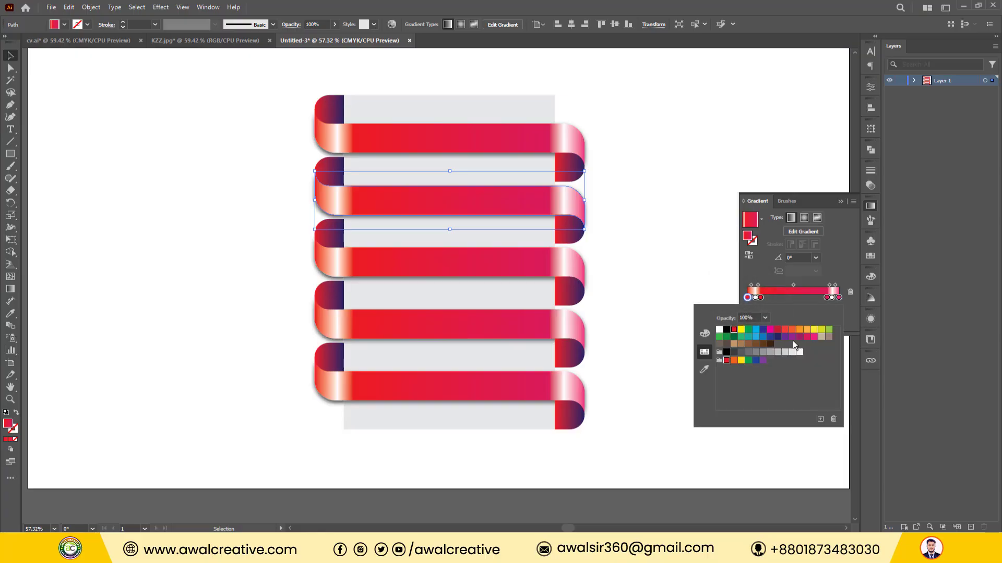
pyautogui.click(778, 338)
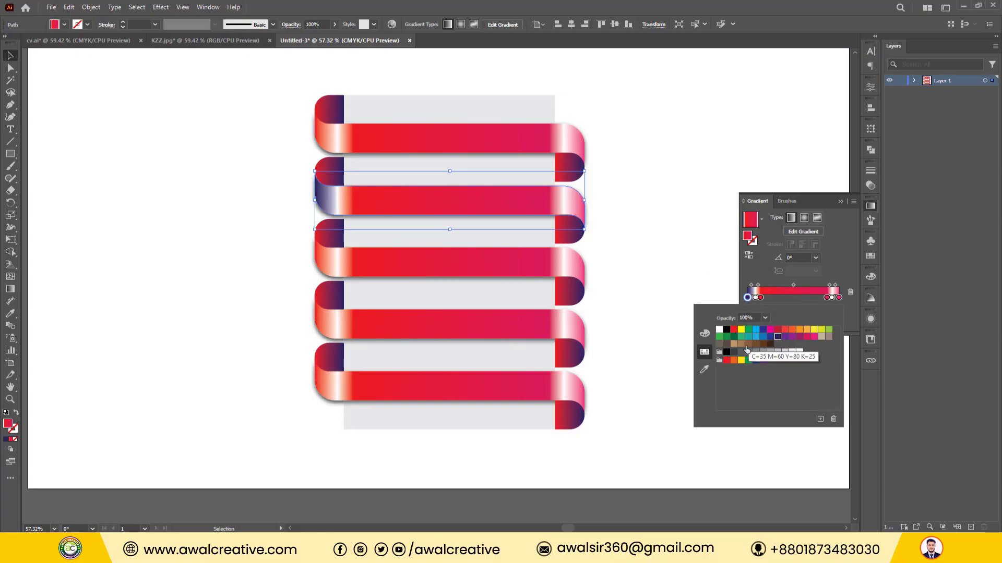
pyautogui.click(762, 337)
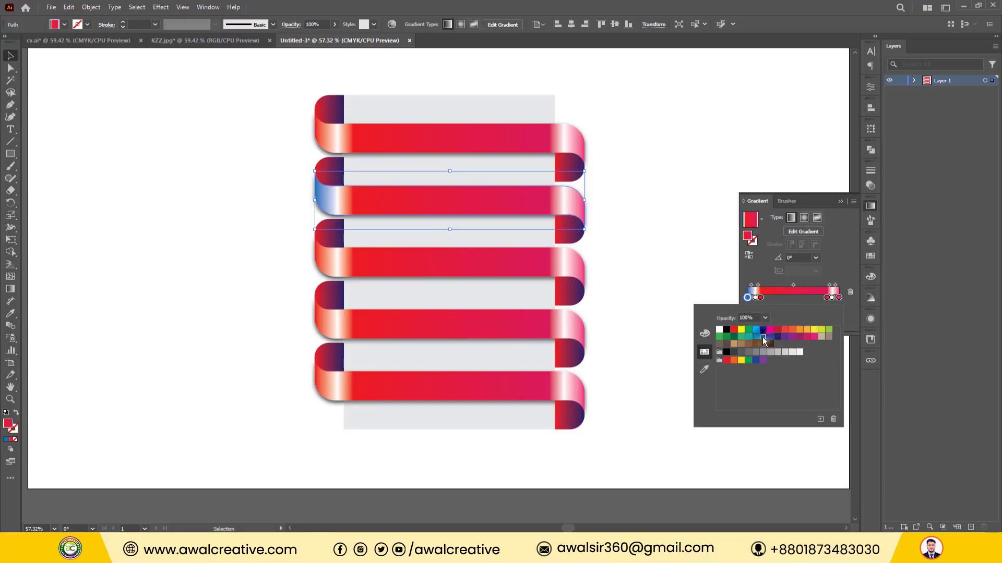
pyautogui.doubleClick(760, 298)
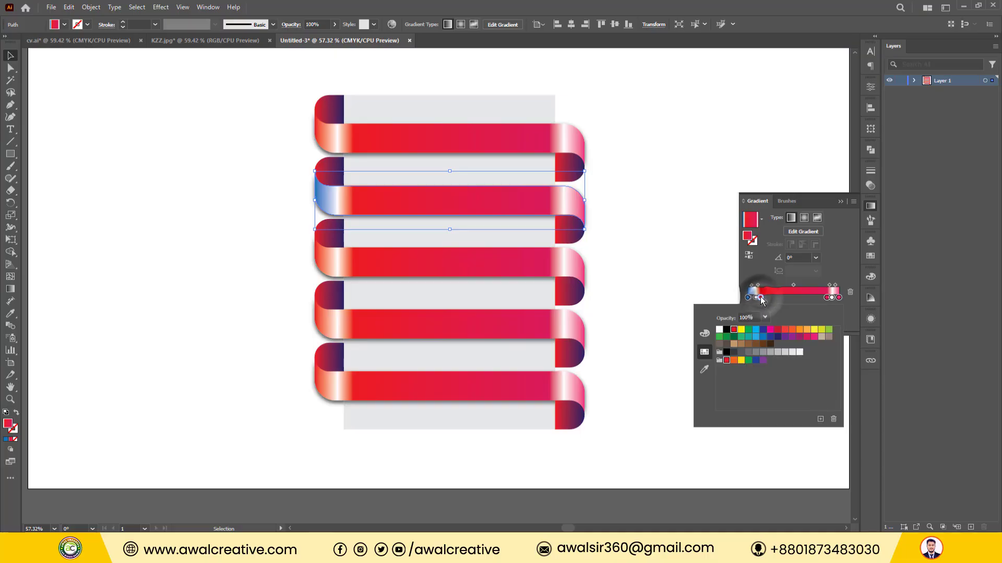
pyautogui.click(771, 337)
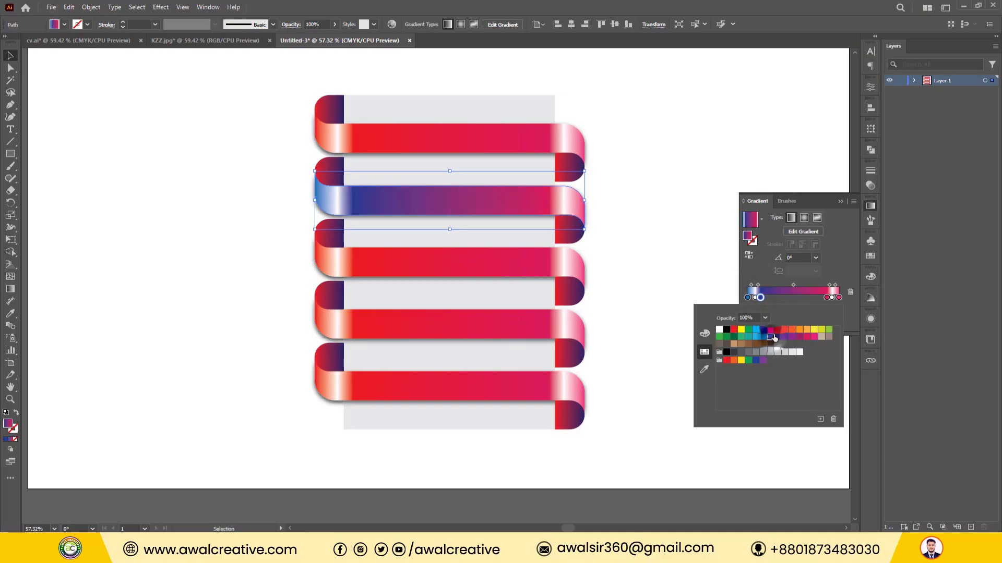
# Change the second band's gradient stop before the last white highlight to yellow-green and its end stop to light orange.
pyautogui.click(828, 298)
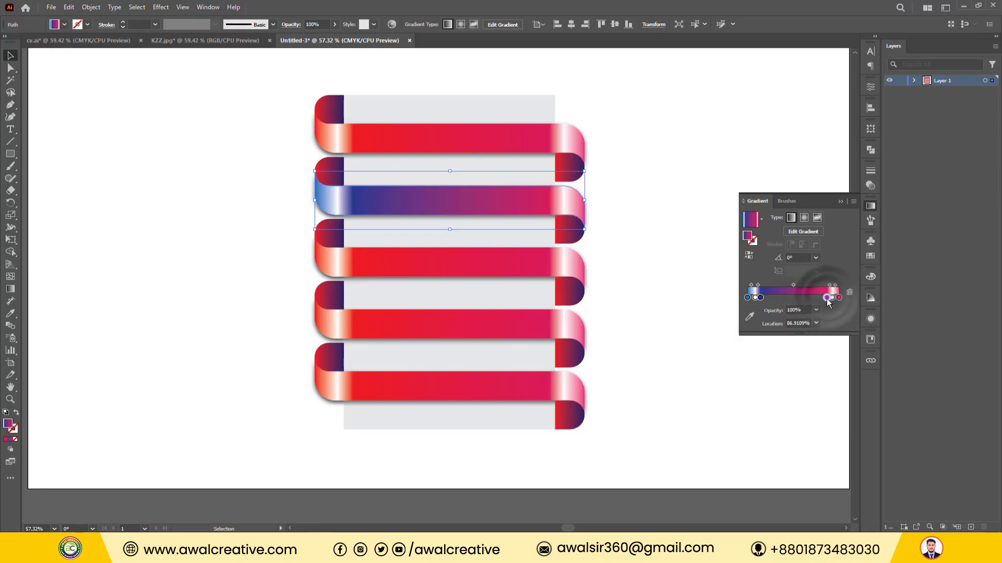
pyautogui.doubleClick(827, 297)
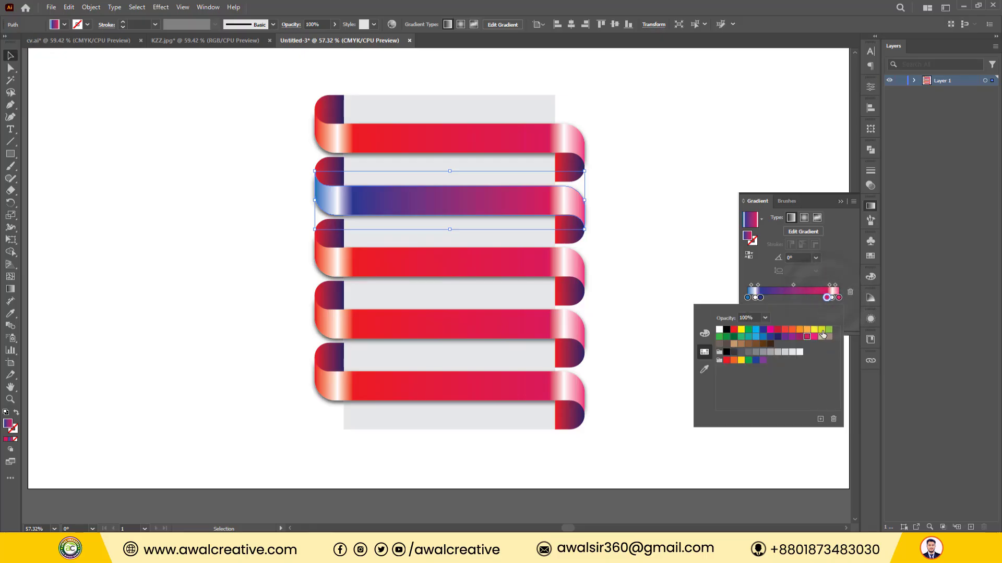
pyautogui.click(821, 330)
pyautogui.click(839, 298)
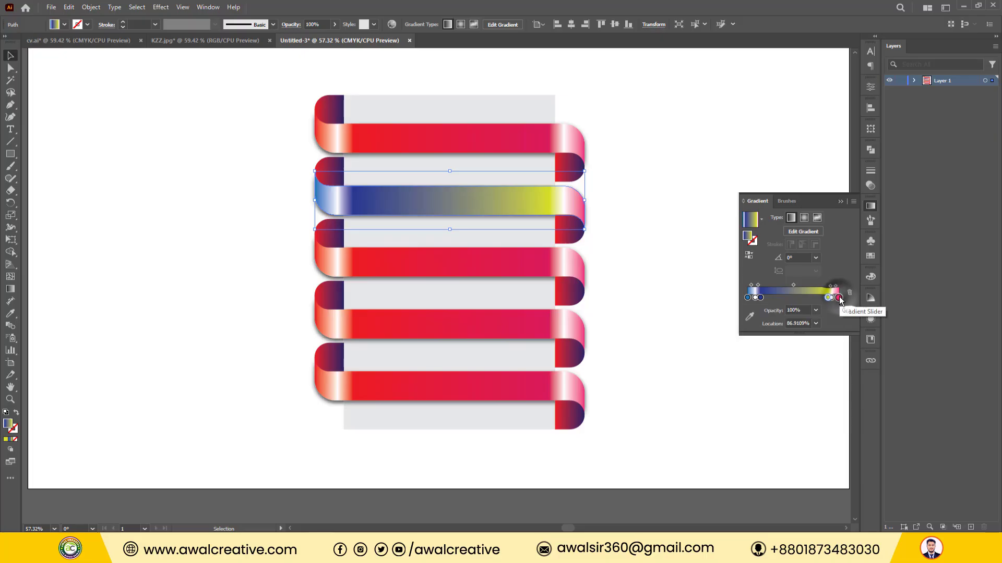
pyautogui.doubleClick(838, 298)
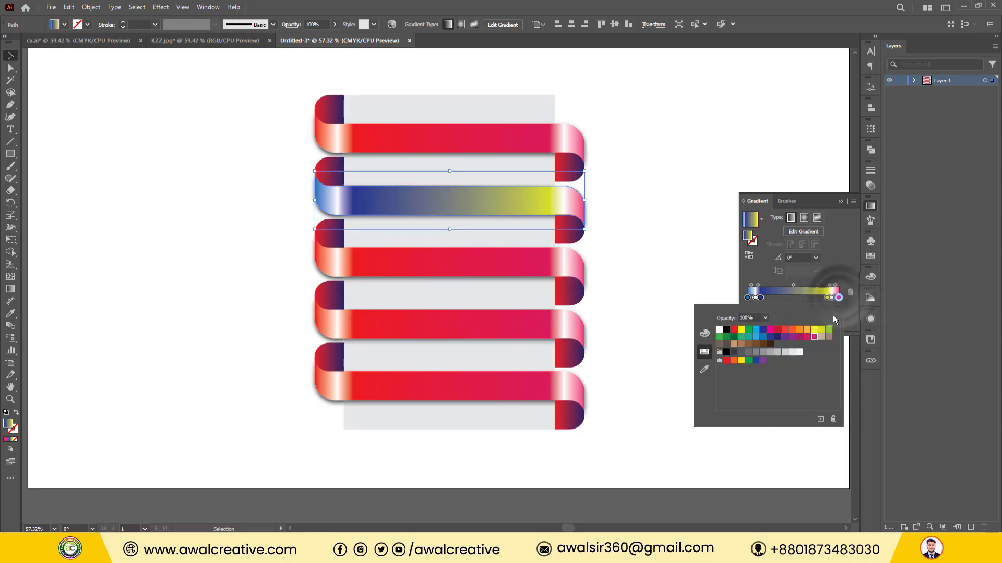
pyautogui.click(806, 330)
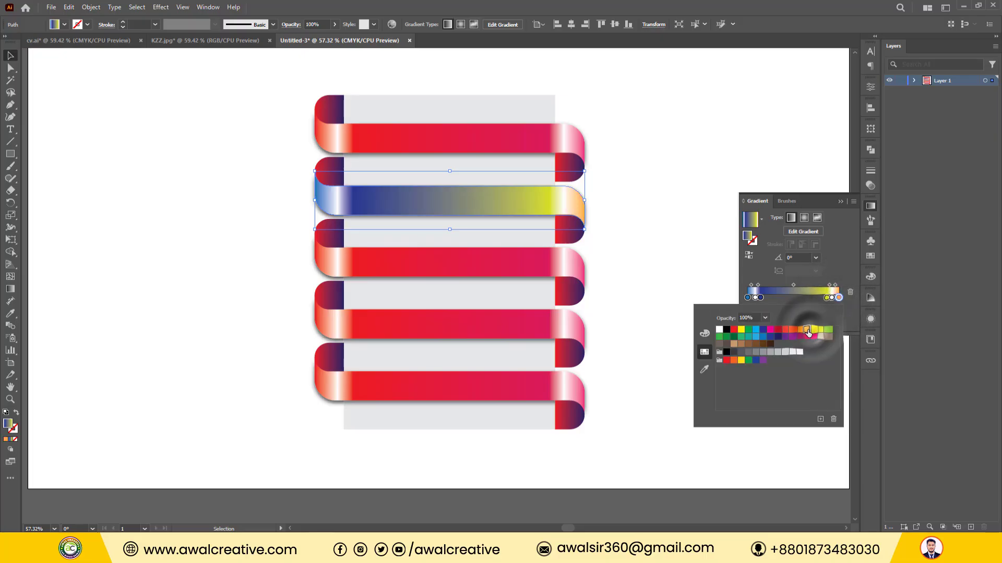
pyautogui.click(663, 214)
# Copy the second band's gradient to its lower right fold and remove the inner stops, leaving a blue-to-orange gradient.
pyautogui.click(566, 235)
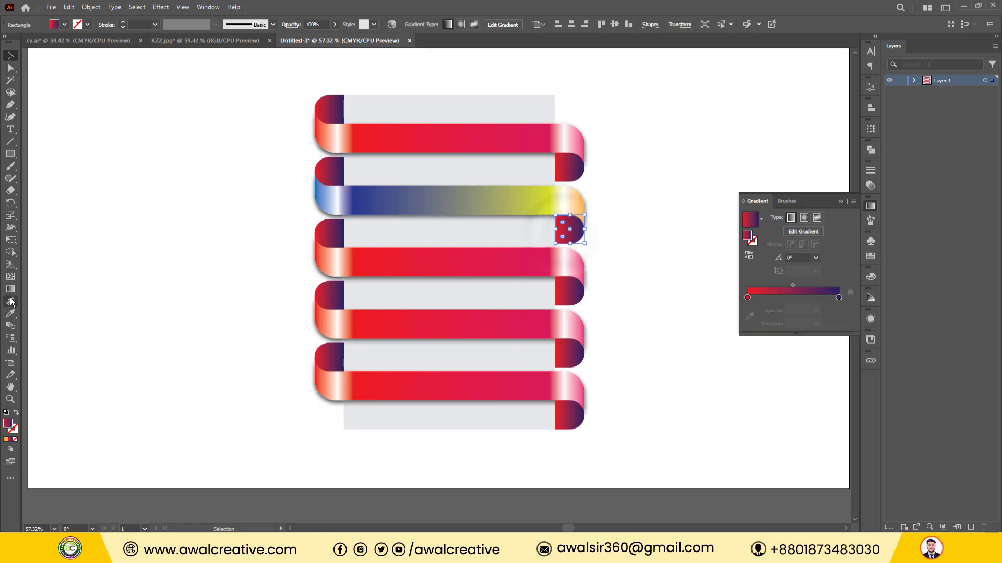
pyautogui.press('i')
pyautogui.click(436, 199)
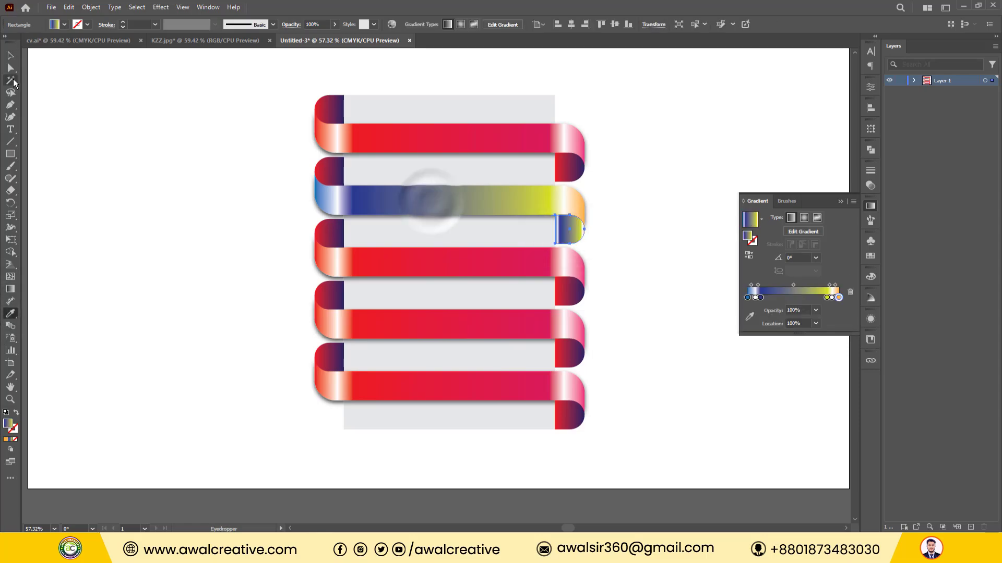
pyautogui.press('v')
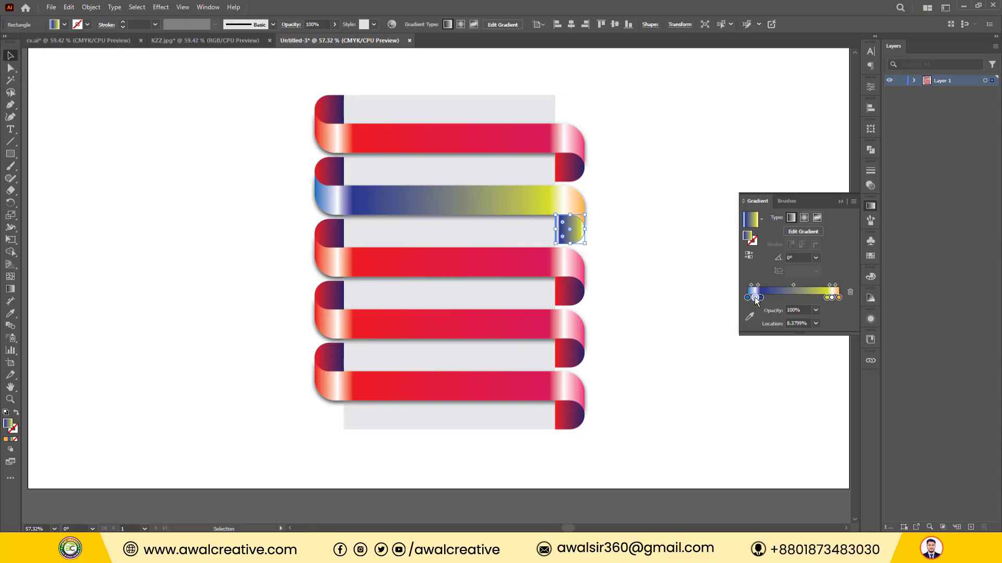
pyautogui.moveTo(754, 296); pyautogui.dragTo(765, 350)
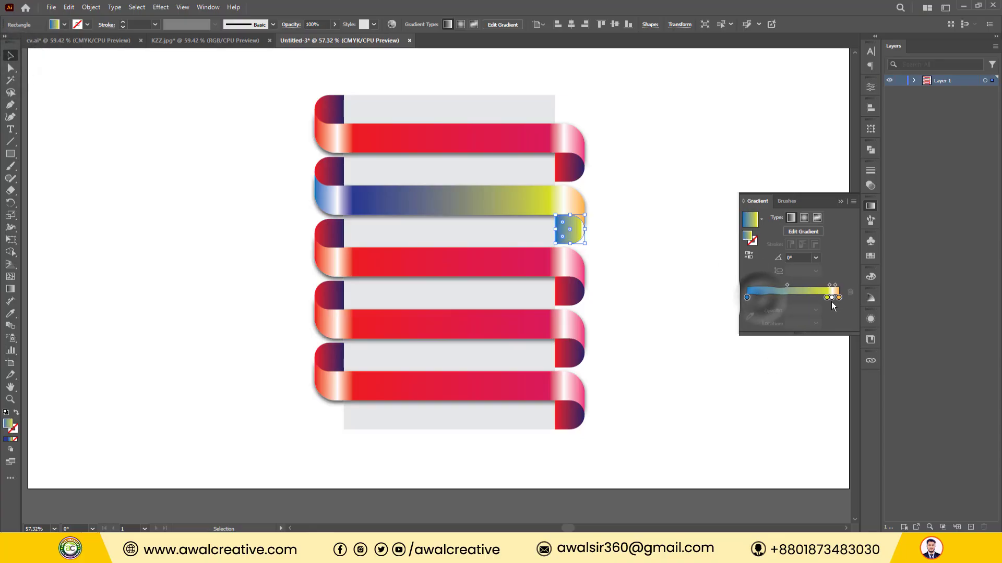
pyautogui.moveTo(826, 298); pyautogui.dragTo(832, 346)
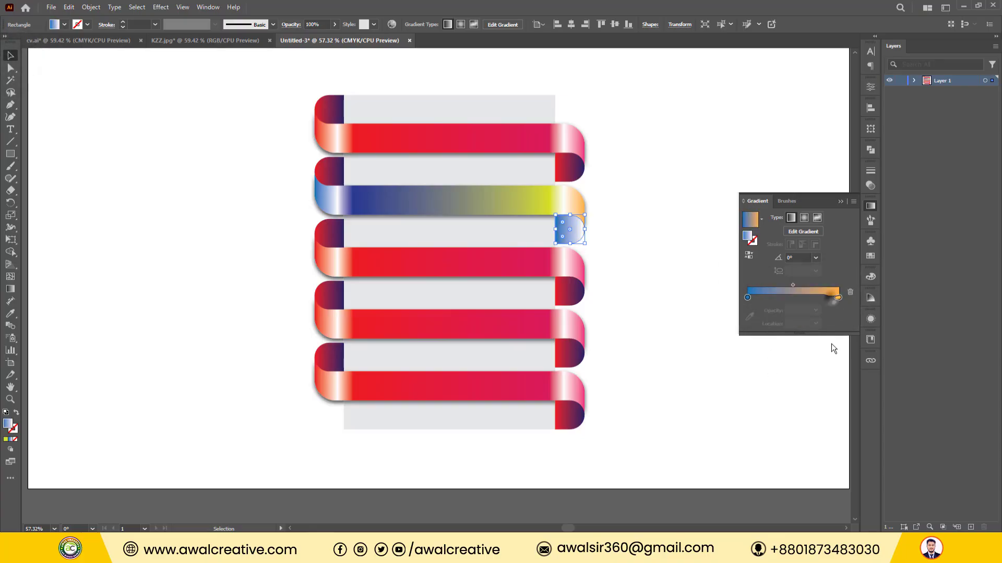
pyautogui.click(15, 56)
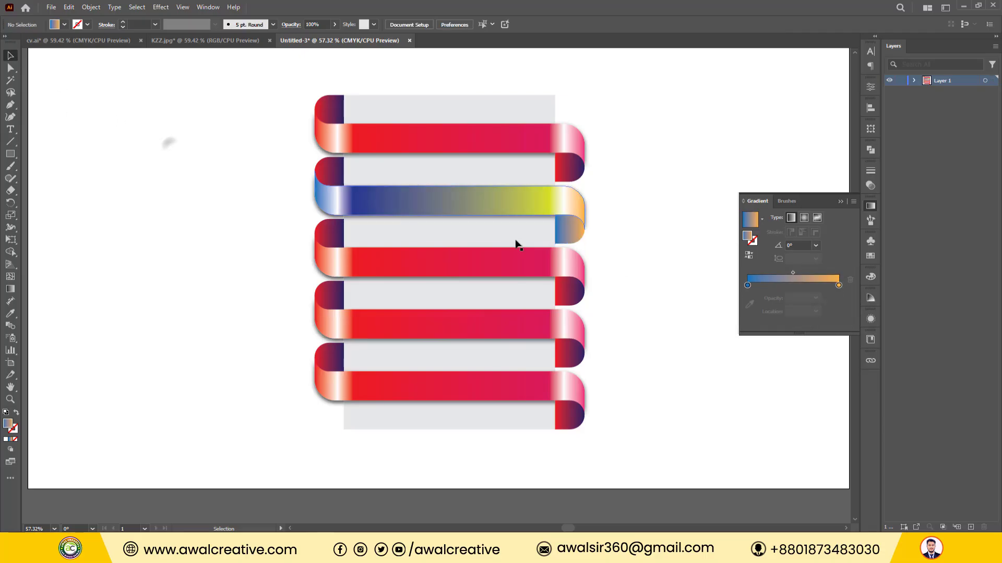
# Copy the blue-to-orange fold gradient to the second ribbon's upper left fold and deselect it.
pyautogui.click(329, 171)
pyautogui.click(10, 314)
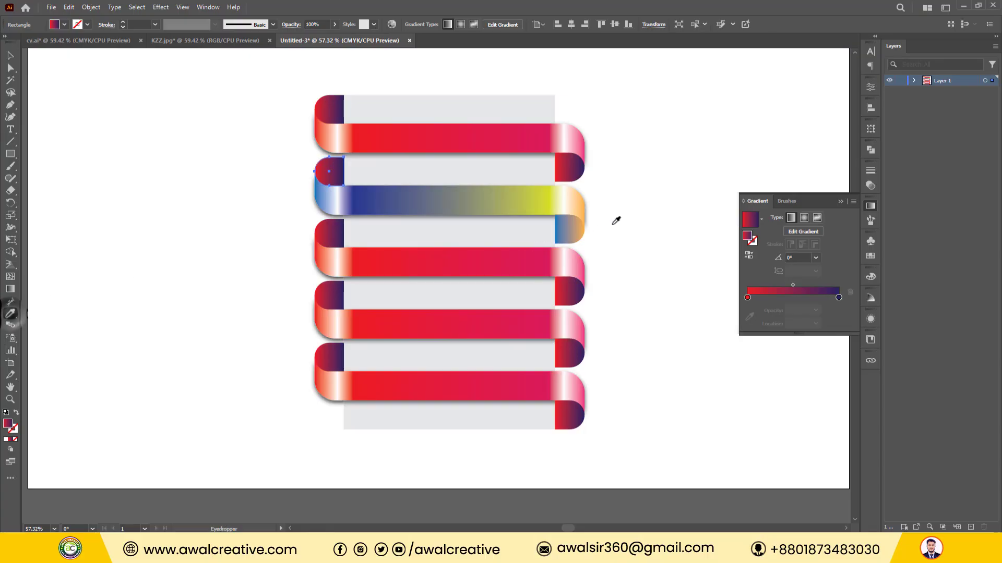
pyautogui.click(574, 222)
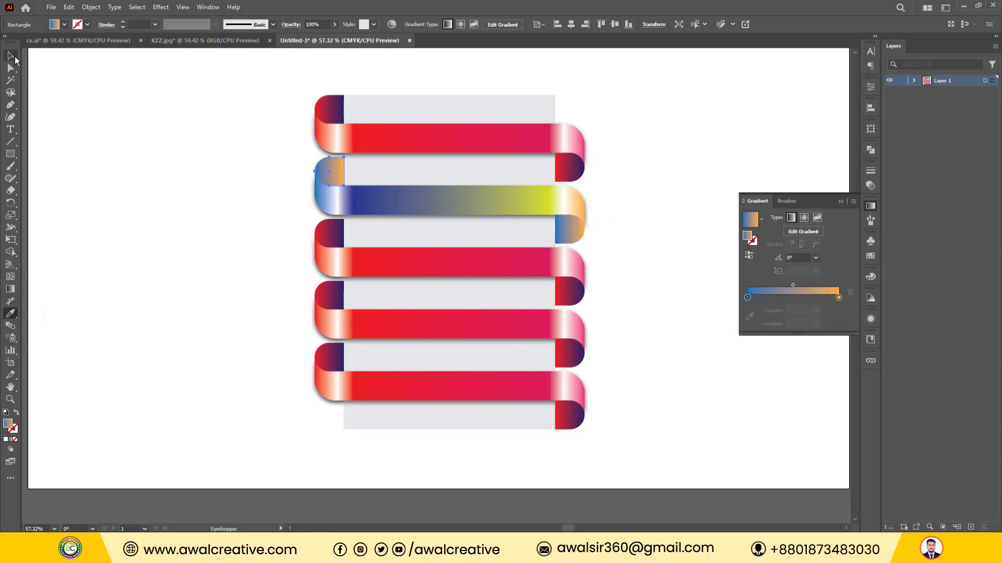
pyautogui.click(14, 58)
pyautogui.click(157, 123)
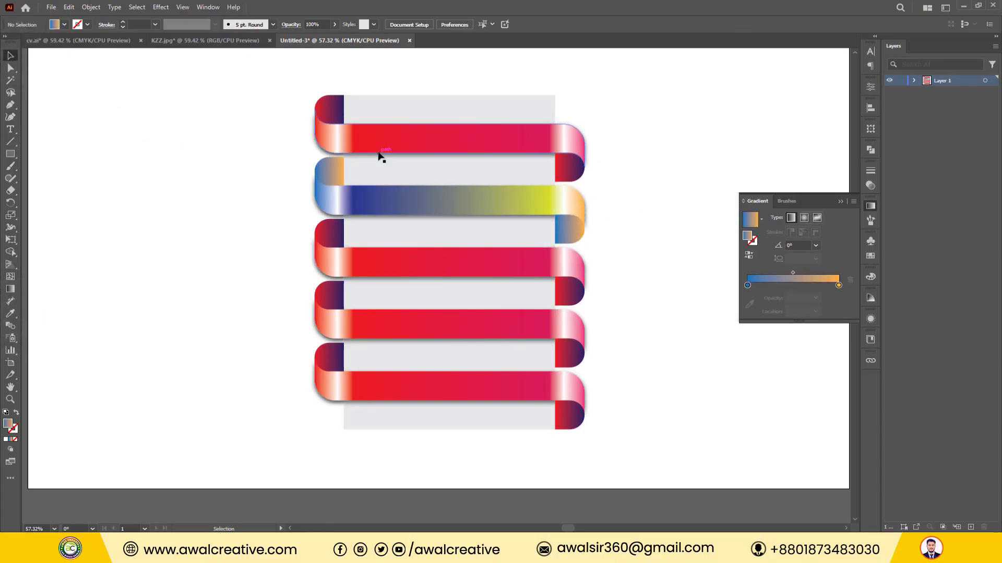
# Copy the second band's blue-to-yellow gradient to the fourth ribbon's long band with the Eyedropper.
pyautogui.click(437, 338)
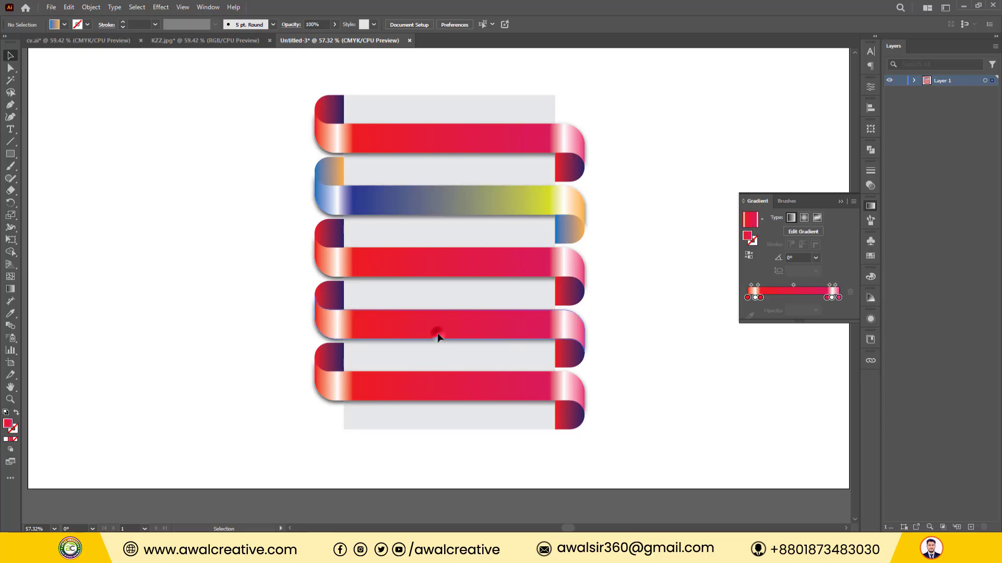
pyautogui.click(11, 315)
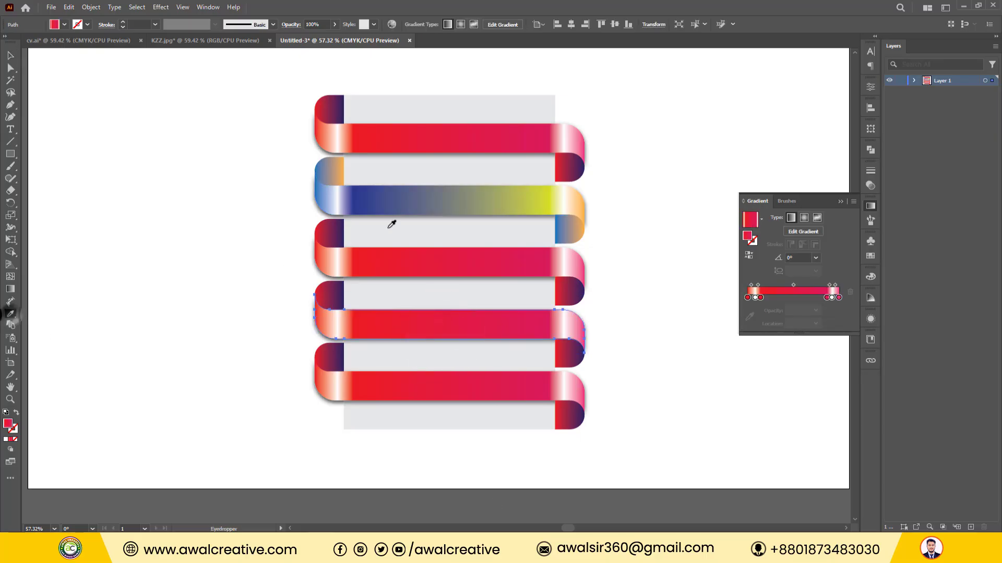
pyautogui.click(402, 199)
pyautogui.click(11, 55)
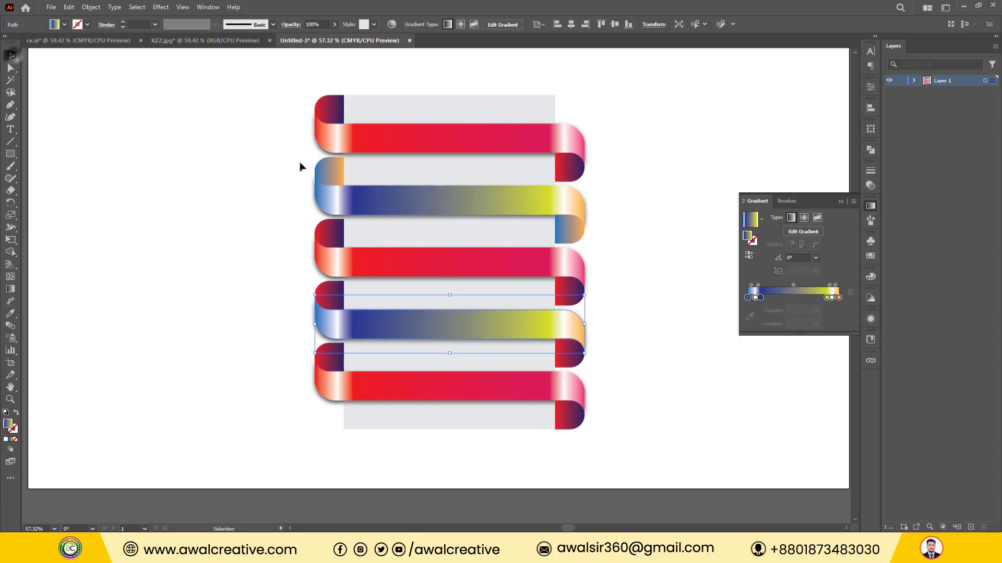
# Copy the second ribbon's blue-to-orange fold gradient to both folds of the fourth ribbon, deselect them and collapse the Gradient panel.
pyautogui.click(570, 355)
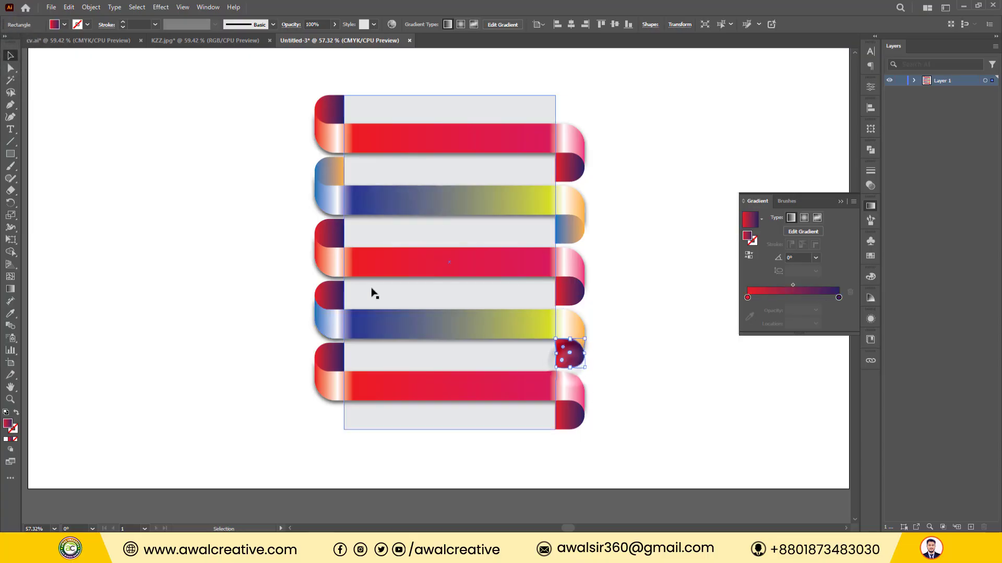
pyautogui.keyDown('shift'); pyautogui.click(328, 295); pyautogui.keyUp('shift')
pyautogui.click(11, 314)
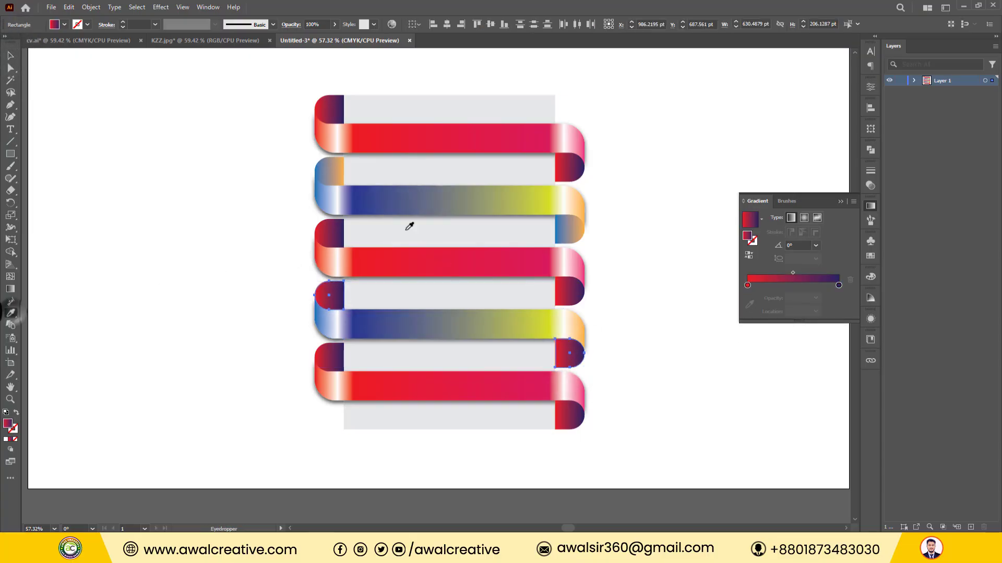
pyautogui.click(335, 169)
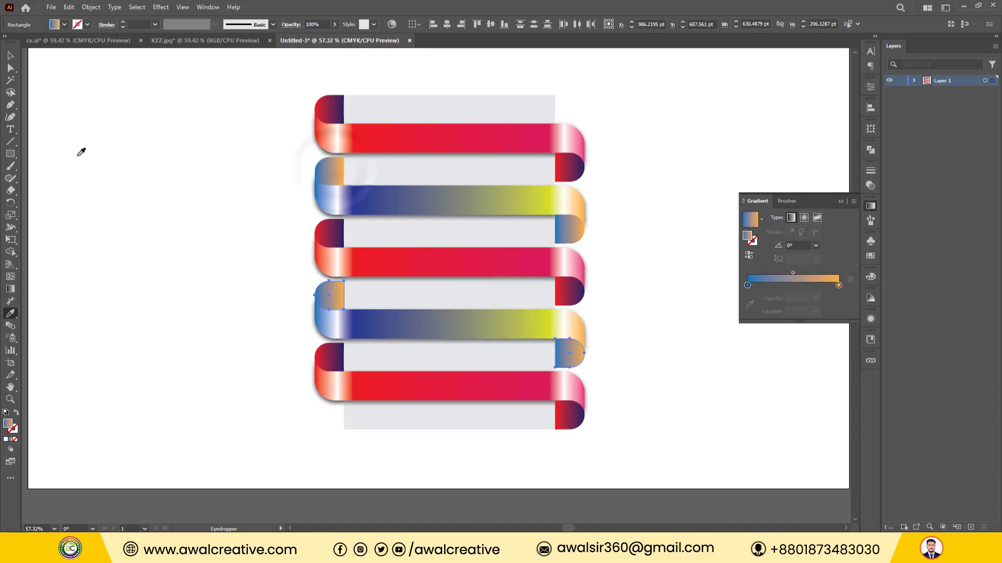
pyautogui.click(11, 55)
pyautogui.click(123, 138)
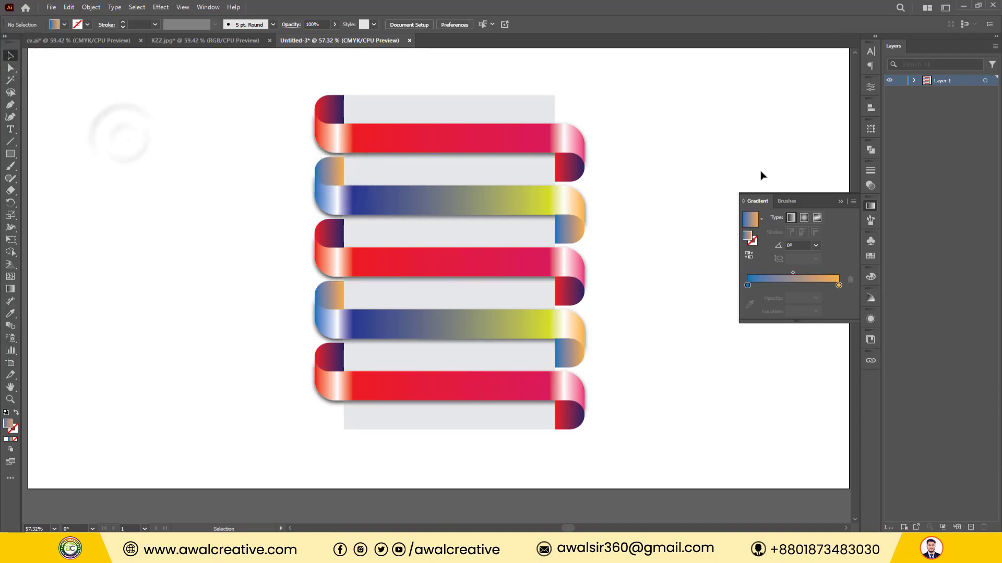
pyautogui.click(849, 202)
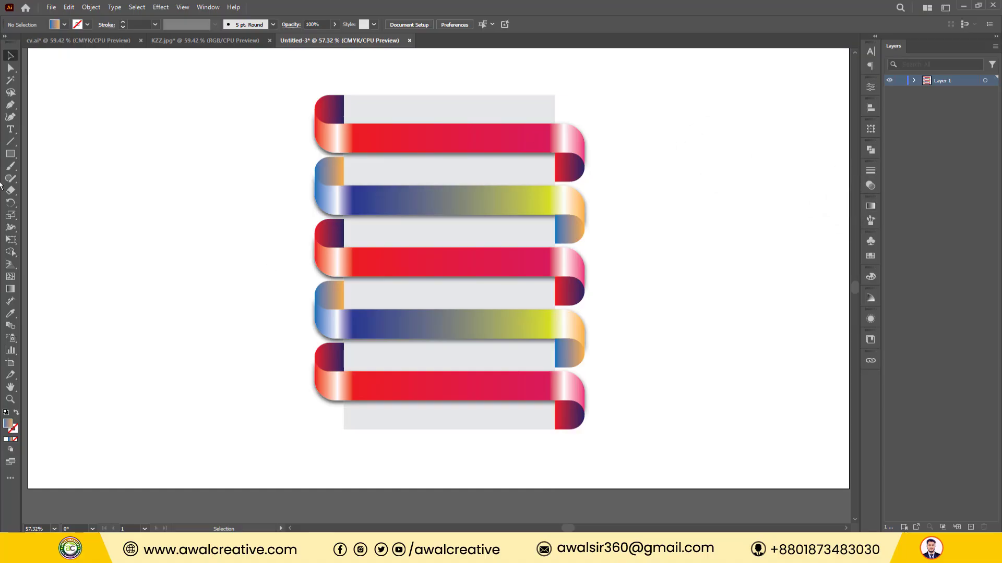
# Add a point text object reading TECNOLOGY on the empty artboard area beside the ribbons.
pyautogui.click(11, 129)
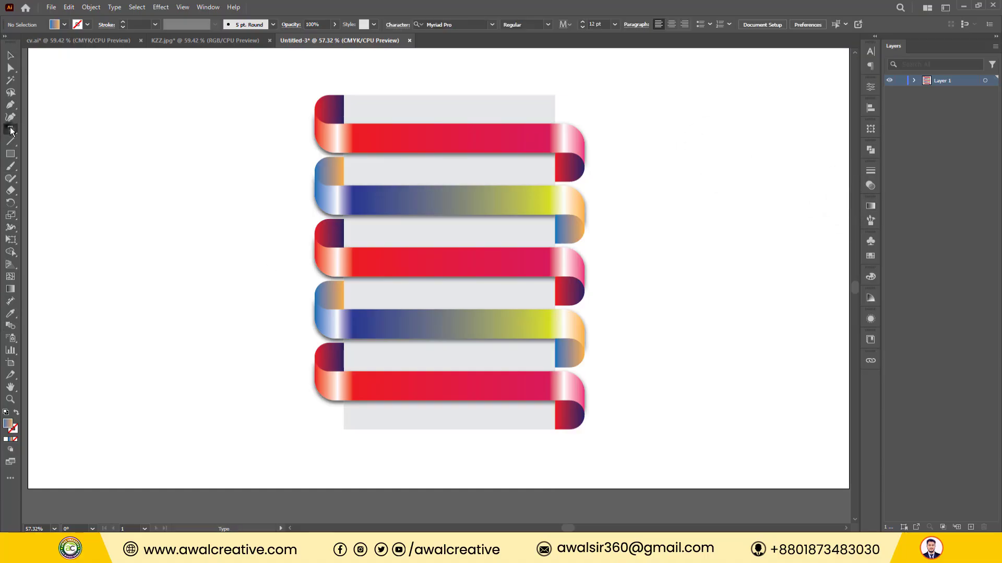
pyautogui.click(113, 264)
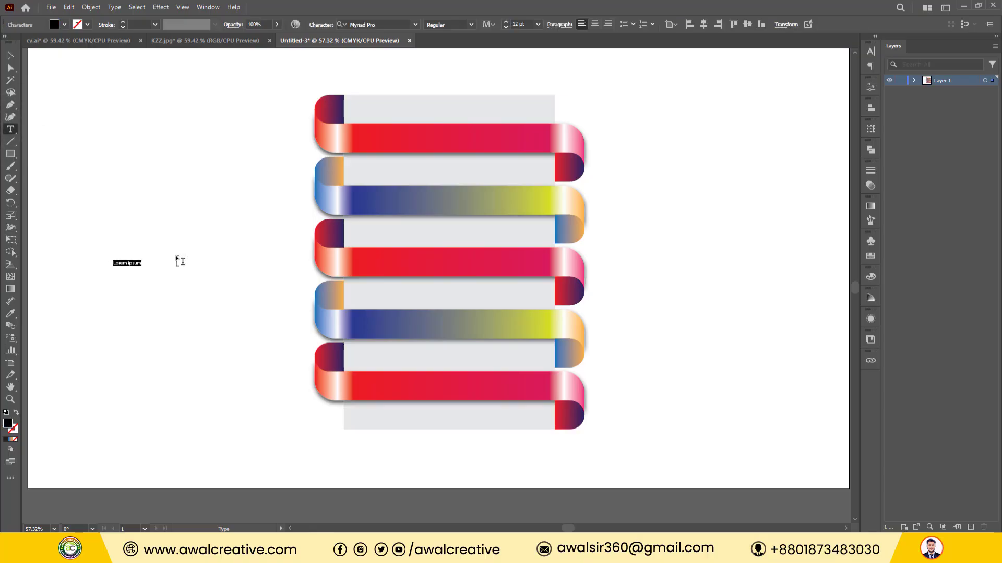
pyautogui.press('BackSpace')
pyautogui.write('TECNOLOGY')
pyautogui.click(9, 54)
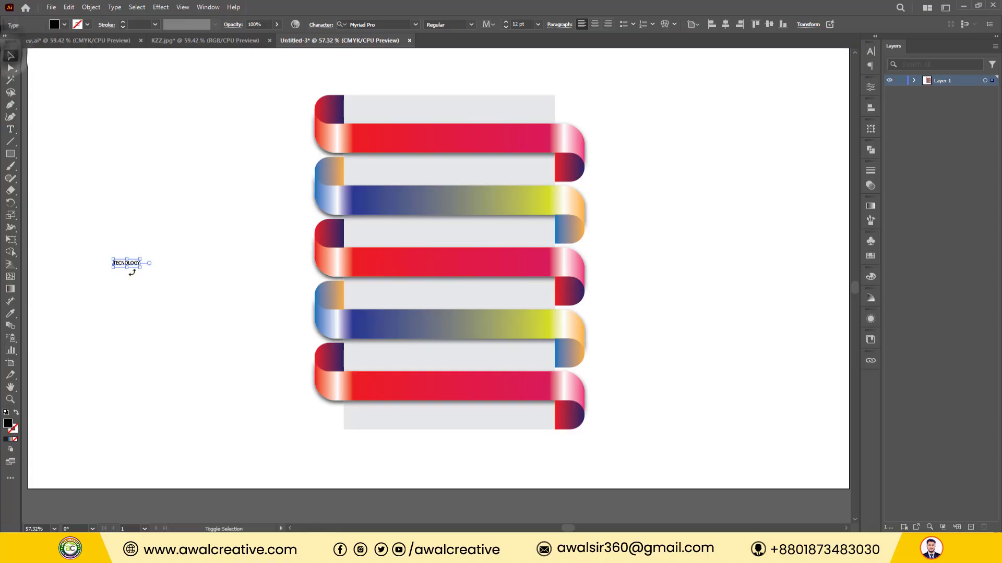
# Enlarge the TECNOLOGY text to about 65 pt and place it on the top red band.
pyautogui.moveTo(128, 266); pyautogui.dragTo(147, 317)
pyautogui.moveTo(200, 280); pyautogui.dragTo(518, 142)
pyautogui.moveTo(485, 140); pyautogui.dragTo(496, 137)
# Fill the TECNOLOGY text with white, move it slightly down to centre it vertically on the top band, and deselect it.
pyautogui.click(64, 24)
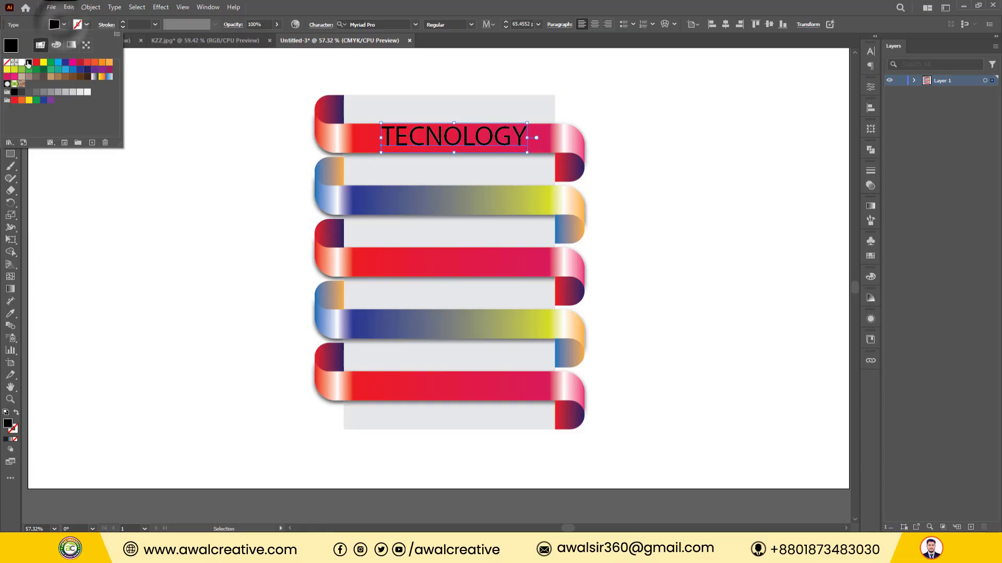
pyautogui.click(24, 52)
pyautogui.click(927, 196)
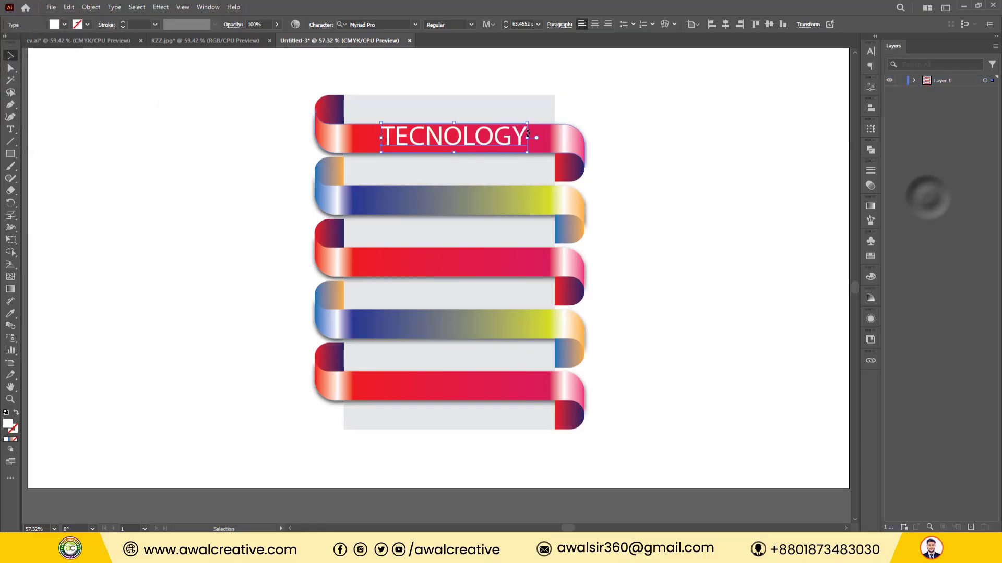
pyautogui.moveTo(511, 140); pyautogui.dragTo(524, 141)
pyautogui.click(691, 139)
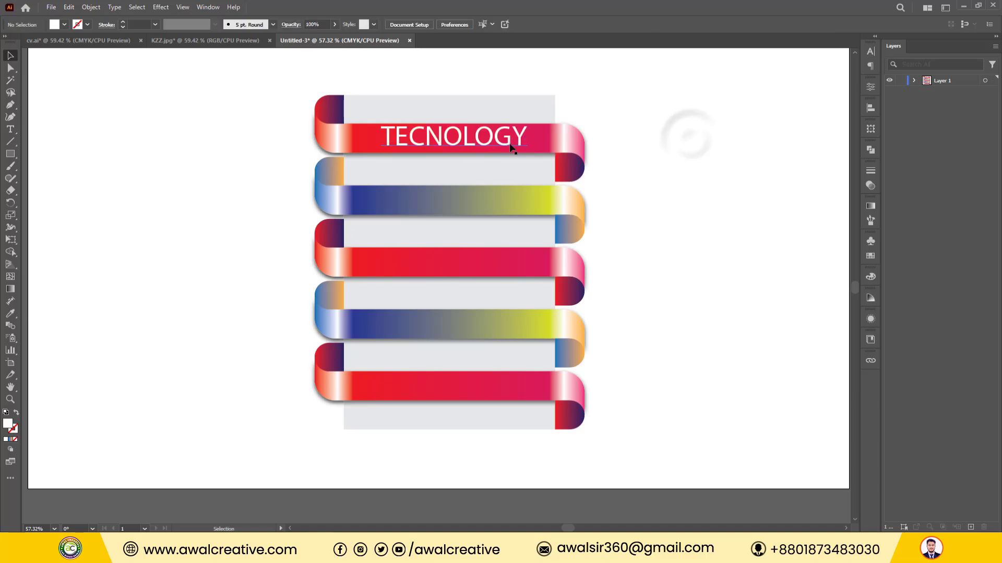
pyautogui.moveTo(479, 139); pyautogui.dragTo(479, 142)
pyautogui.click(699, 117)
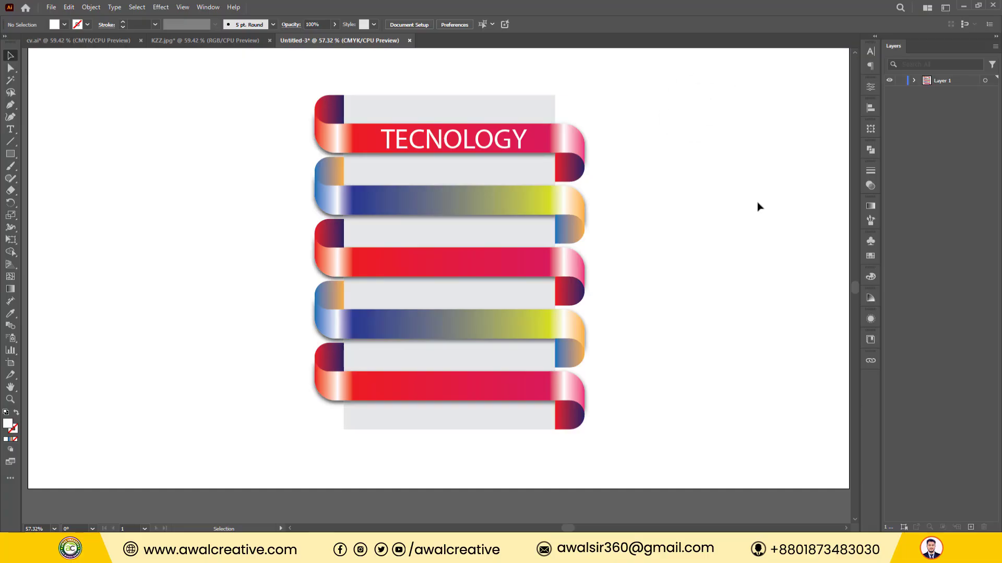
# Duplicate the white TECNOLOGY text straight down onto each of the other four ribbon bands and deselect.
pyautogui.click(484, 146)
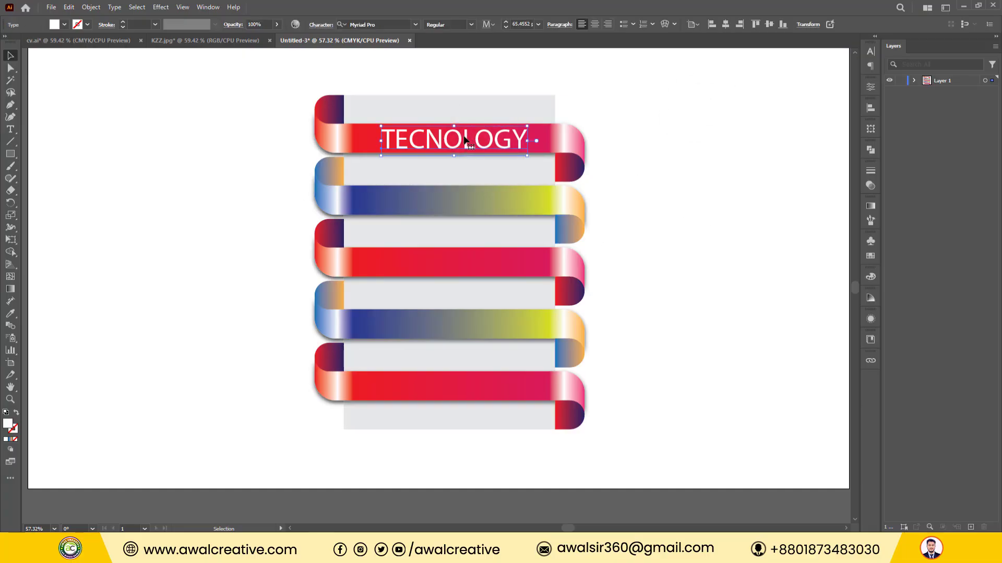
pyautogui.moveTo(464, 139); pyautogui.dragTo(456, 389)
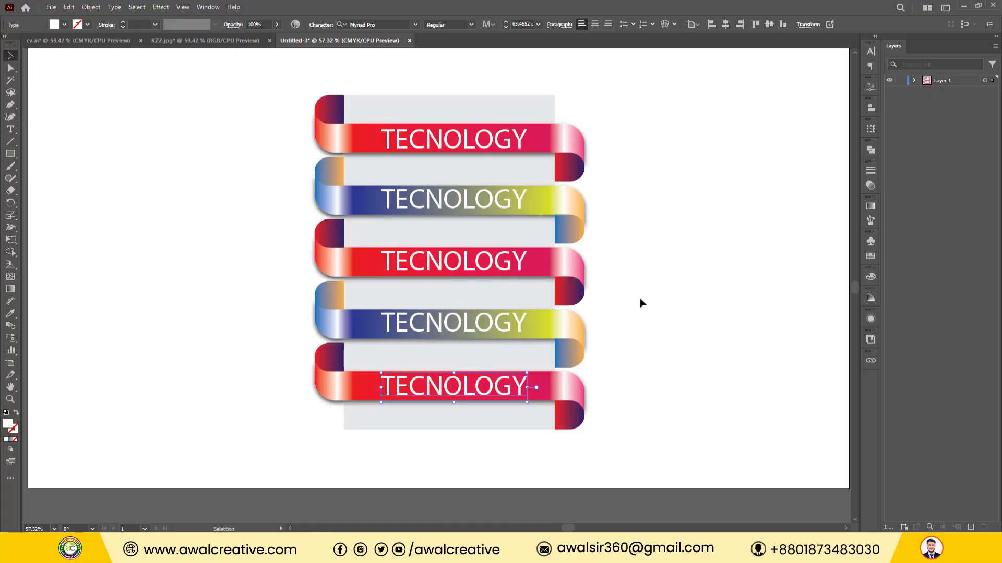
pyautogui.click(641, 303)
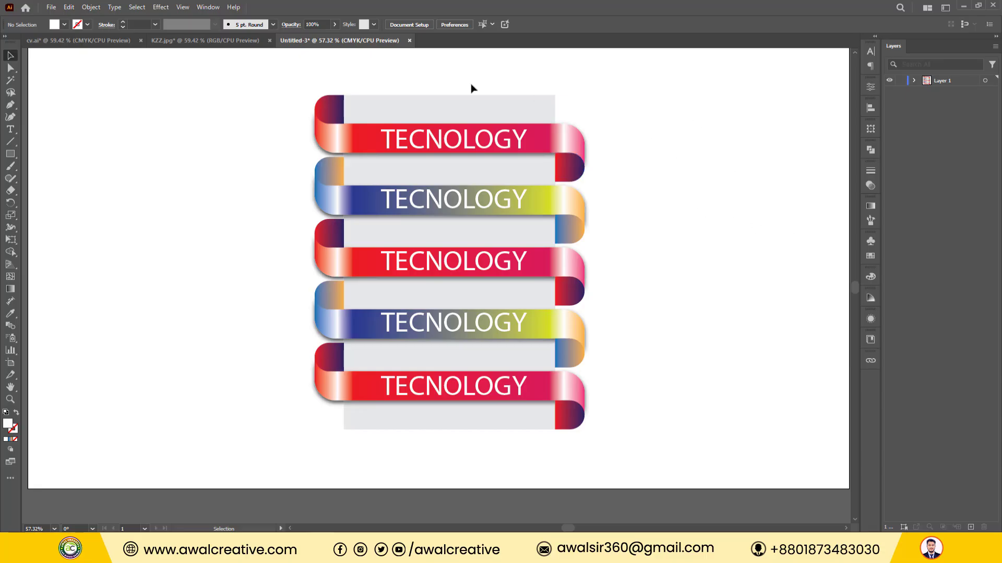
pyautogui.moveTo(273, 71); pyautogui.dragTo(631, 85)
pyautogui.click(683, 142)
pyautogui.scroll(1, 683, 142)
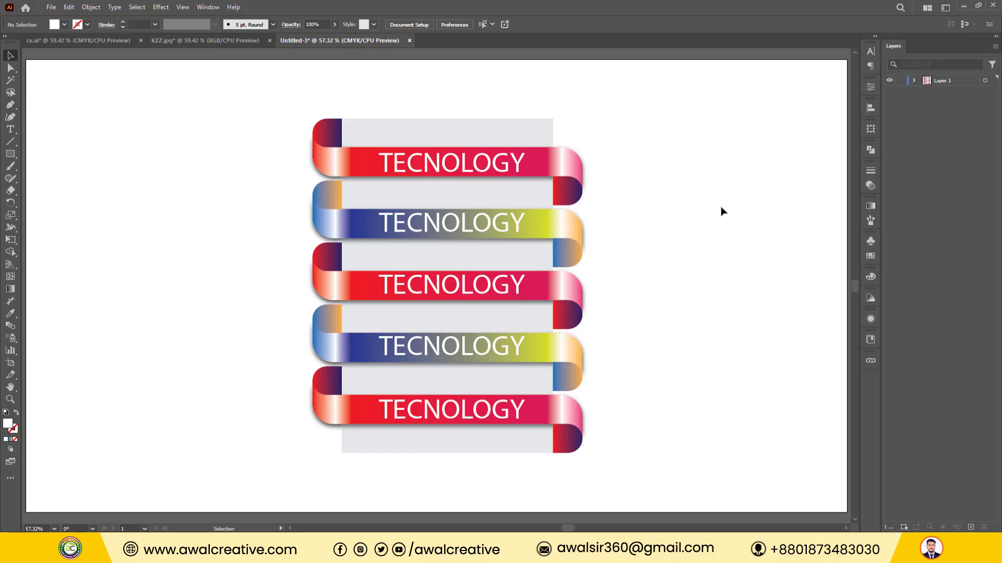
# Switch to the KZZ.jpg document to view the course poster.
pyautogui.click(210, 41)
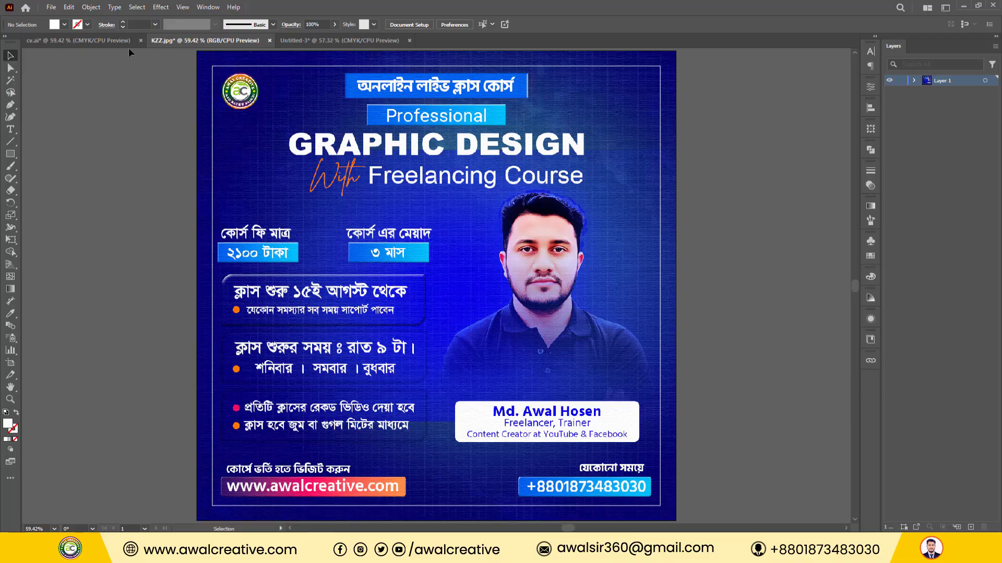
pyautogui.click(812, 222)
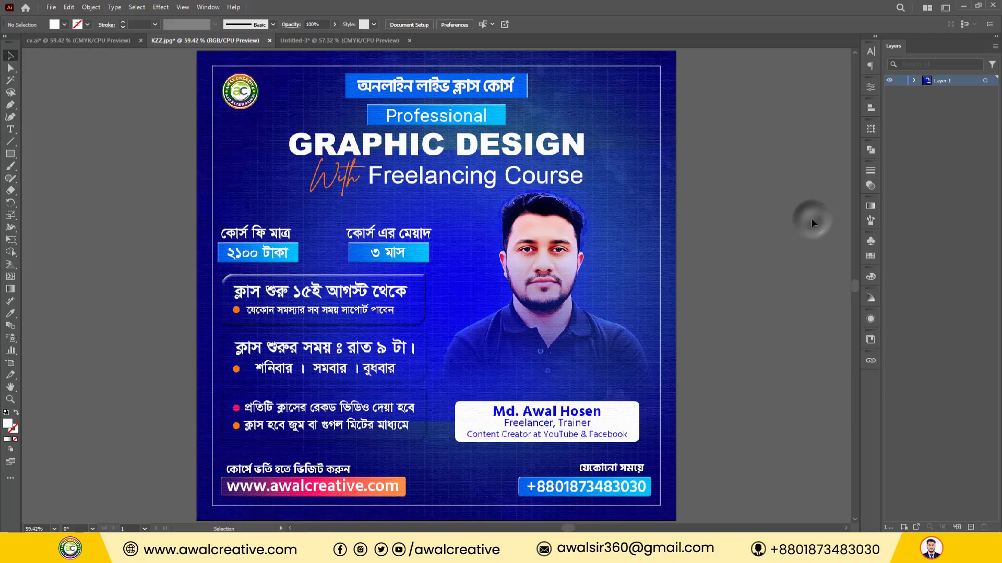